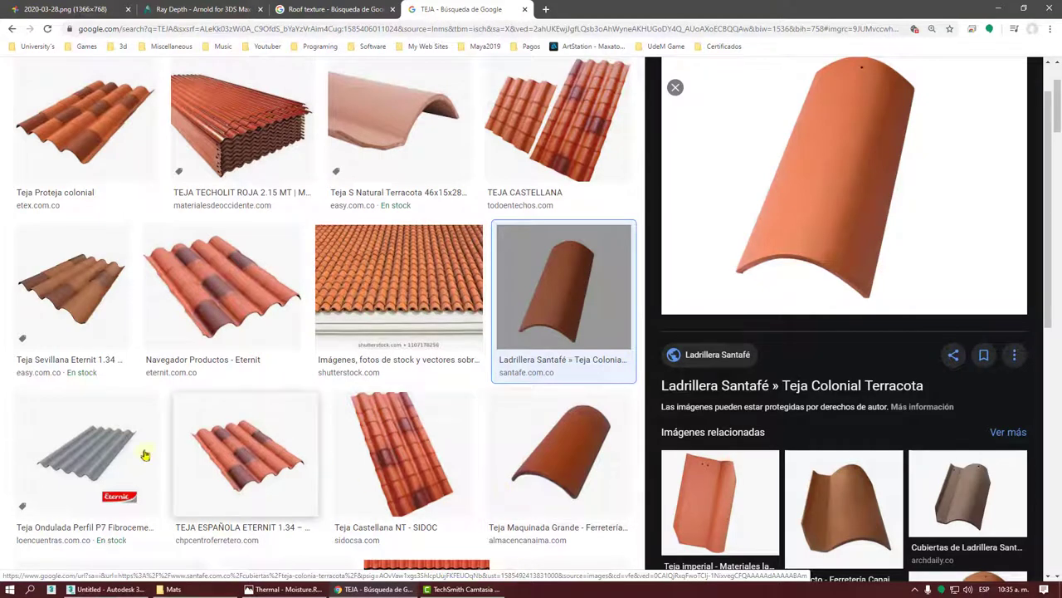
Preview the Eternit corrugated sheet and the Shutterstock tiled roof images, then minimize Chrome.
left_click(89, 444)
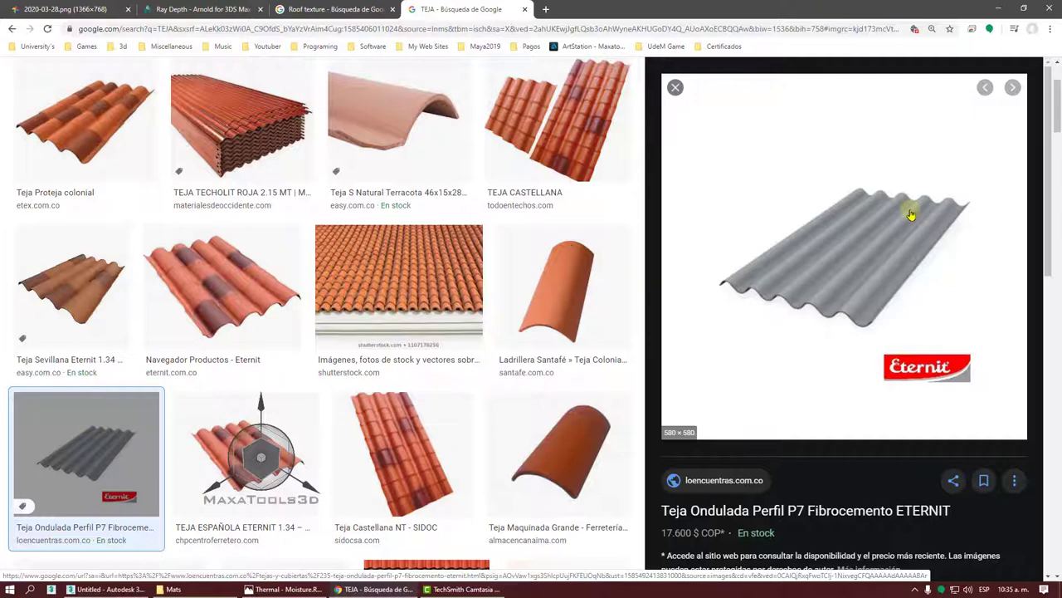
left_click(408, 273)
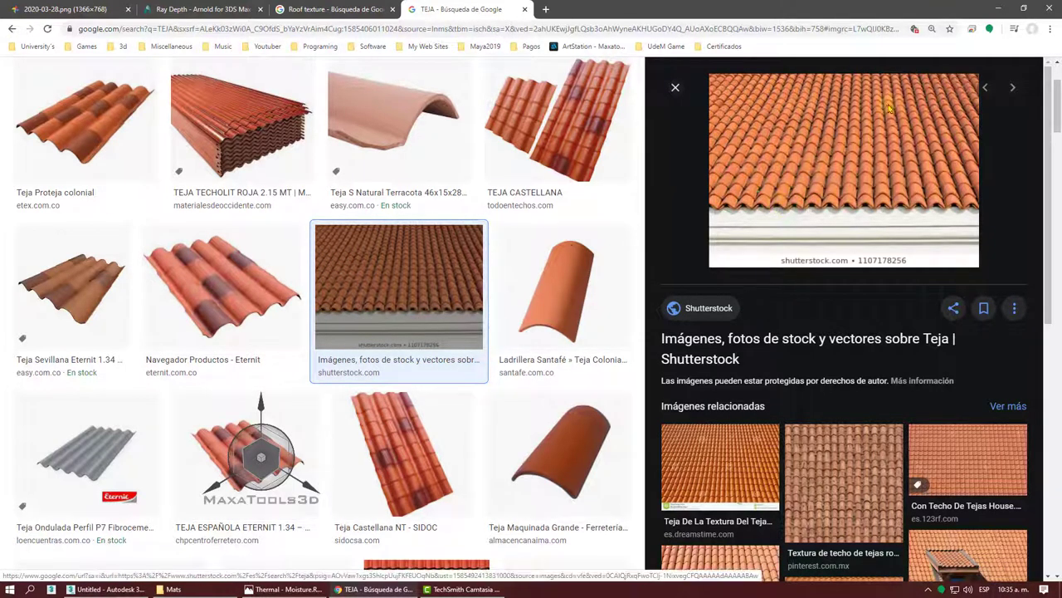
left_click(999, 8)
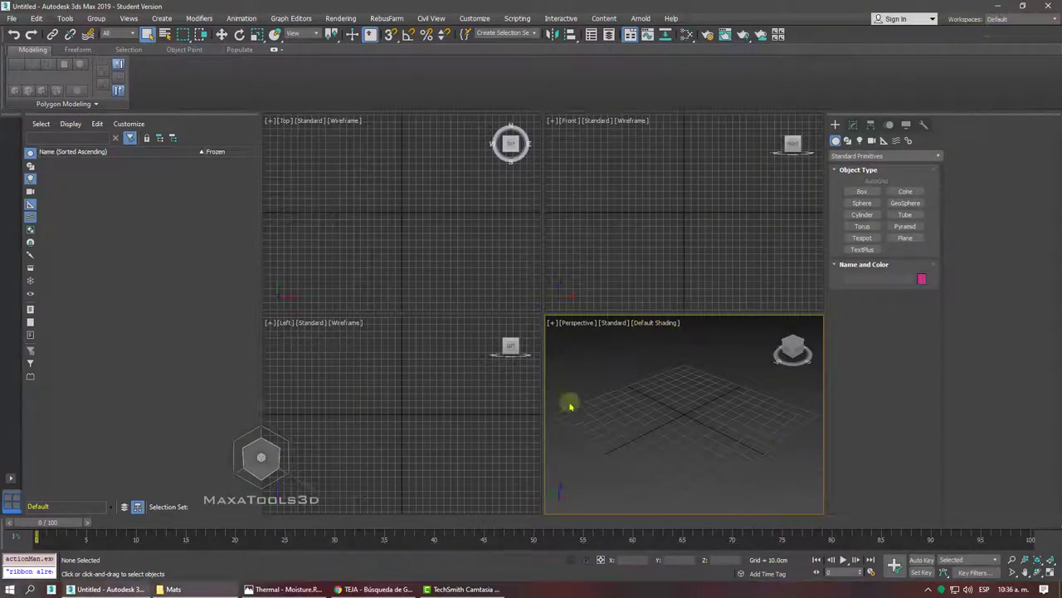
Draw a plane in the maximized Perspective viewport with edged faces shown.
left_click(371, 590)
left_click(103, 465)
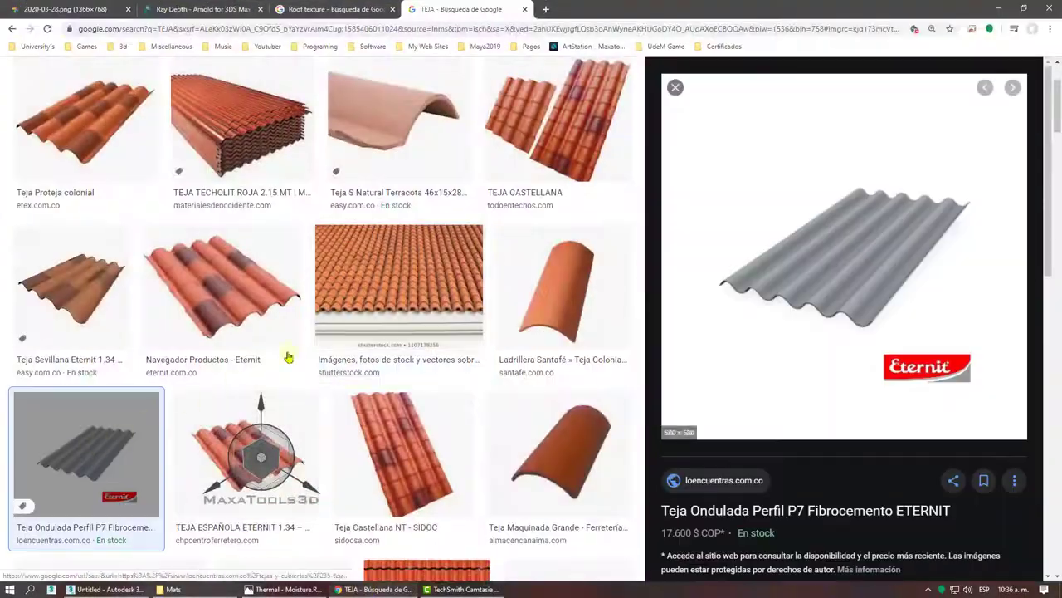
left_click(1001, 8)
left_click(904, 238)
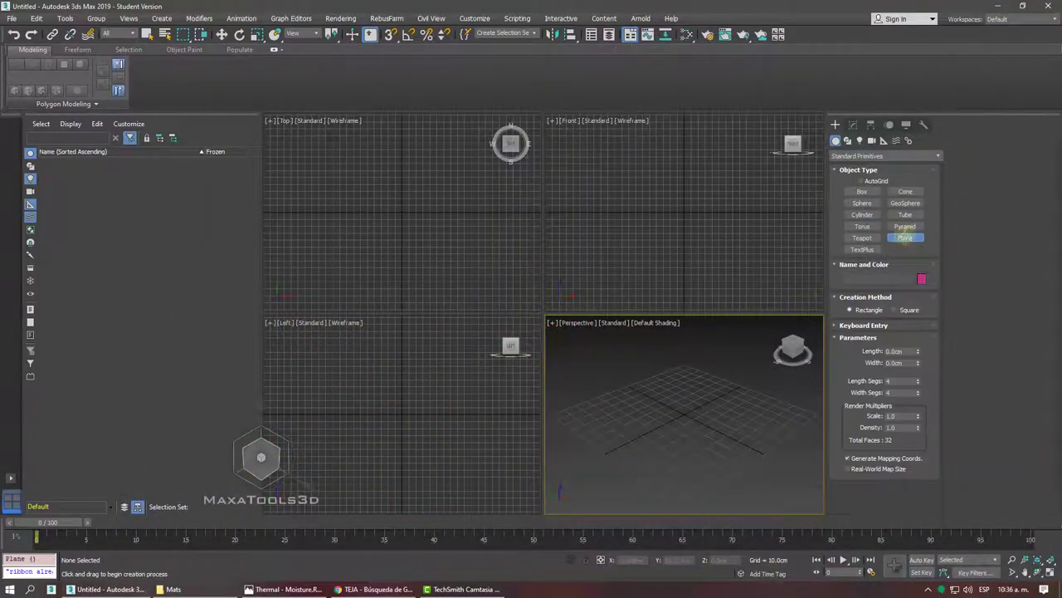
left_click_drag(678, 369, 657, 505)
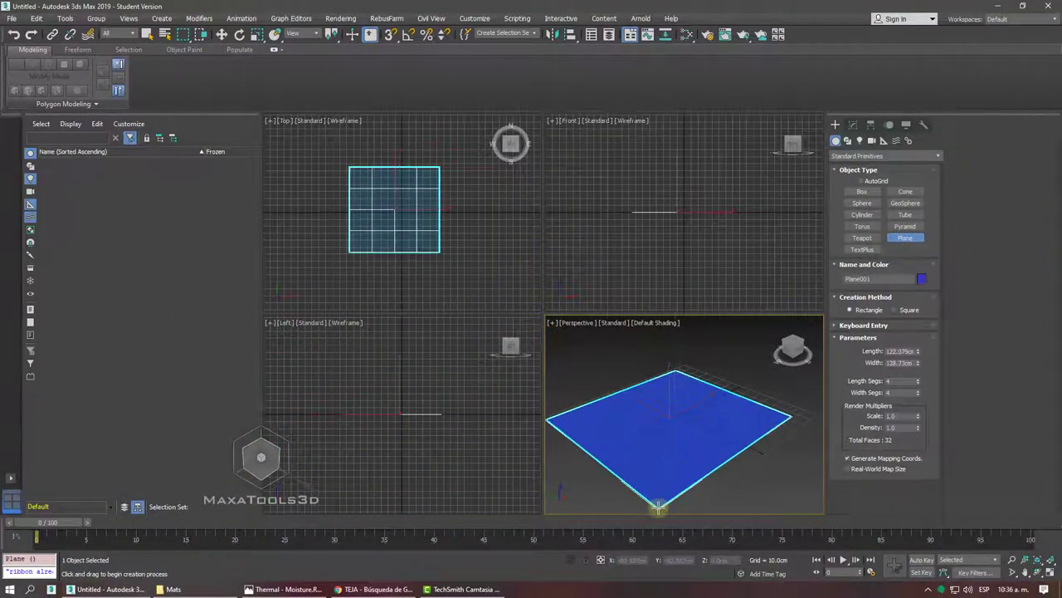
key("alt+w")
middle_click_drag(657, 505, 770, 288, "alt")
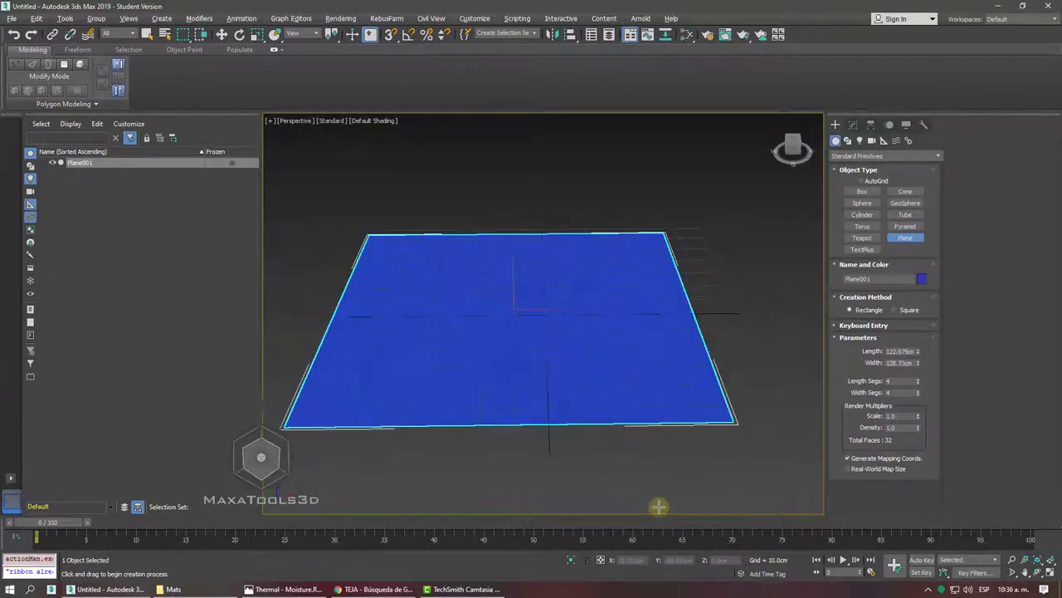
key("F4")
Give the plane 40 length segments and 1 width segment.
left_click(853, 124)
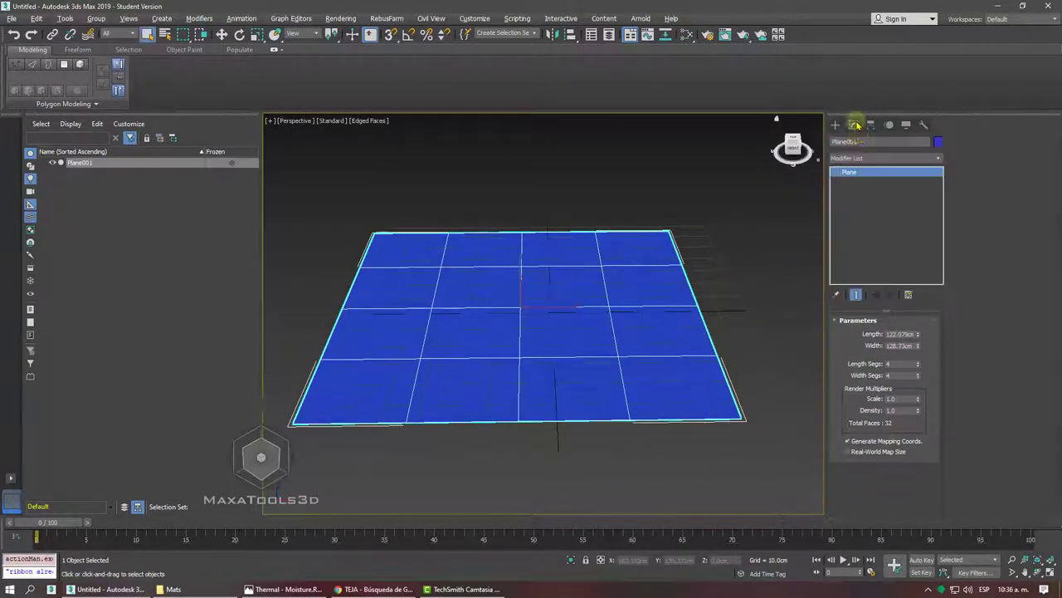
double_click(900, 363)
type("3")
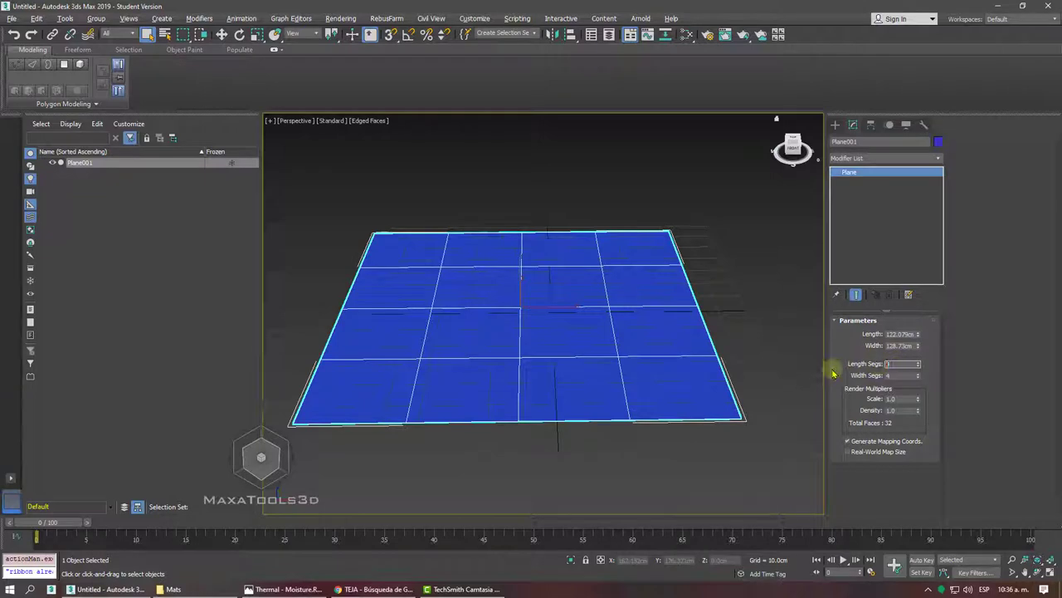
type("40")
key("Return")
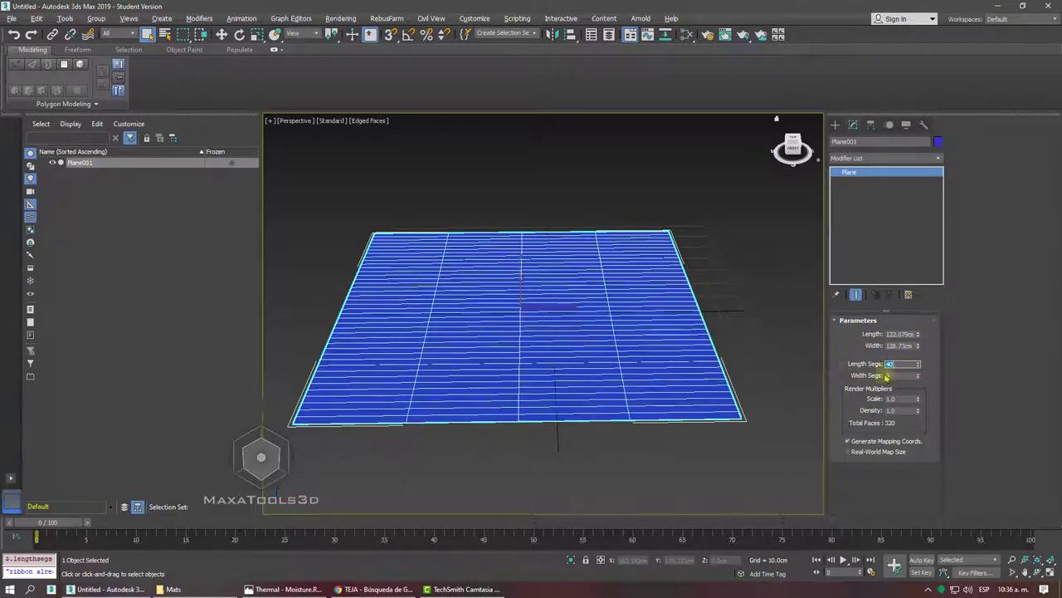
right_click(918, 378)
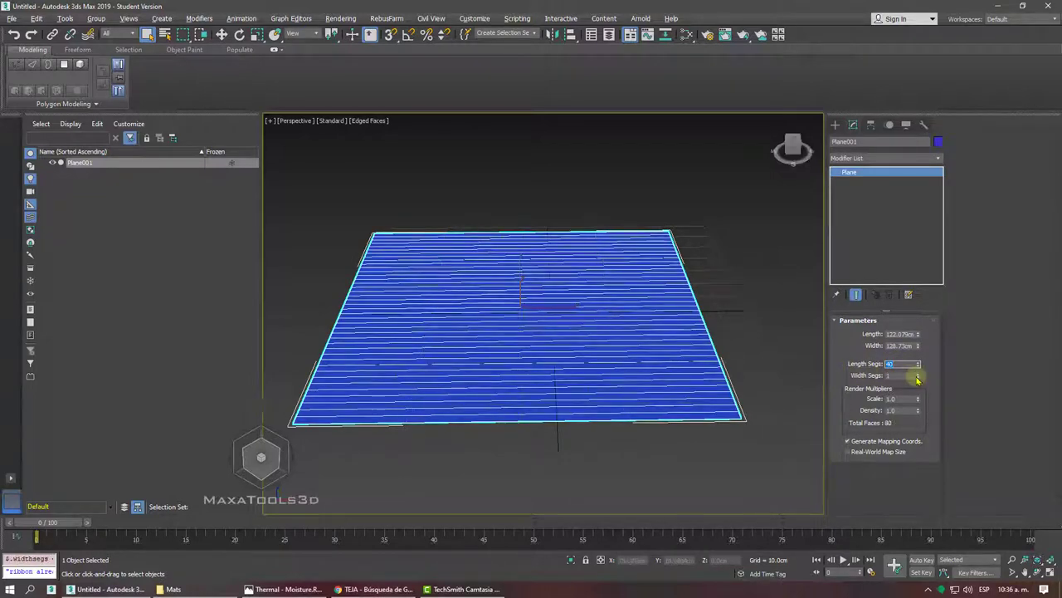
Apply a Wave modifier from Parametric Deformers to corrugate the plane.
left_click(199, 18)
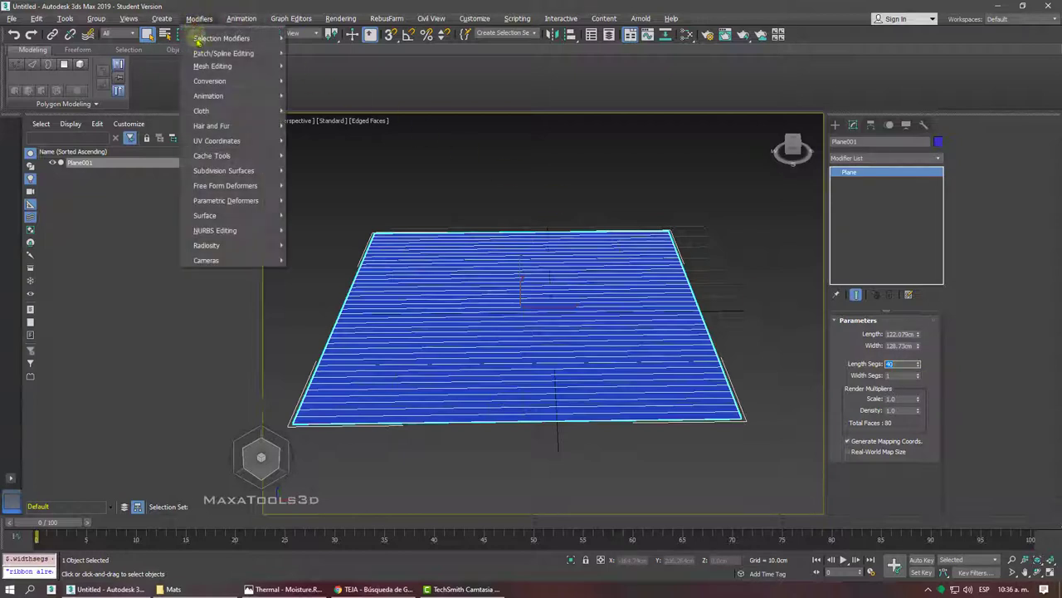
key("Down")
key("Down")
key("Down")
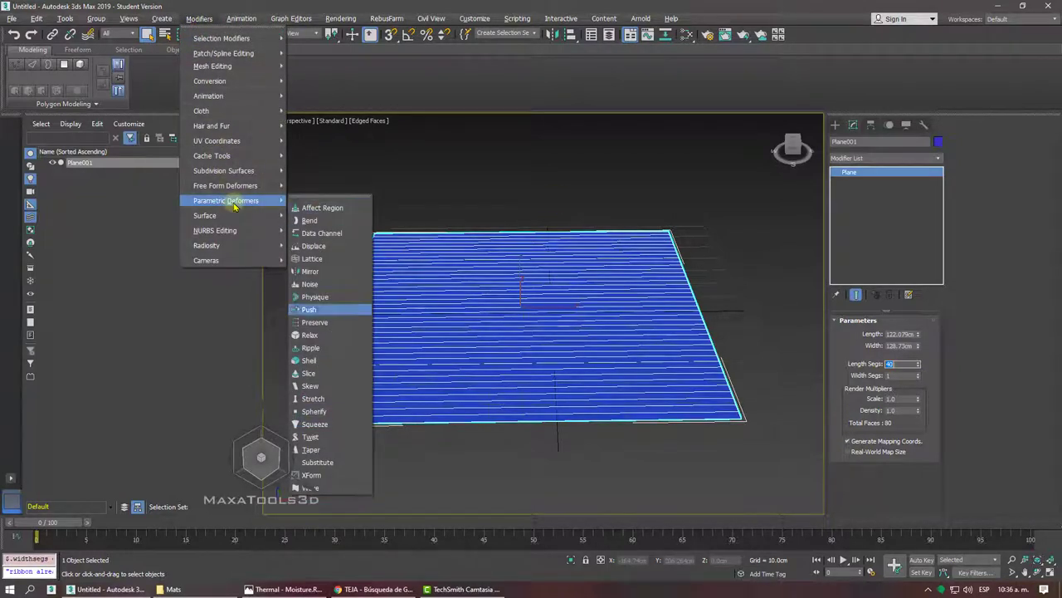
key("Down")
key("Down")
key("Up")
key("Up")
key("Up")
key("Up")
key("Up")
key("Up")
key("Up")
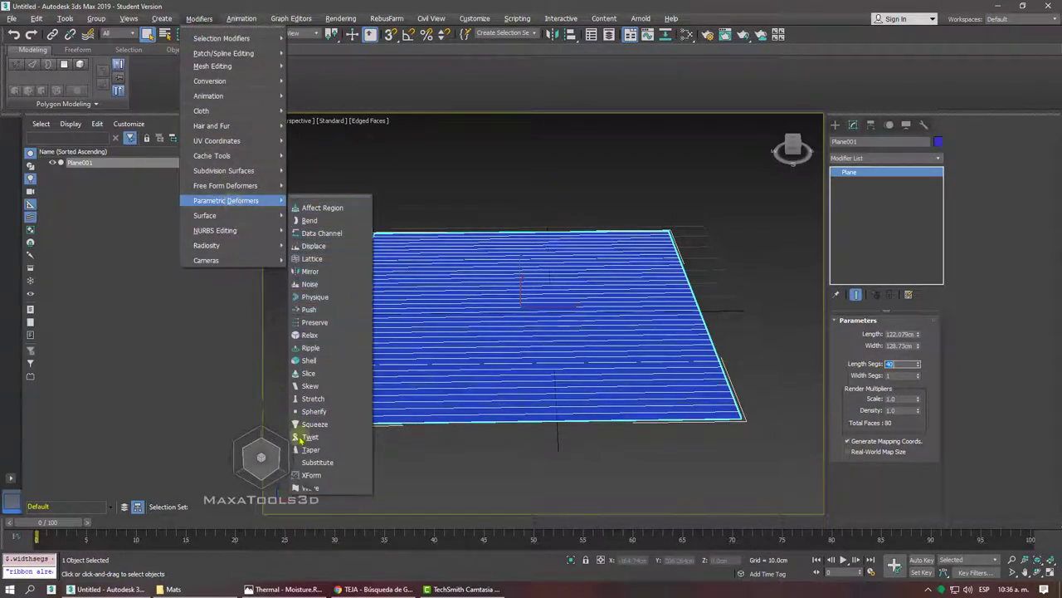
left_click(314, 489)
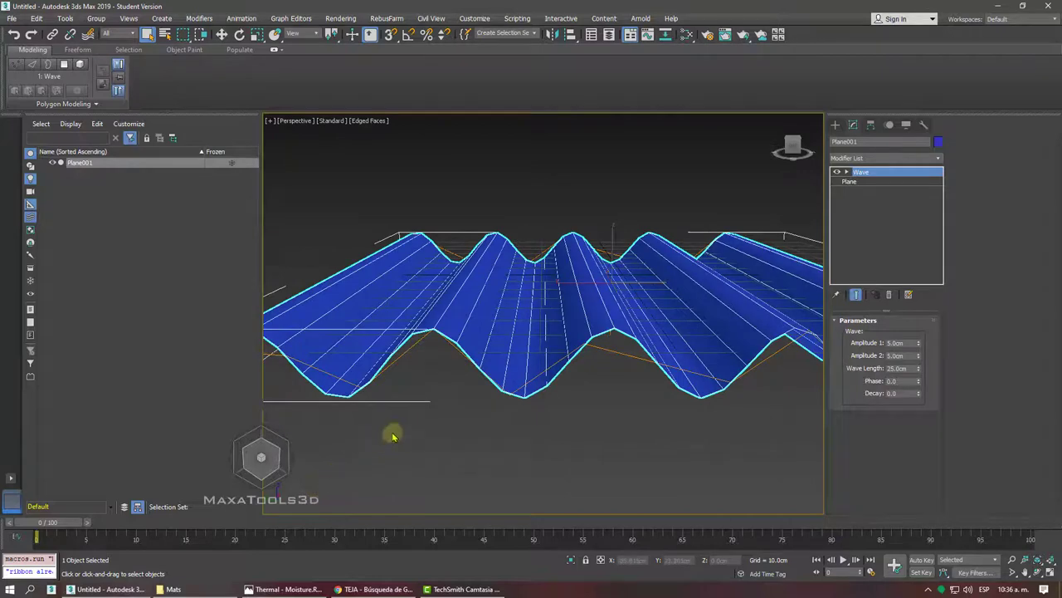
Orbit and zoom around the waved plane to inspect the corrugation.
scroll(517, 340, "down", 3)
scroll(523, 344, "down", 2)
middle_click_drag(523, 345, 523, 340, "alt")
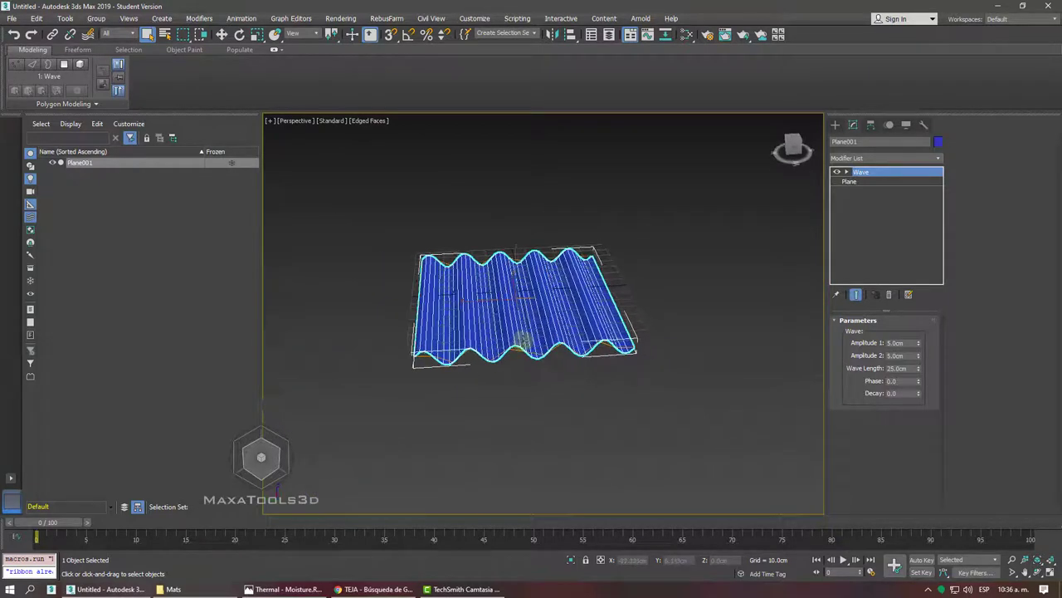
scroll(523, 340, "up", 2)
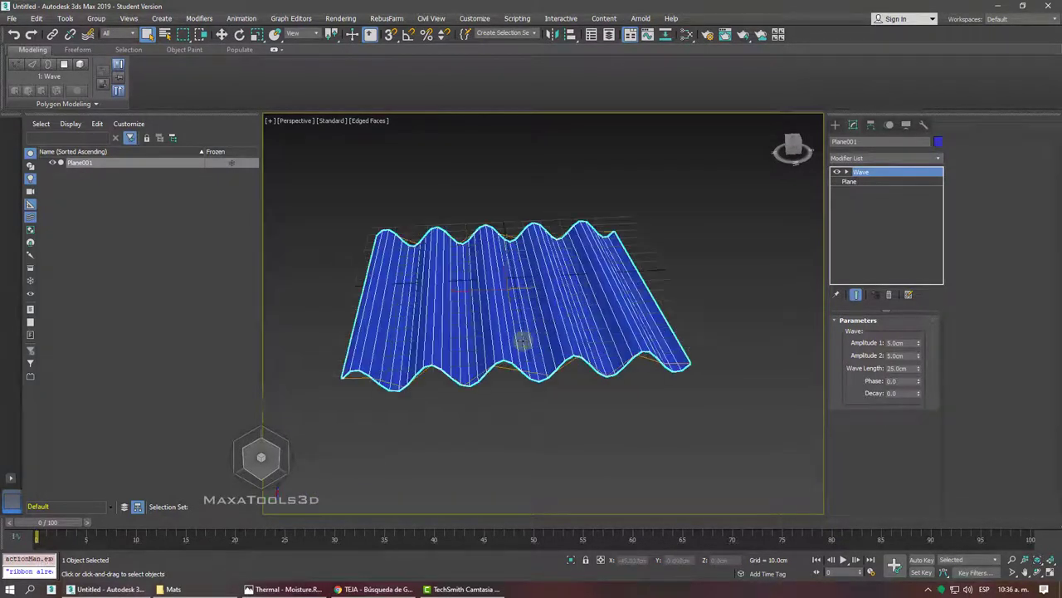
middle_click_drag(523, 340, 546, 323, "alt")
scroll(523, 340, "up", 3)
scroll(523, 340, "up", 2)
scroll(573, 310, "down", 3)
Hide edged faces, select the corrugated sheet and rename it Eternit.
right_click(606, 295)
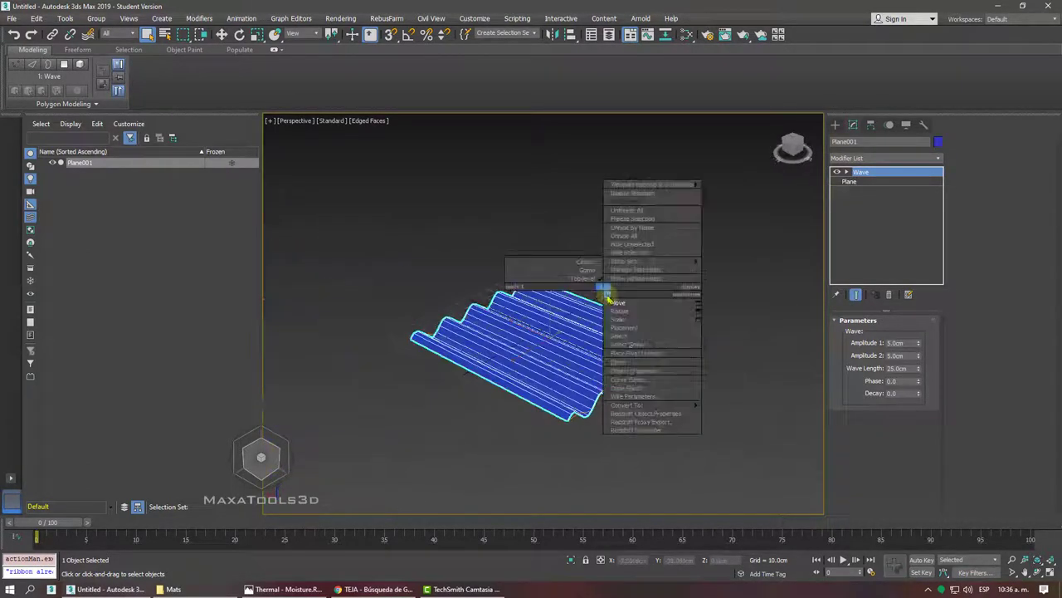
left_click(611, 302)
left_click(640, 254)
key("F4")
scroll(586, 273, "up", 4)
middle_click_drag(586, 273, 510, 299, "alt")
left_click(513, 297)
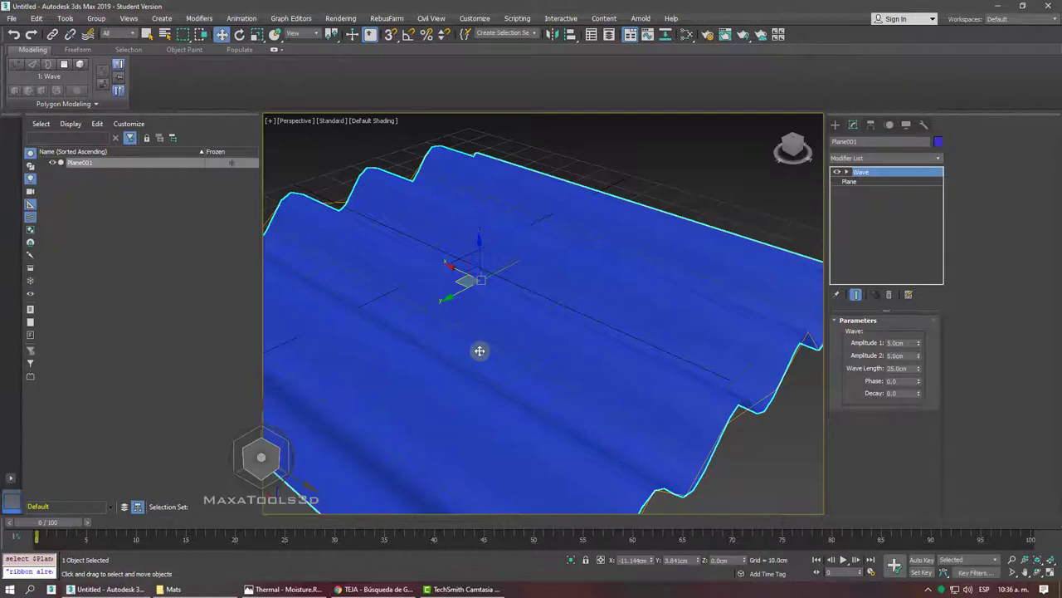
scroll(479, 351, "down", 5)
middle_click_drag(479, 351, 792, 185, "alt")
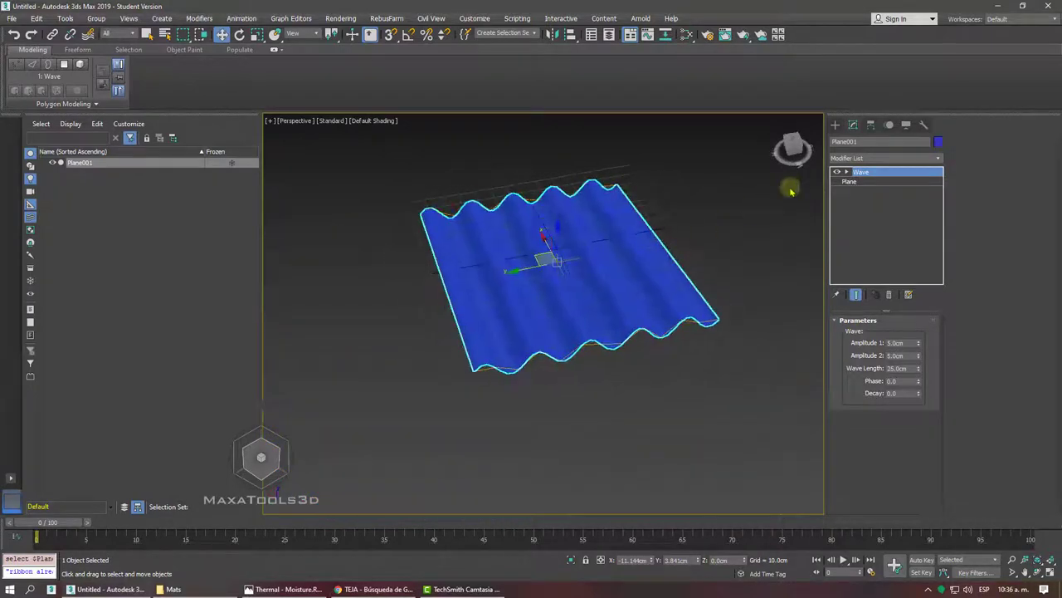
left_click(878, 141)
type("Eternit")
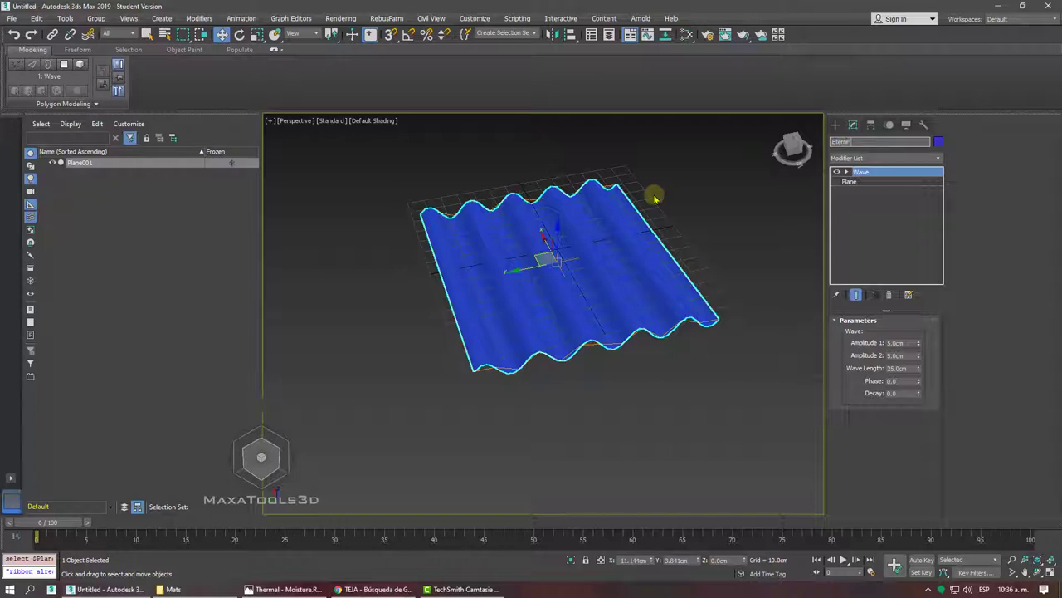
left_click(366, 589)
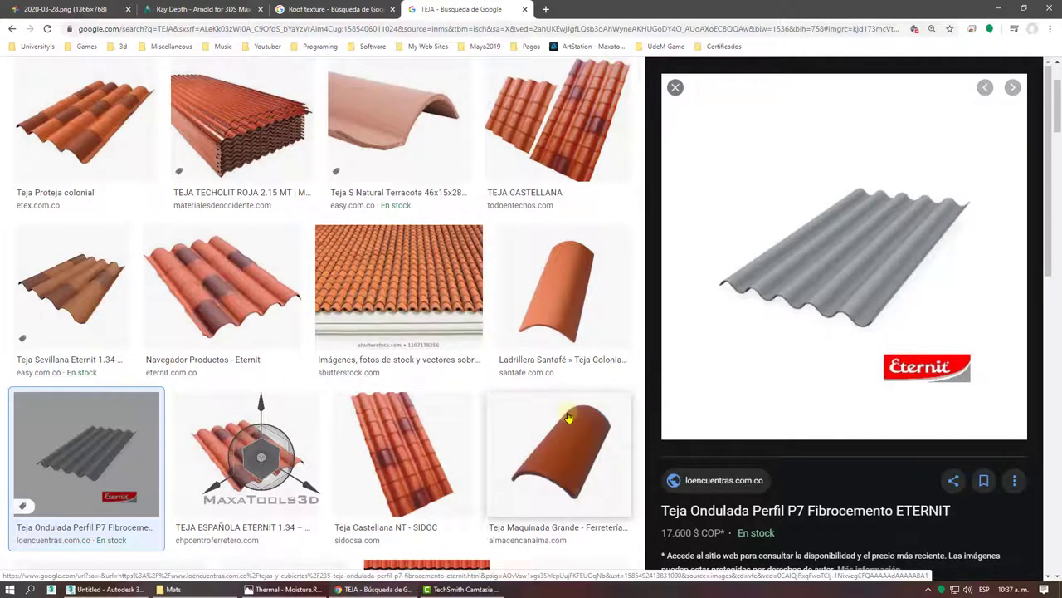
Preview the Santafé, Teja Proteja colonial and Shutterstock tile images, then minimize Chrome.
left_click(552, 307)
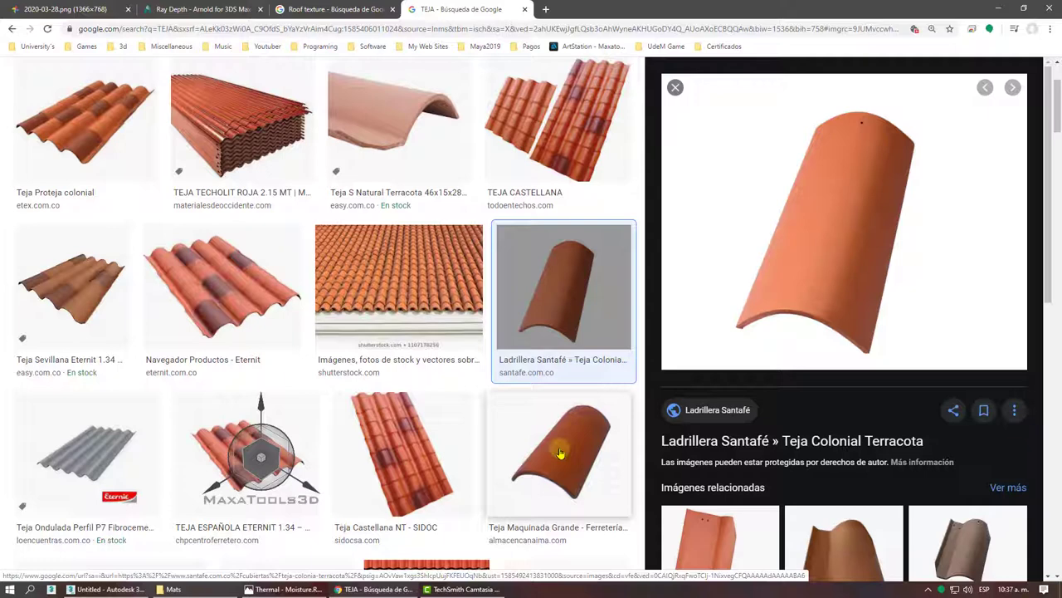
left_click(112, 119)
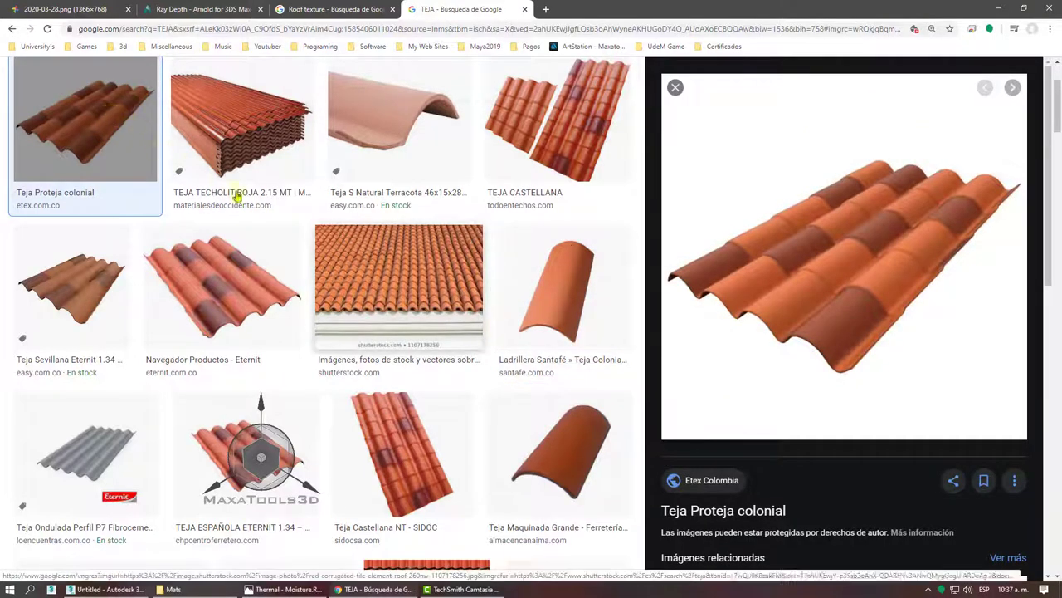
left_click(399, 296)
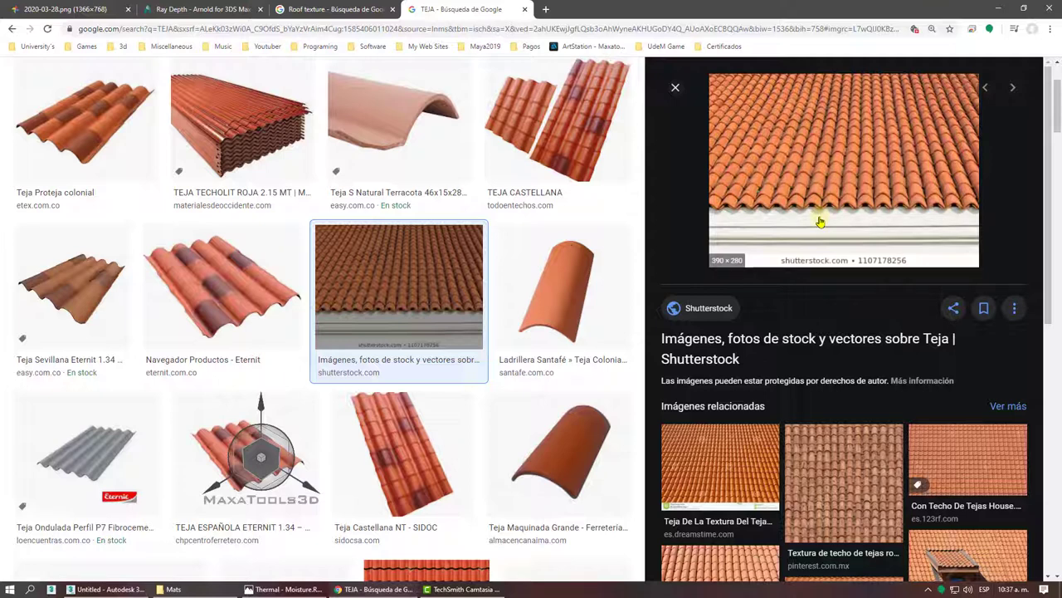
left_click(999, 10)
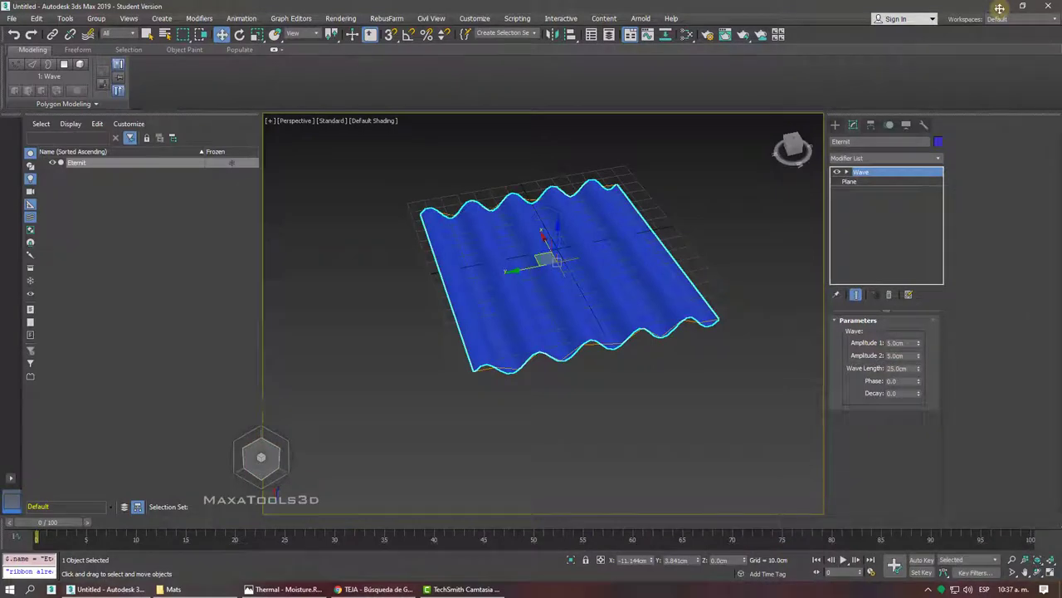
Hide the Eternit sheet and draw a new small plane near the grid centre.
left_click(52, 163)
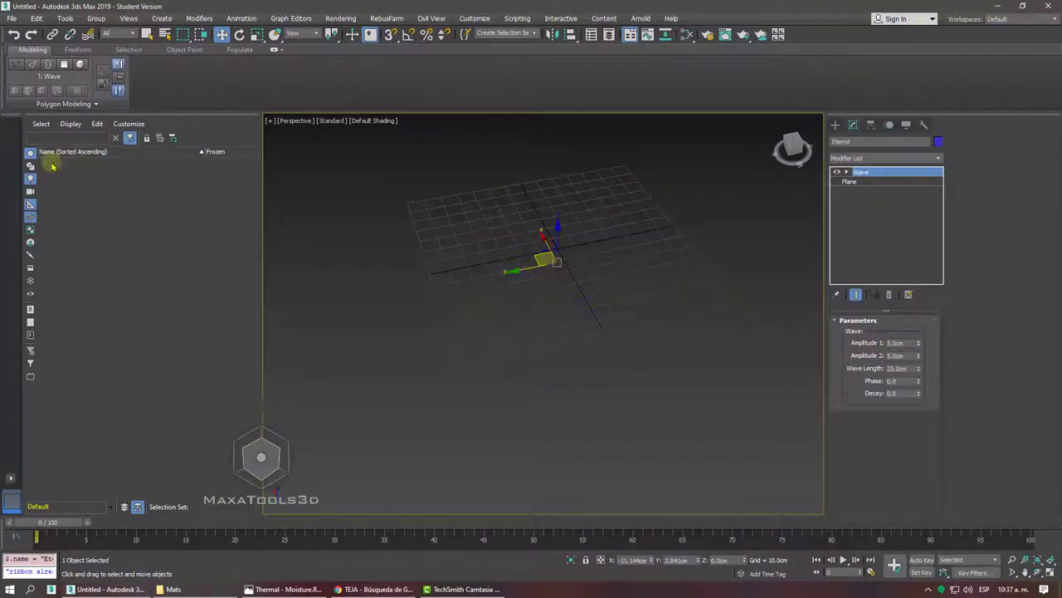
left_click(701, 294)
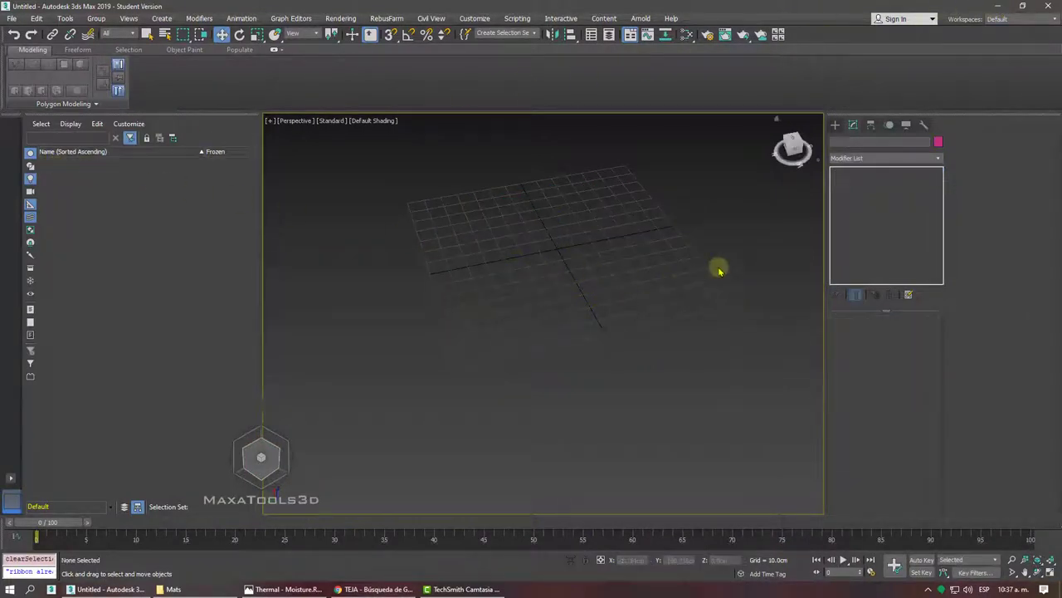
left_click(836, 126)
left_click(905, 237)
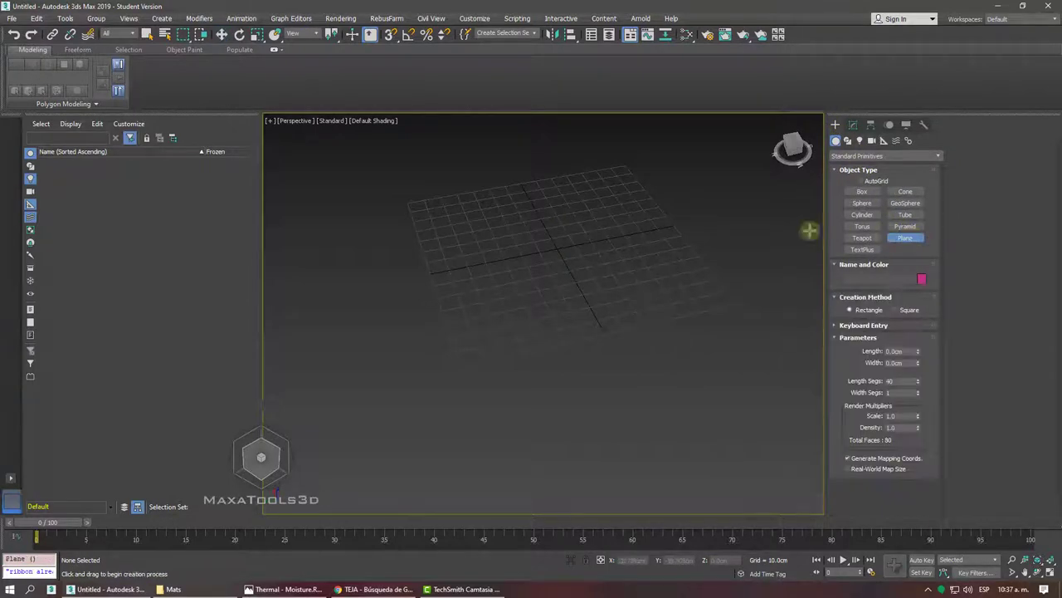
mouse_move(592, 221)
left_mouse_down()
mouse_move(515, 276)
mouse_move(557, 249)
left_mouse_up()
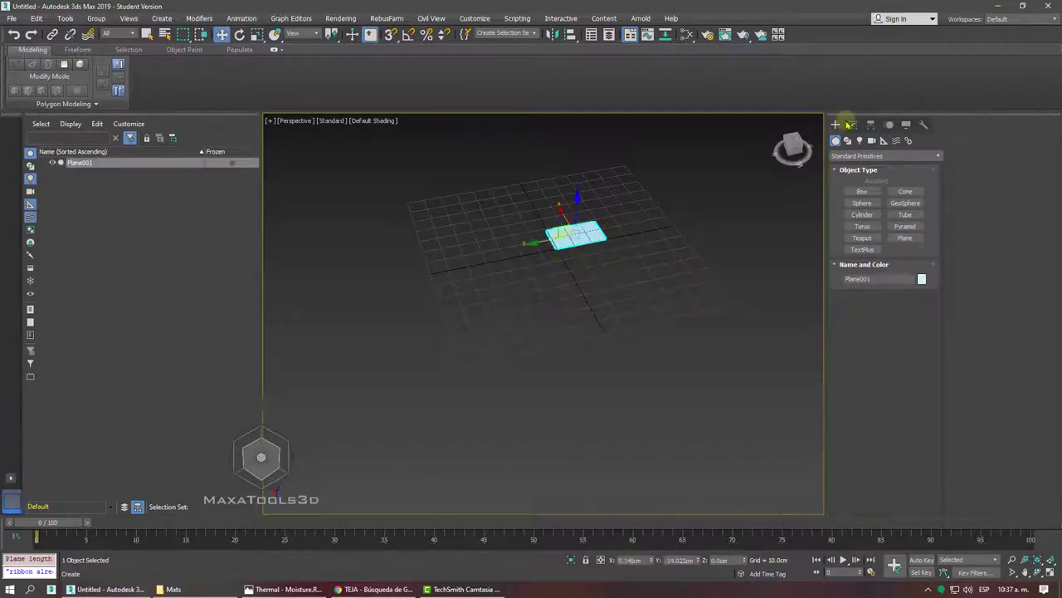
left_click(854, 124)
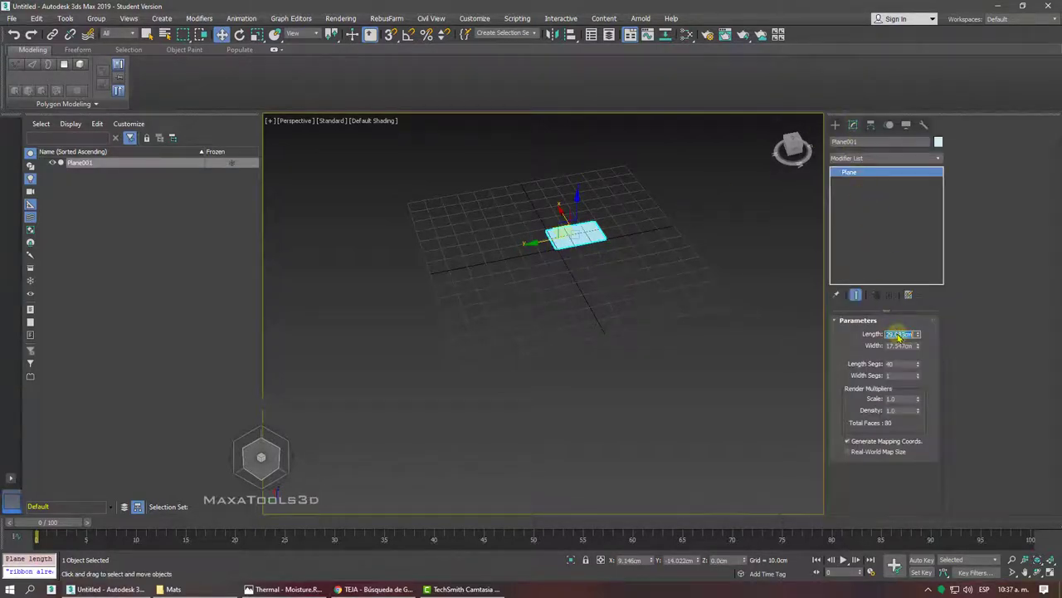
Size the new plane to 30 cm length and 15 cm width.
type("30")
key("Return")
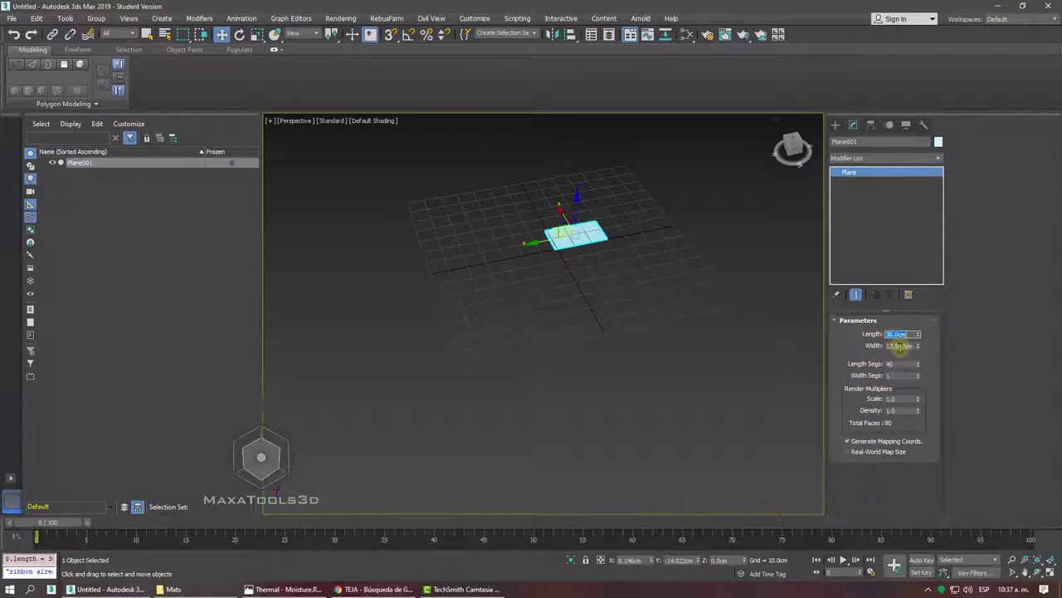
left_click(901, 346)
type("15")
key("Return")
key("z")
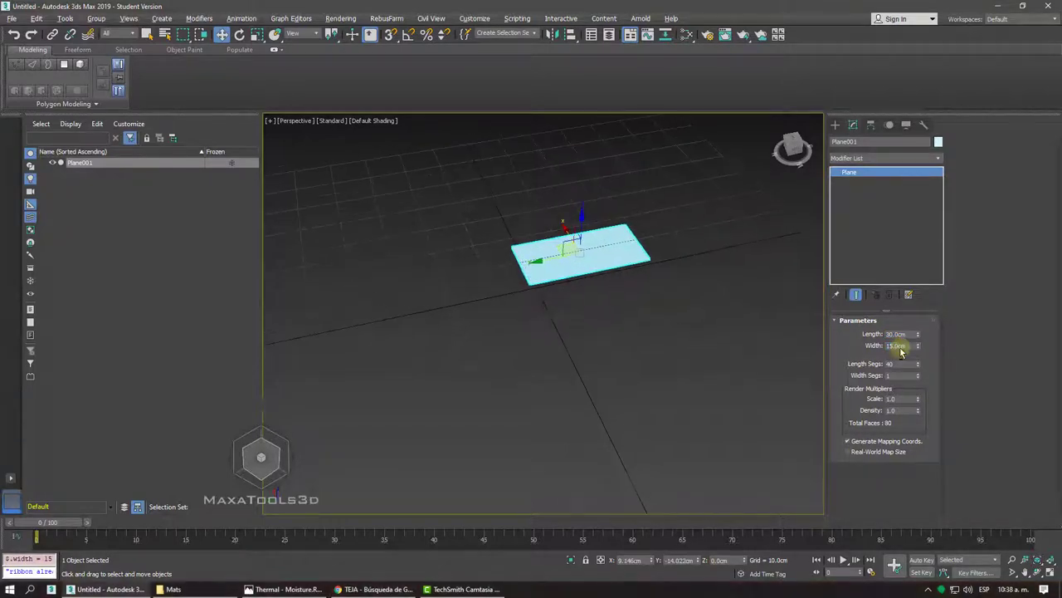
key("z")
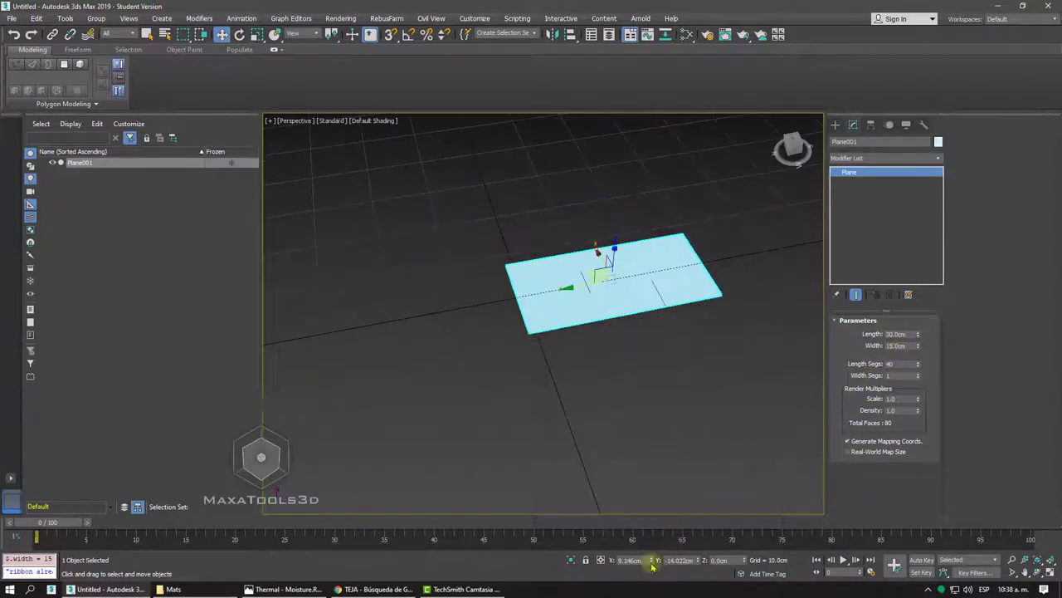
Center the plane at the world origin with edged faces shown.
right_click(652, 561)
right_click(697, 560)
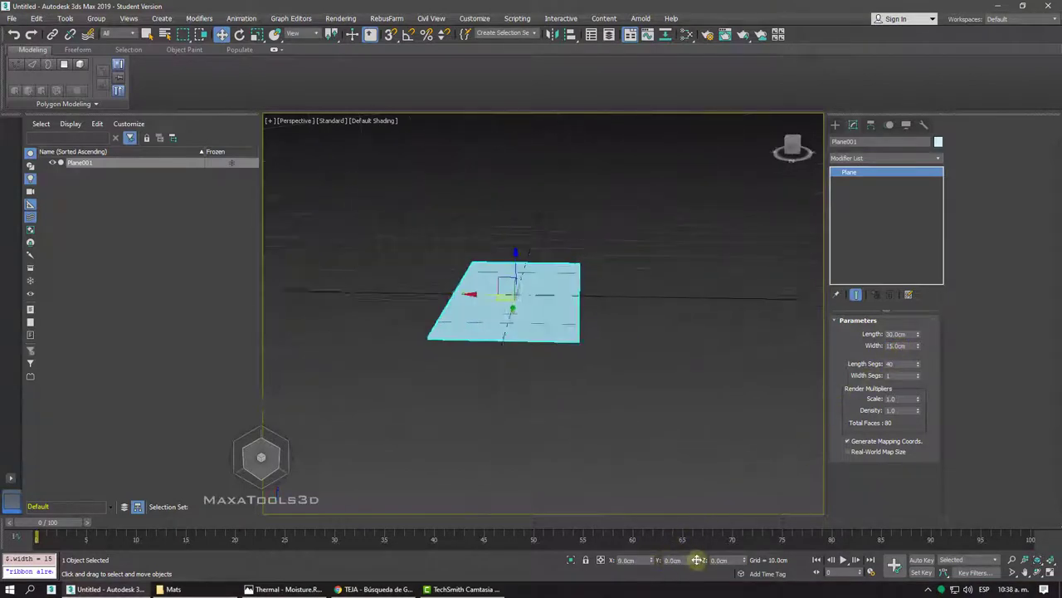
scroll(614, 348, "up", 3)
key("F4")
scroll(549, 306, "up", 2)
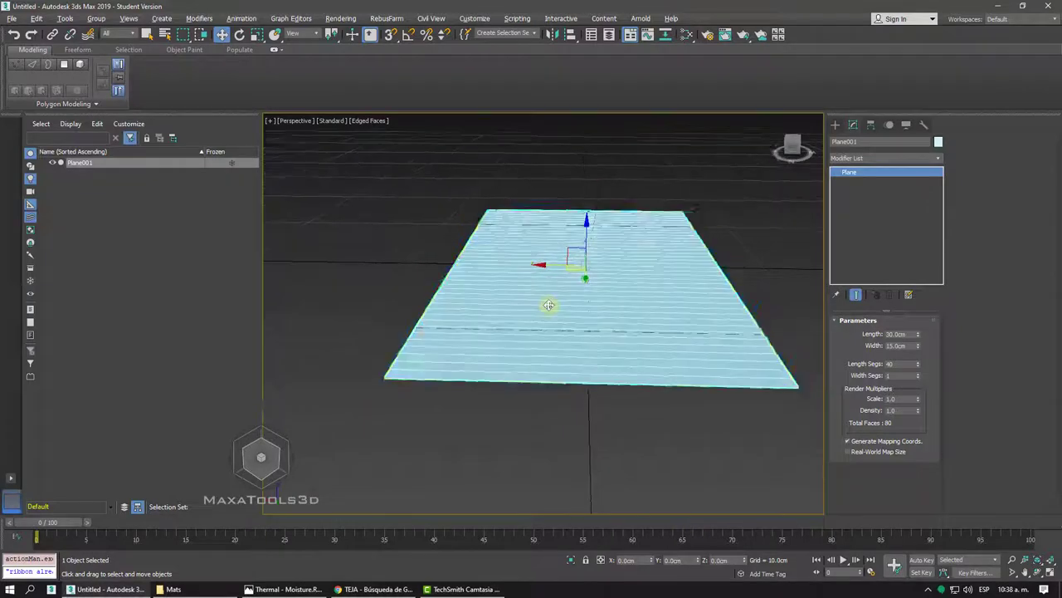
middle_click_drag(548, 305, 549, 306, "alt")
Give the plane 1 length segment and 4 width segments, checking it from below.
right_click(917, 365)
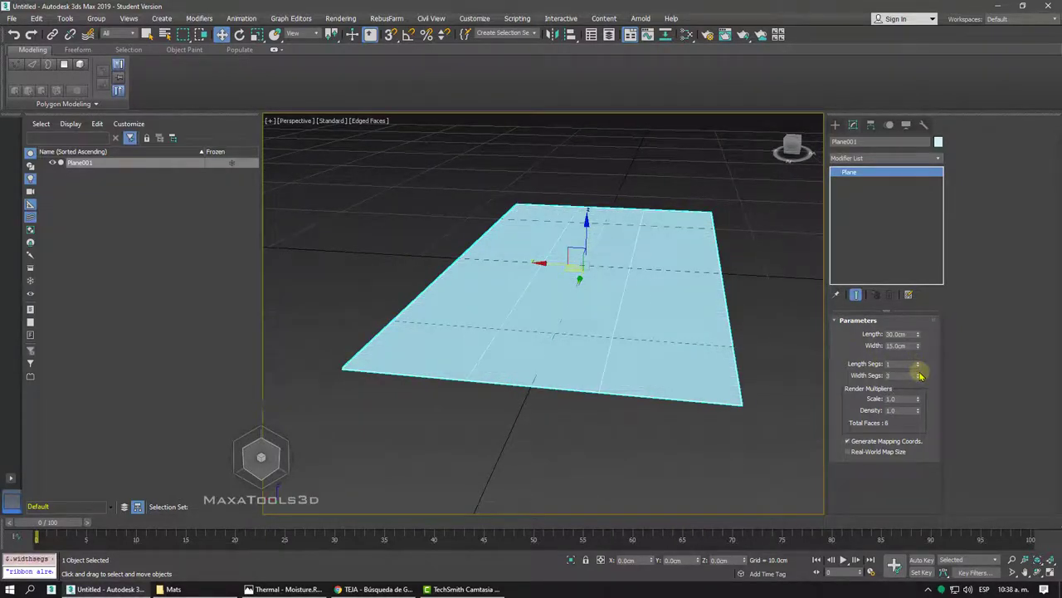
left_click(918, 374)
middle_click_drag(630, 268, 571, 276, "alt")
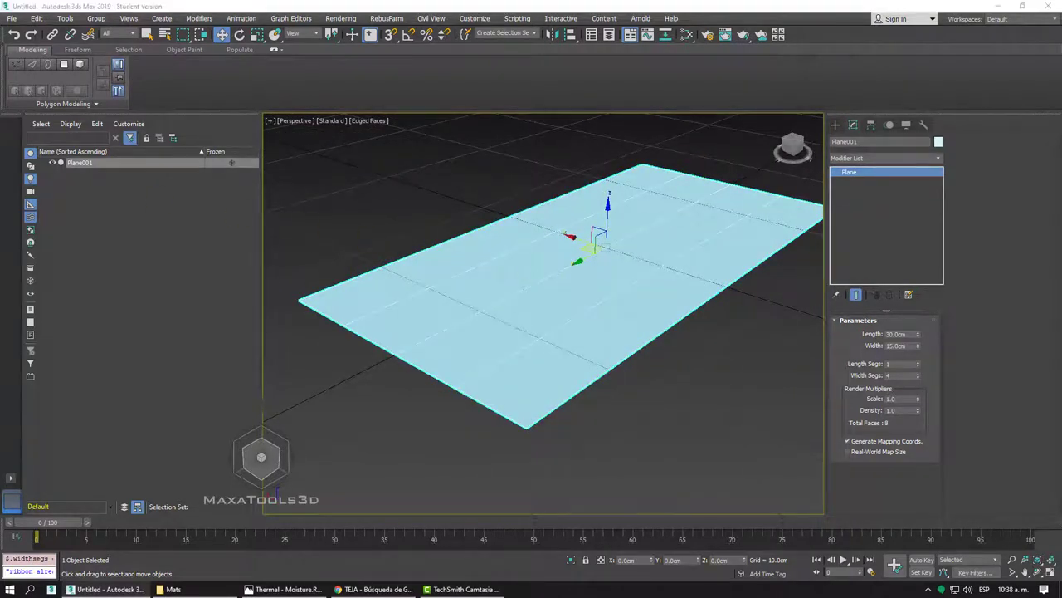
middle_click_drag(597, 249, 624, 133, "alt")
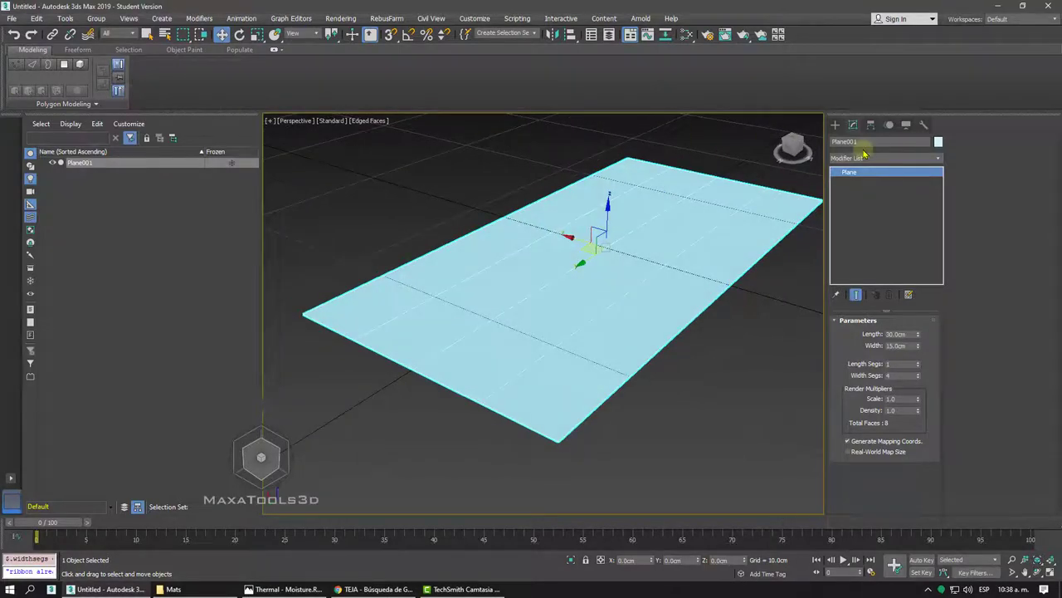
key("b")
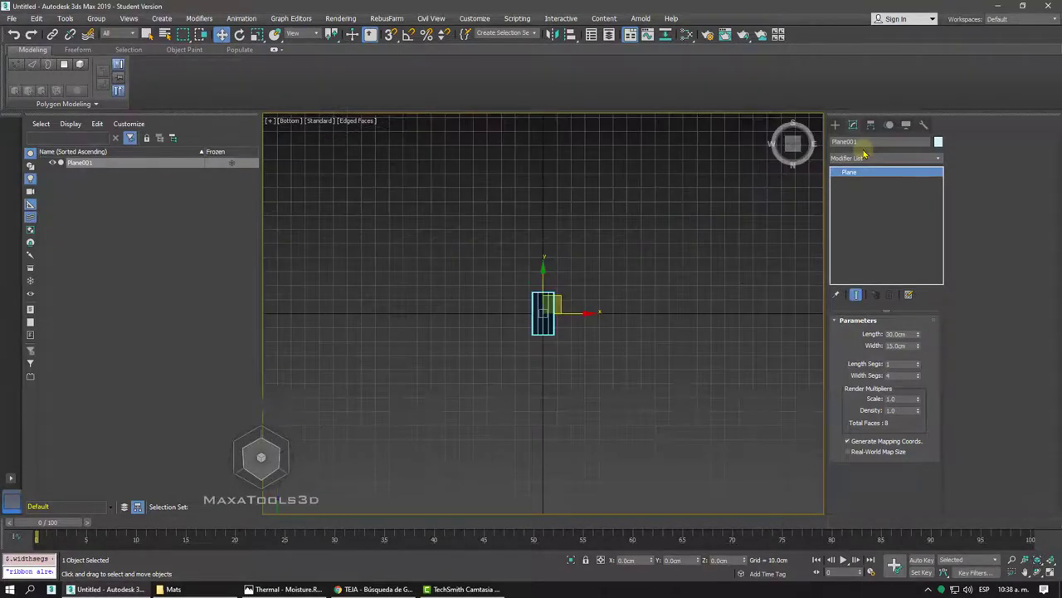
key("p")
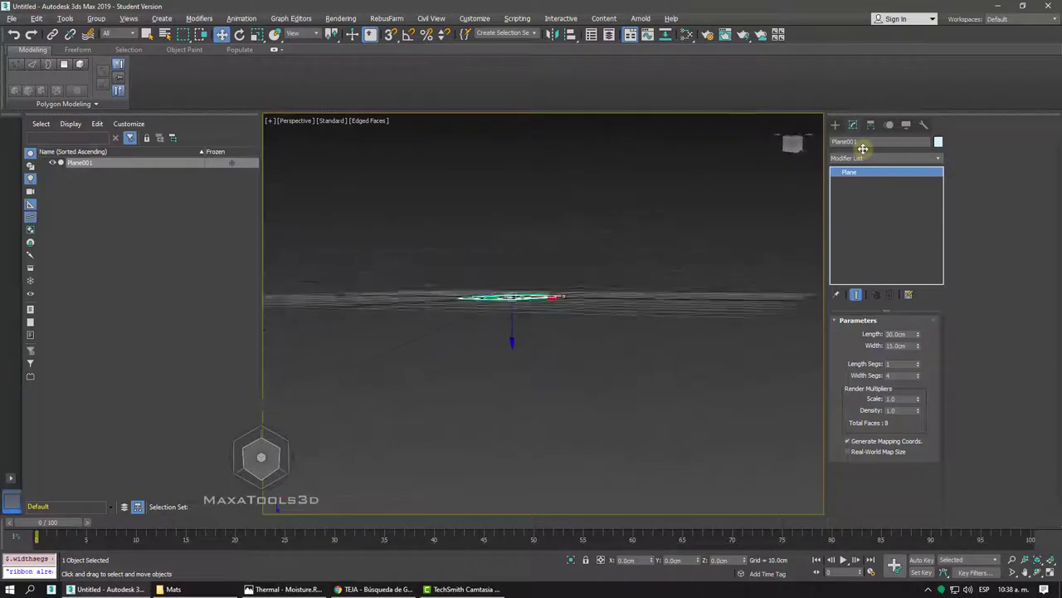
left_click(775, 121)
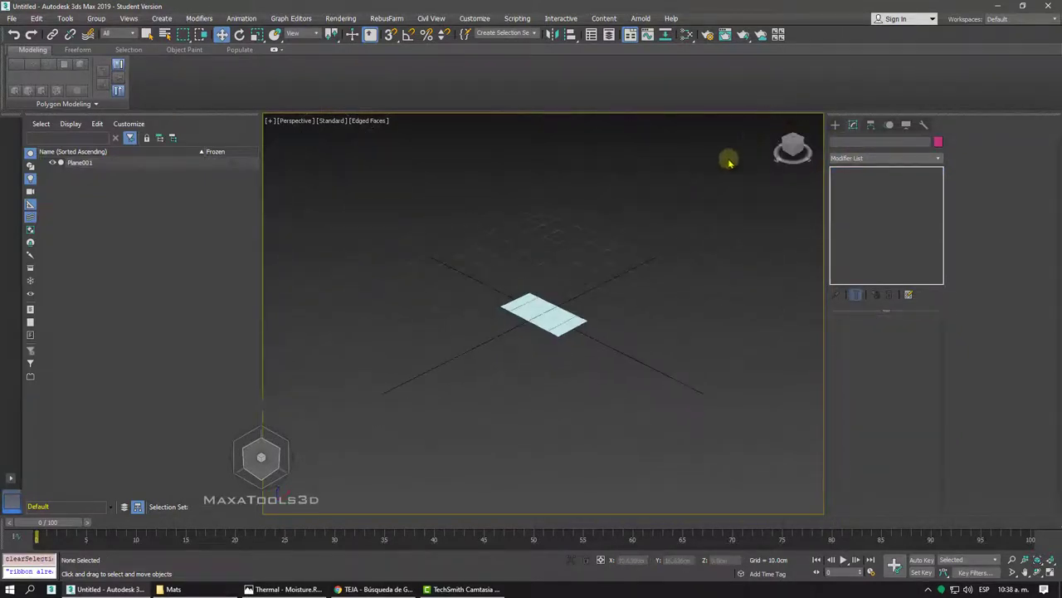
scroll(564, 307, "up", 5)
left_click(564, 310)
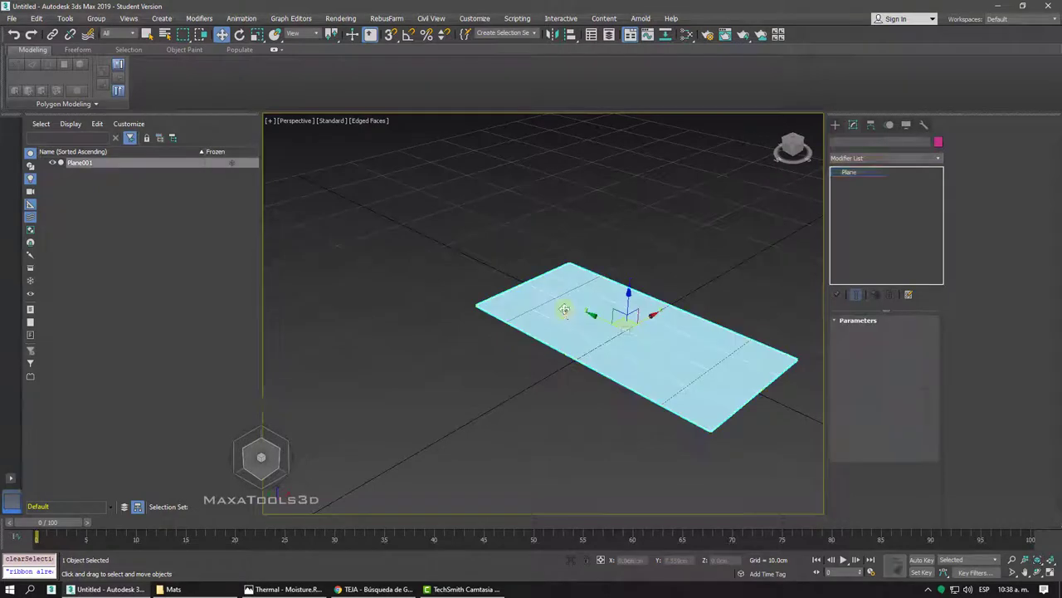
Add a Bend modifier to the plane and set its bend axis to X.
left_click(199, 18)
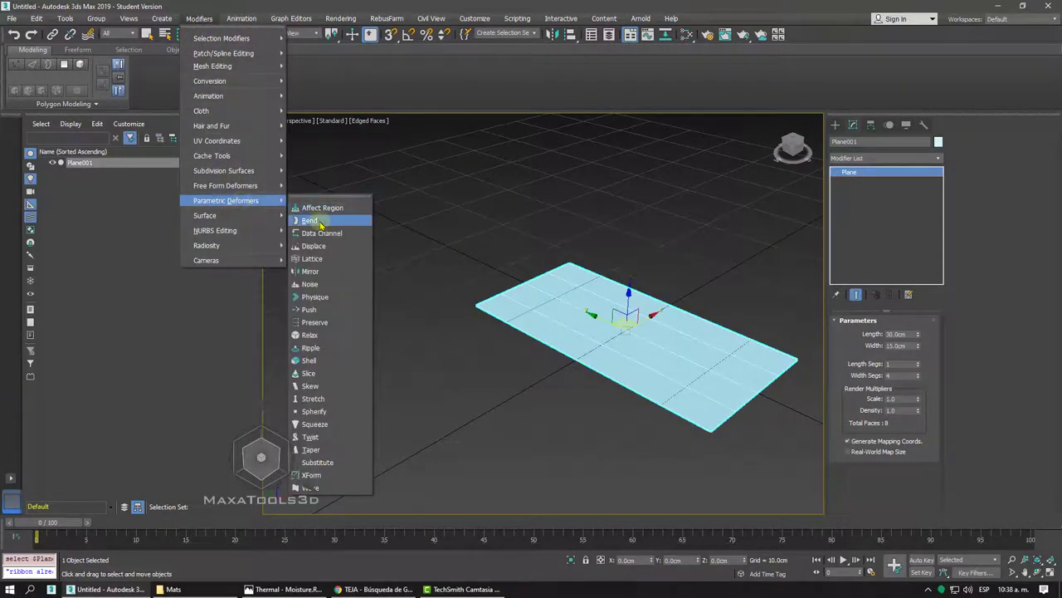
left_click(320, 221)
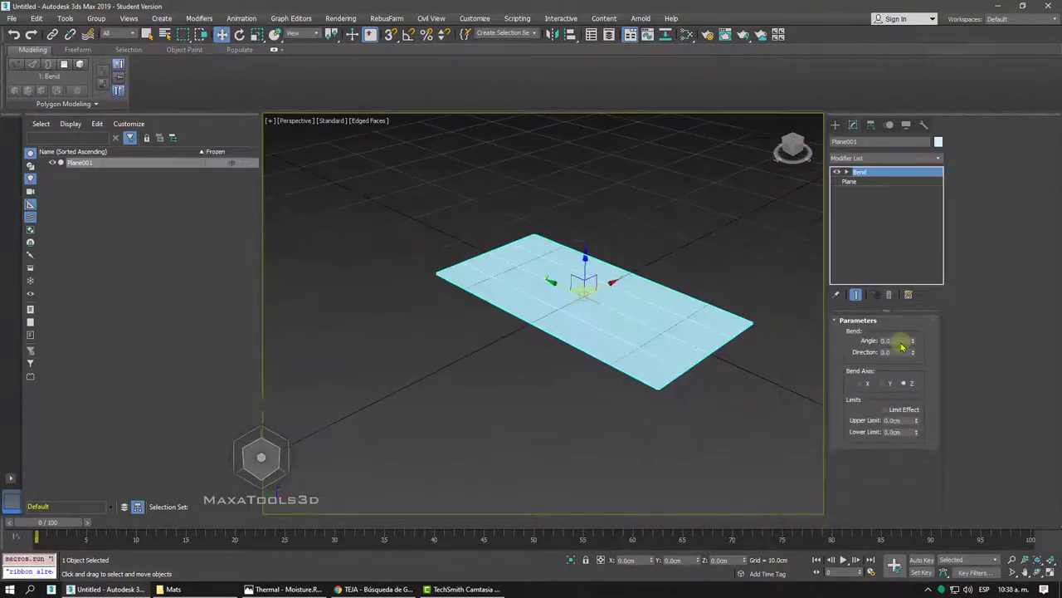
double_click(901, 340)
type("120")
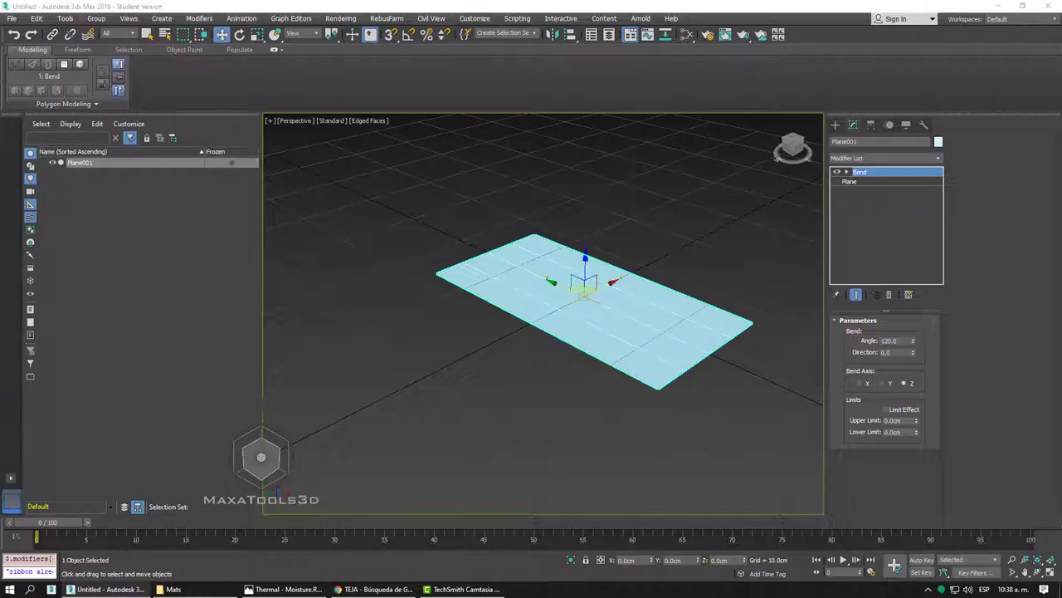
double_click(900, 340)
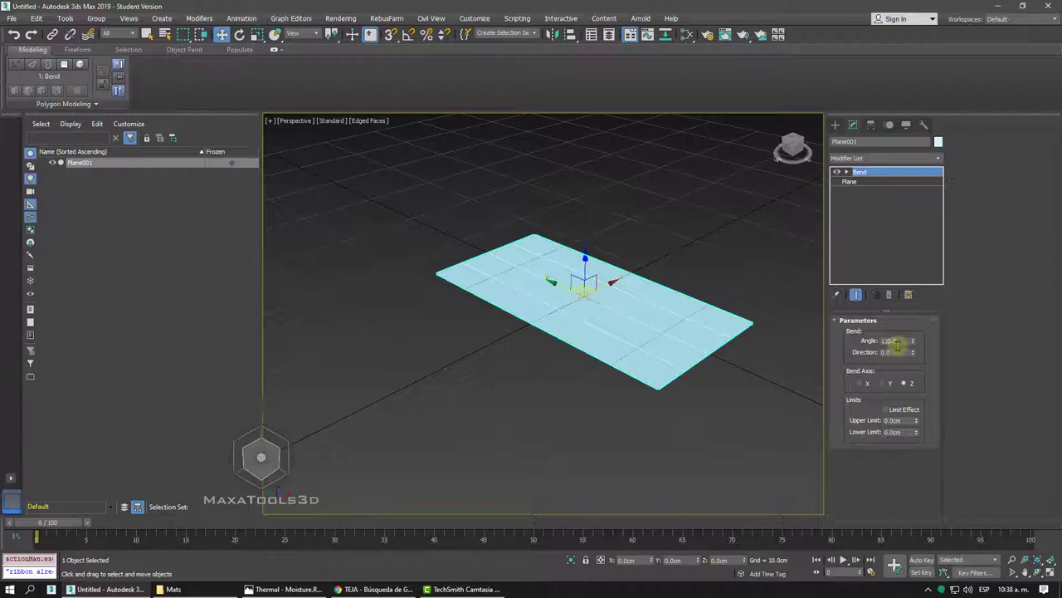
left_click(885, 383)
left_click(862, 384)
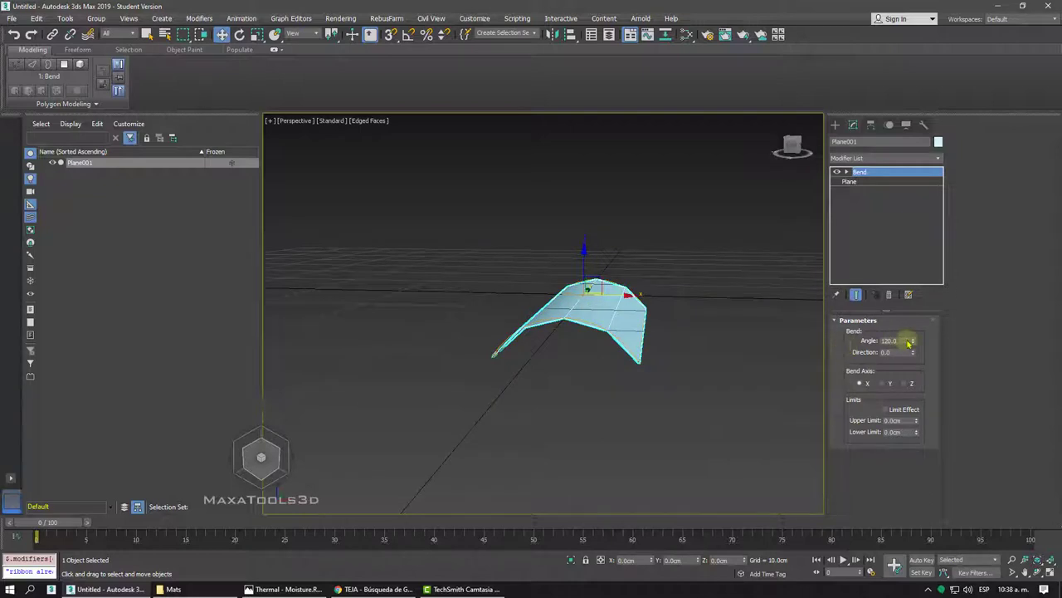
Set the bend angle to 150 degrees and view the arched tile from low.
left_click_drag(909, 337, 897, 304)
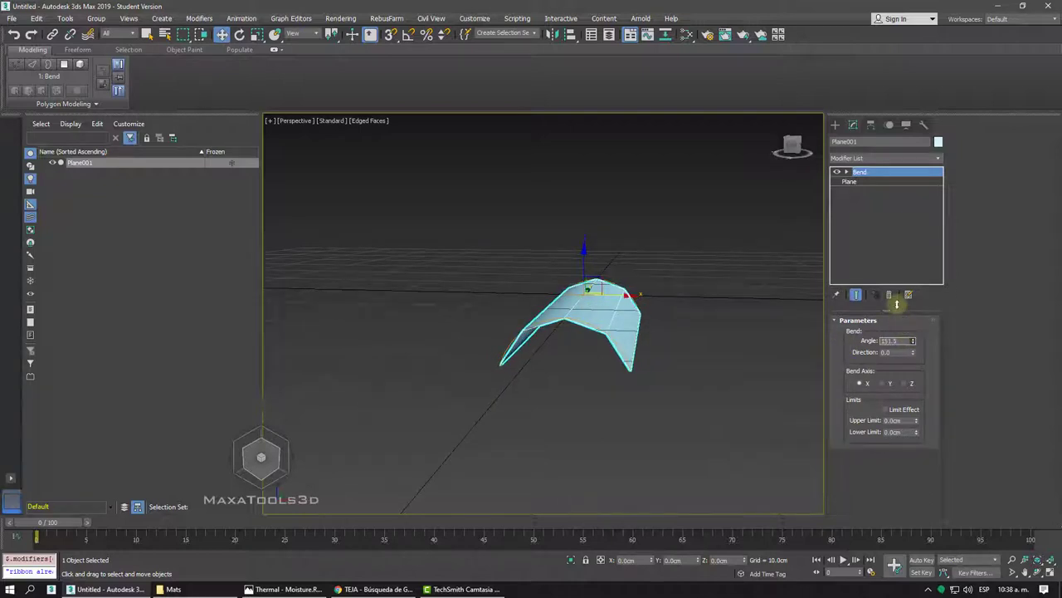
left_click_drag(903, 340, 810, 342)
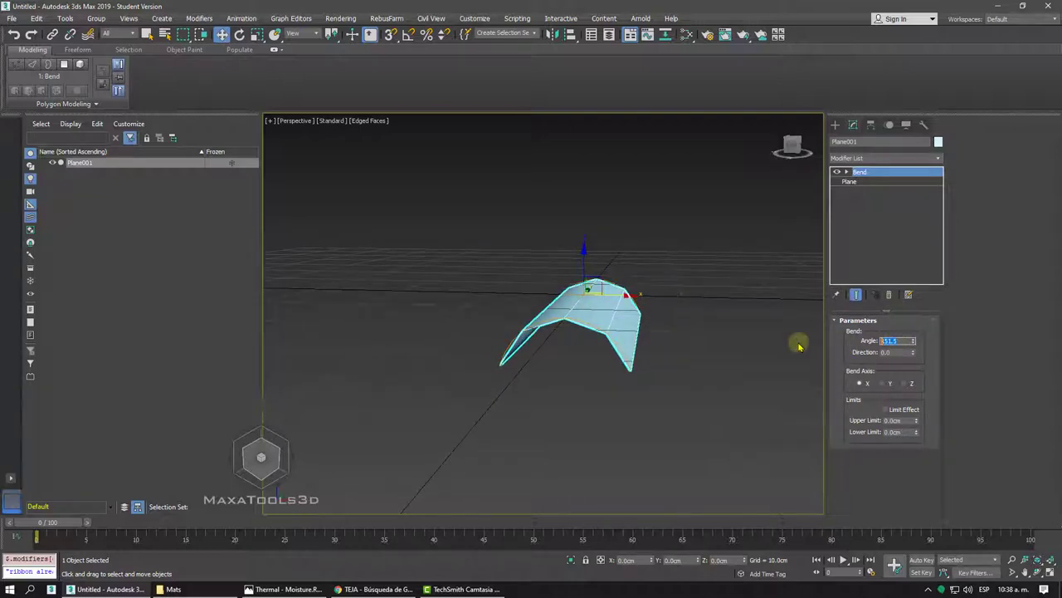
type("150")
key("Return")
middle_click_drag(800, 346, 718, 384, "alt")
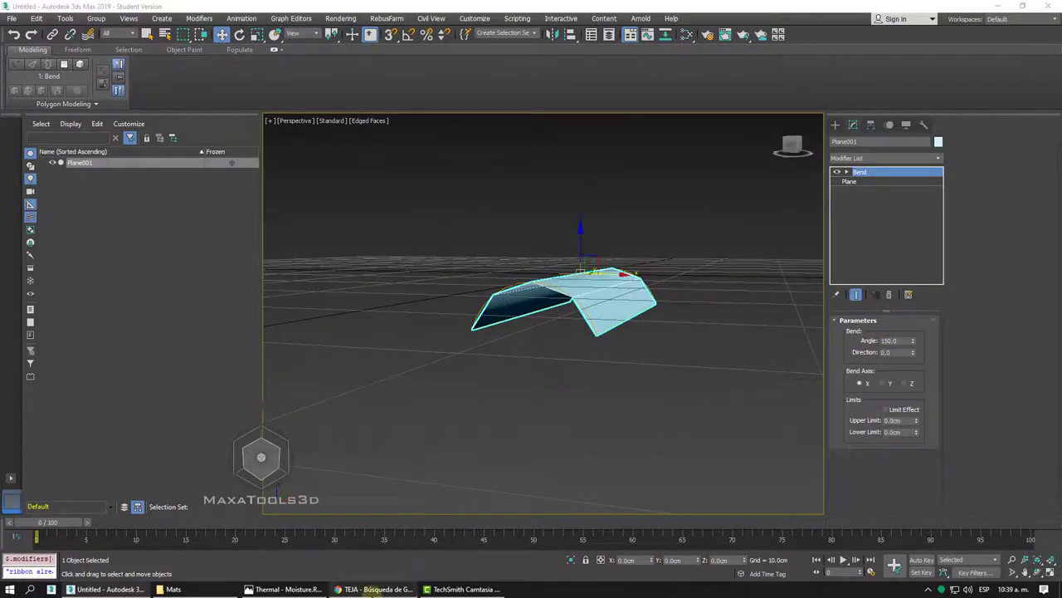
left_click(382, 589)
Preview the Santafé and Teja S Natural Terracota tile images, then minimize Chrome.
left_click(544, 304)
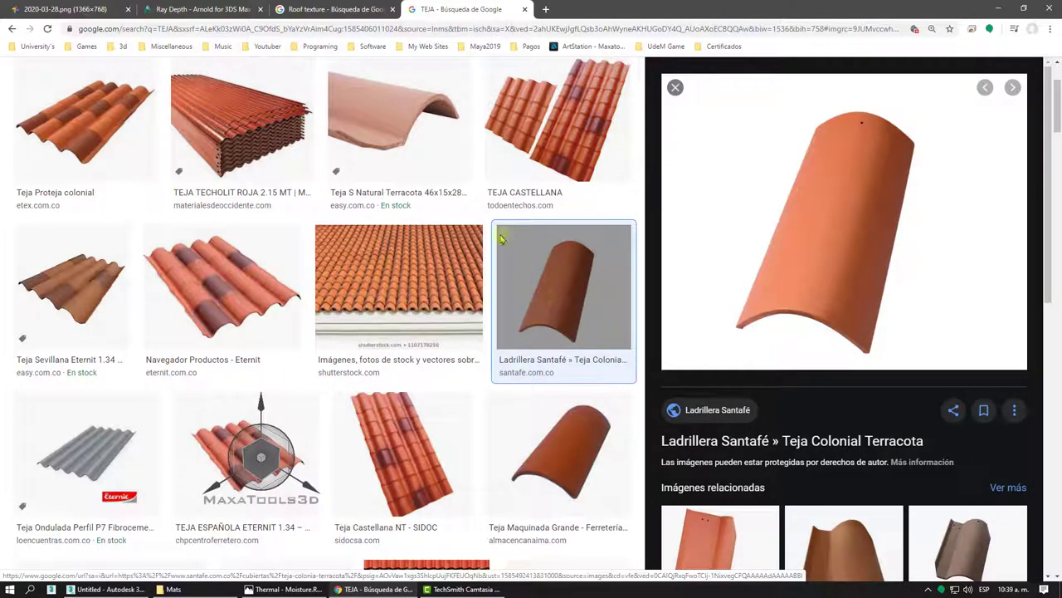
left_click(412, 104)
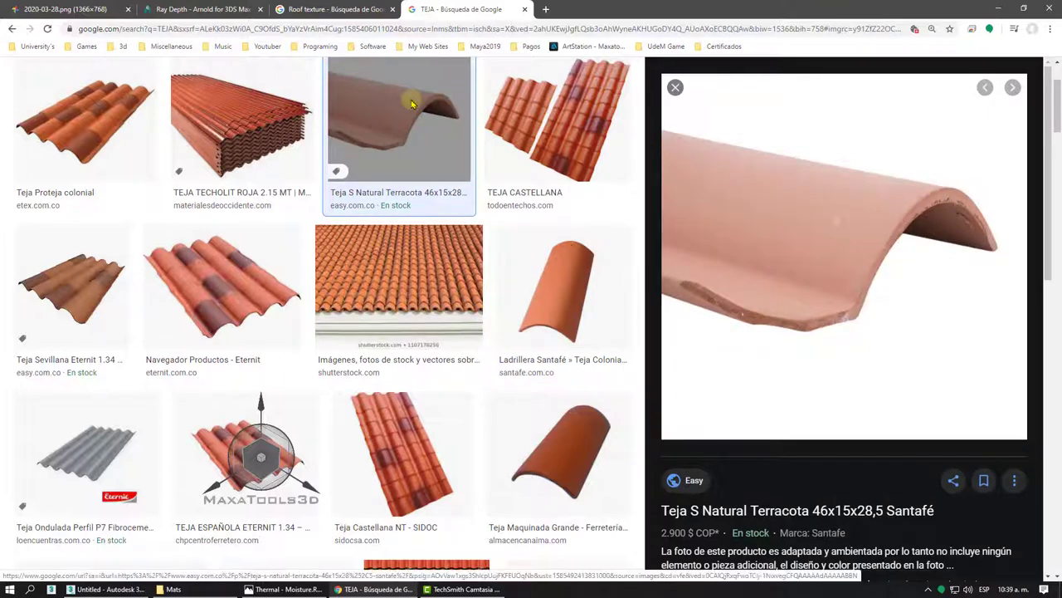
left_click(997, 7)
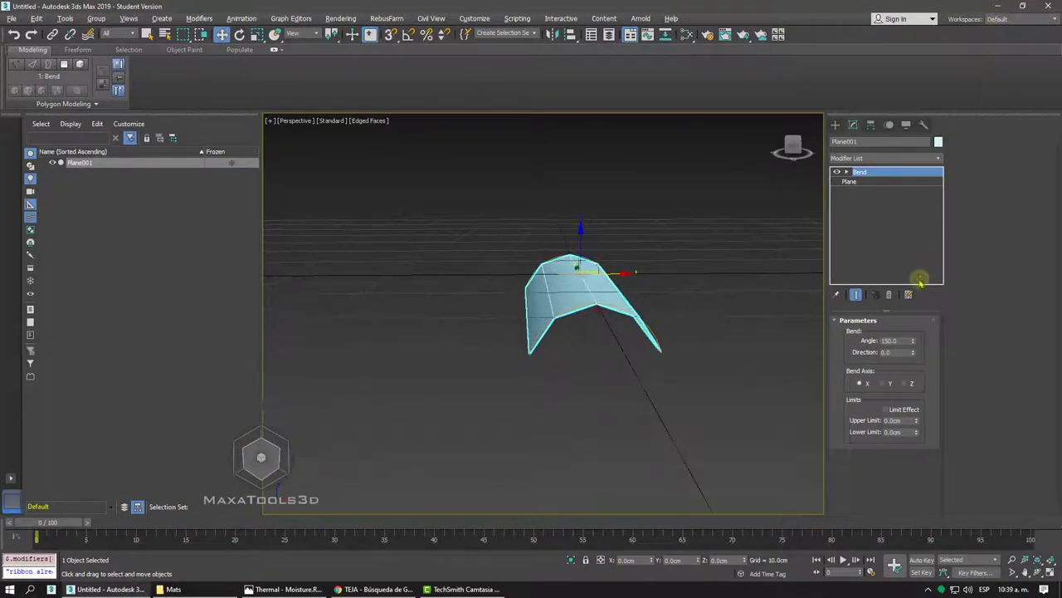
Change the tile's bend angle to 130 degrees and frame the whole tile.
double_click(902, 340)
type("130")
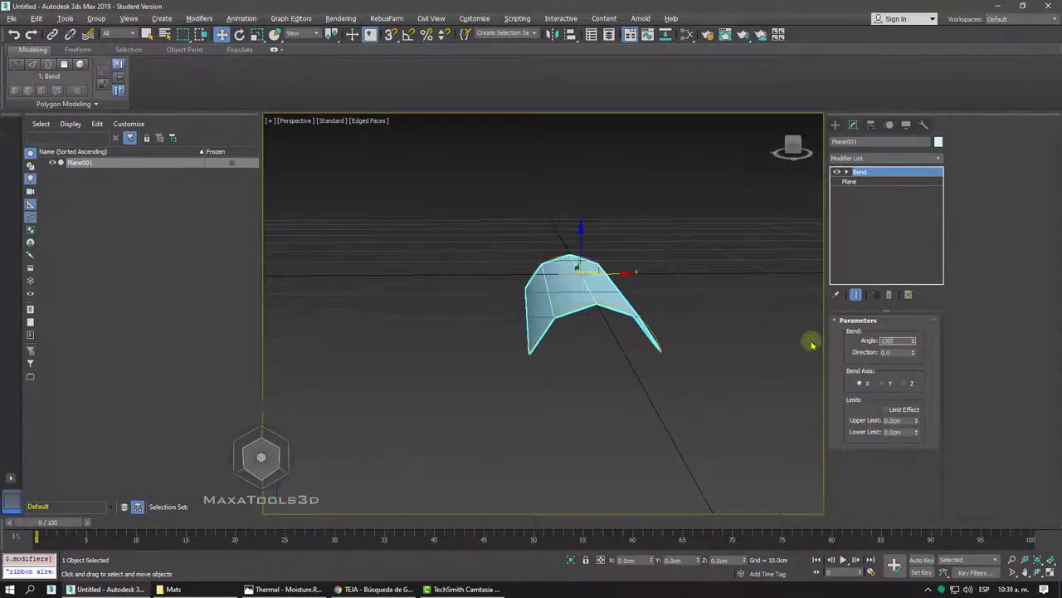
key("Return")
left_click(648, 357)
key("ctrl+z")
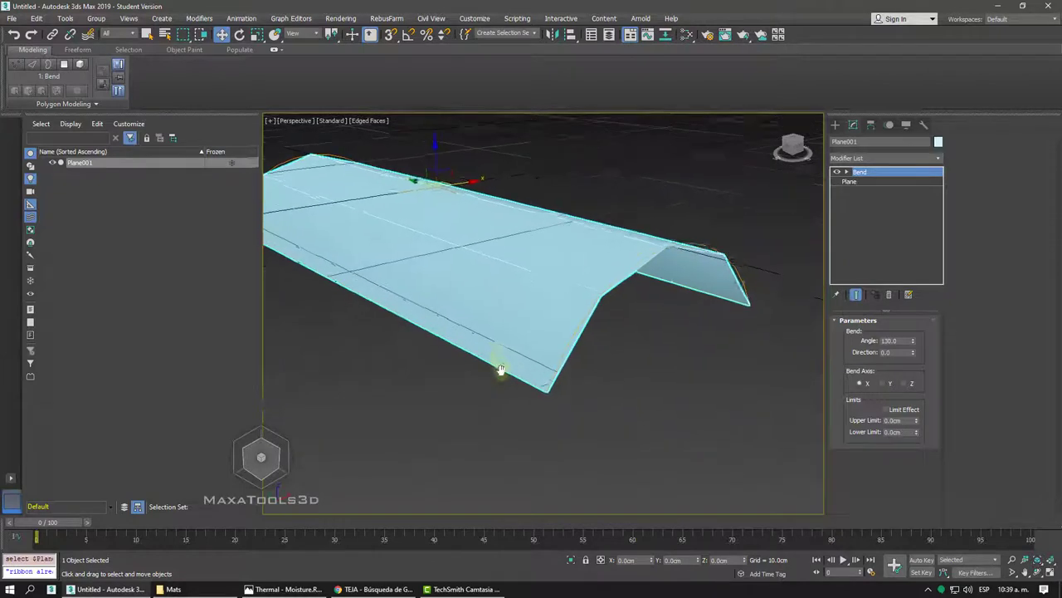
key("z")
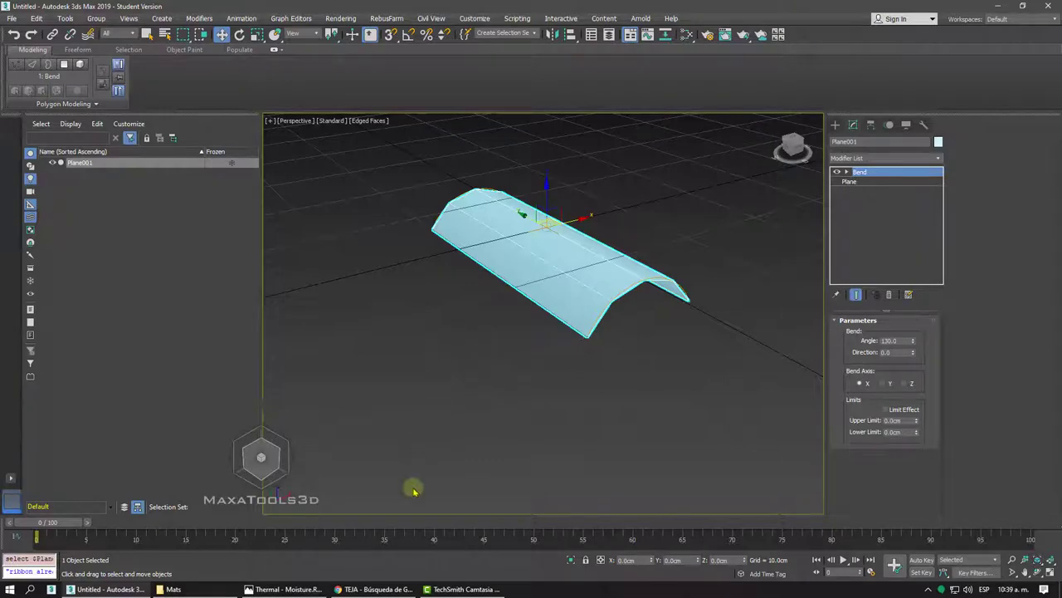
left_click(382, 588)
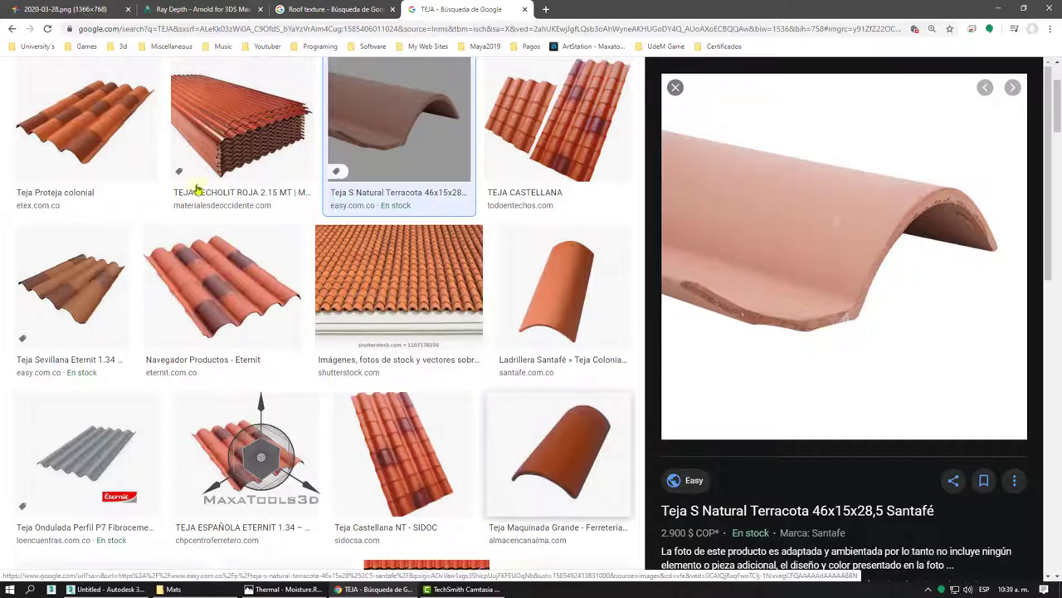
View the saved 2020-03-28.png street photo of a tiled roof, then minimize Chrome.
left_click(61, 7)
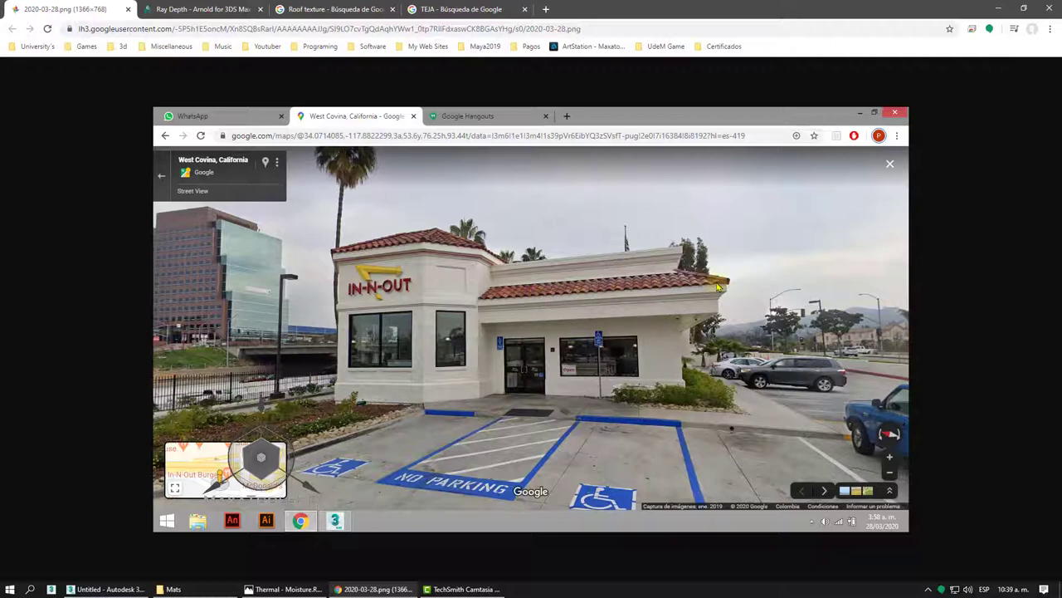
left_click(997, 9)
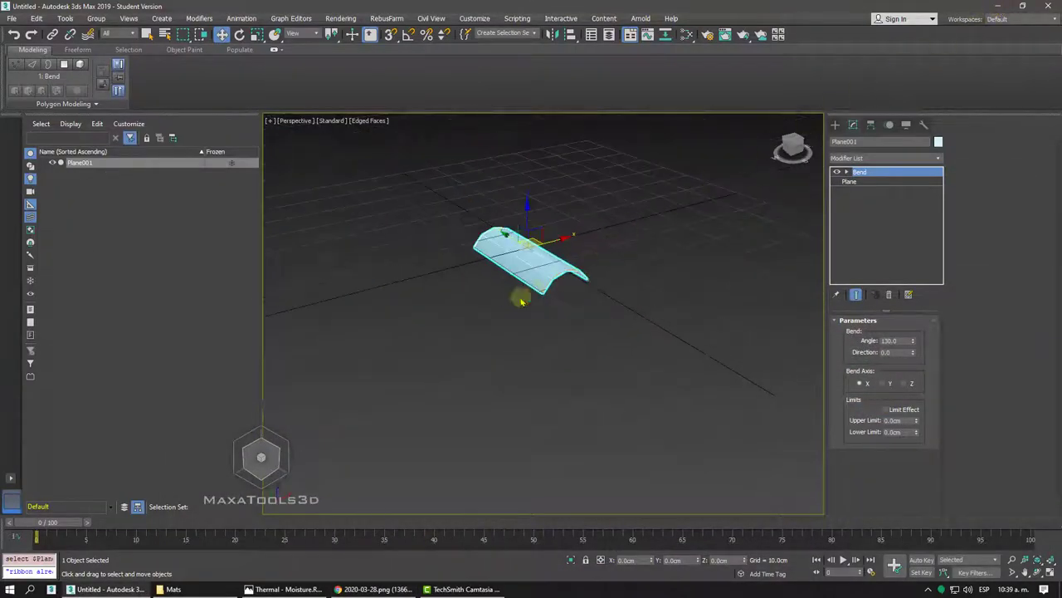
Add a Shell modifier above the Bend on the tile.
middle_click_drag(510, 301, 492, 313, "alt")
scroll(492, 313, "up", 3)
scroll(492, 313, "up", 3)
scroll(492, 313, "down", 3)
scroll(492, 313, "up", 3)
scroll(492, 313, "up", 3)
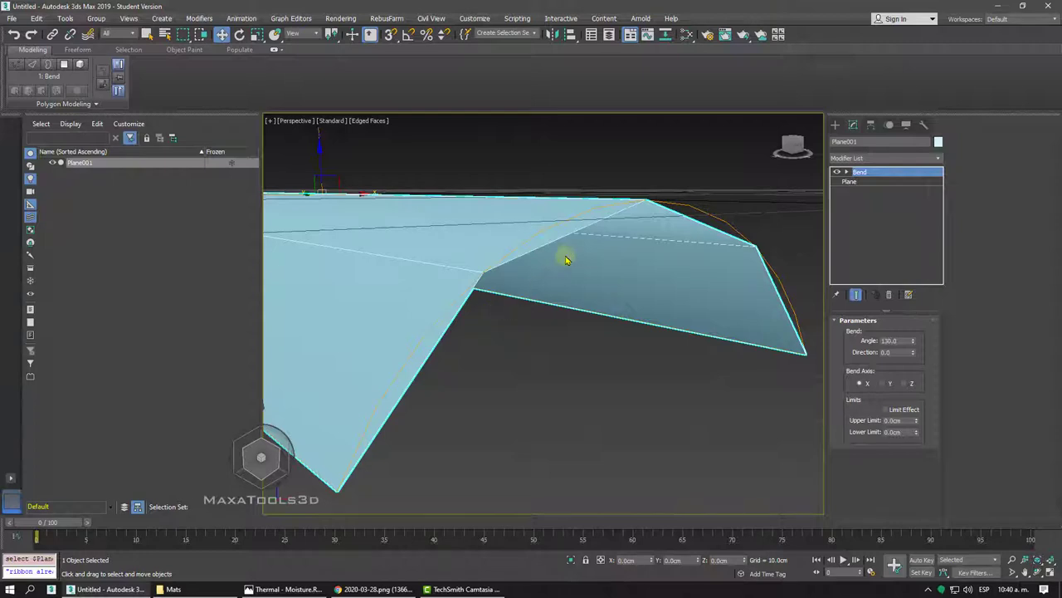
scroll(564, 254, "down", 3)
scroll(565, 255, "down", 1)
middle_click_drag(564, 254, 566, 255)
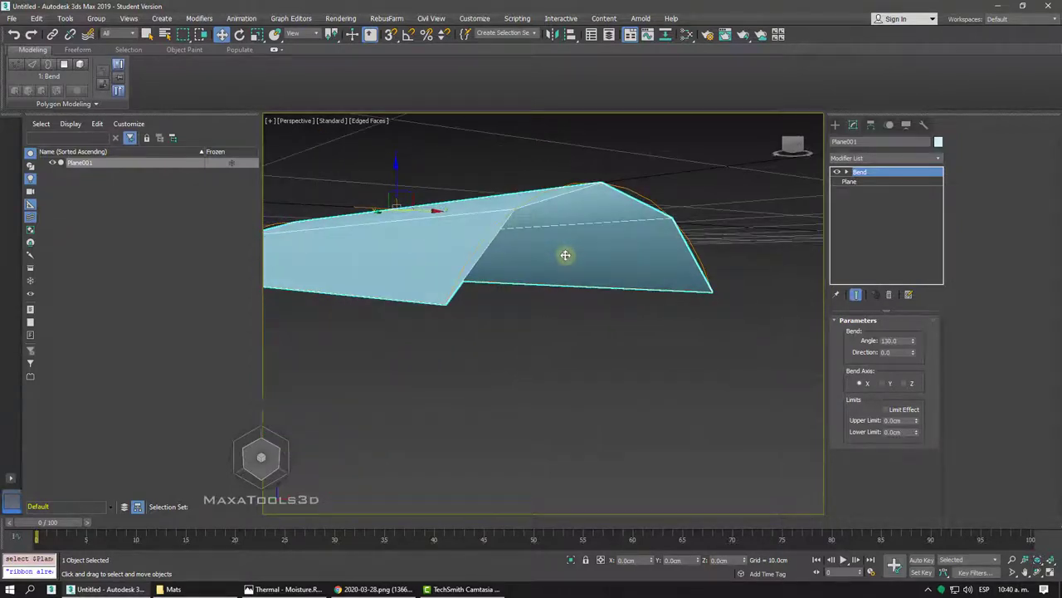
left_click(854, 158)
scroll(854, 161, "down", 2)
scroll(854, 161, "down", 1)
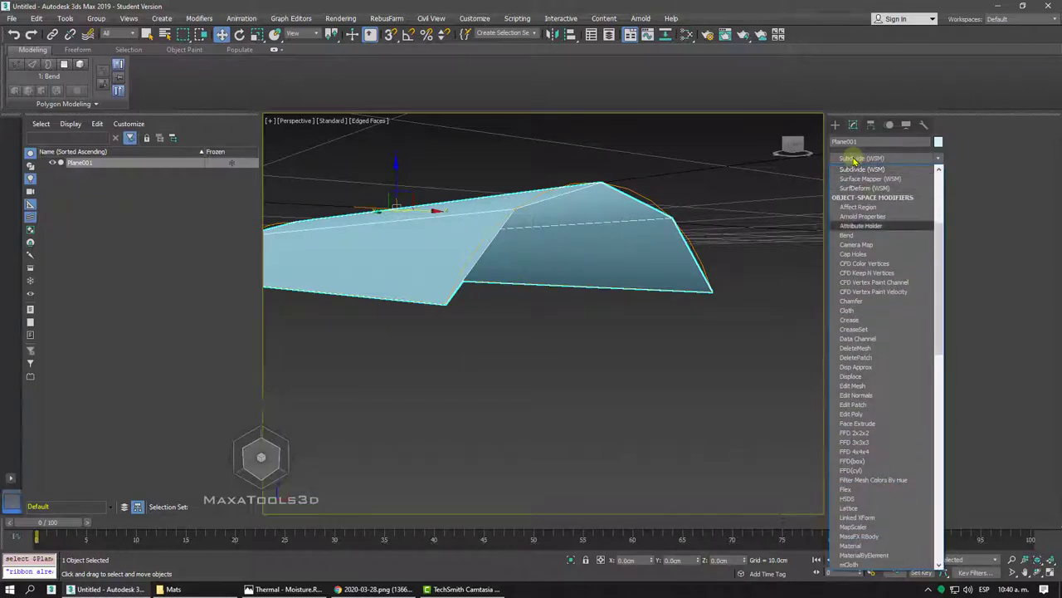
scroll(854, 161, "down", 1)
scroll(857, 174, "down", 1)
scroll(859, 195, "down", 20)
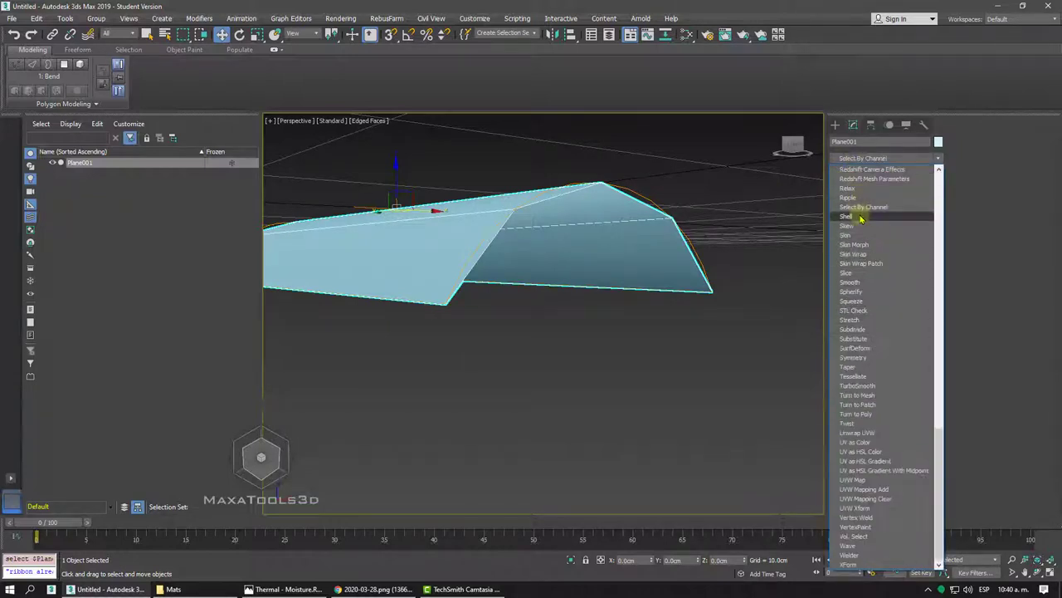
left_click(860, 217)
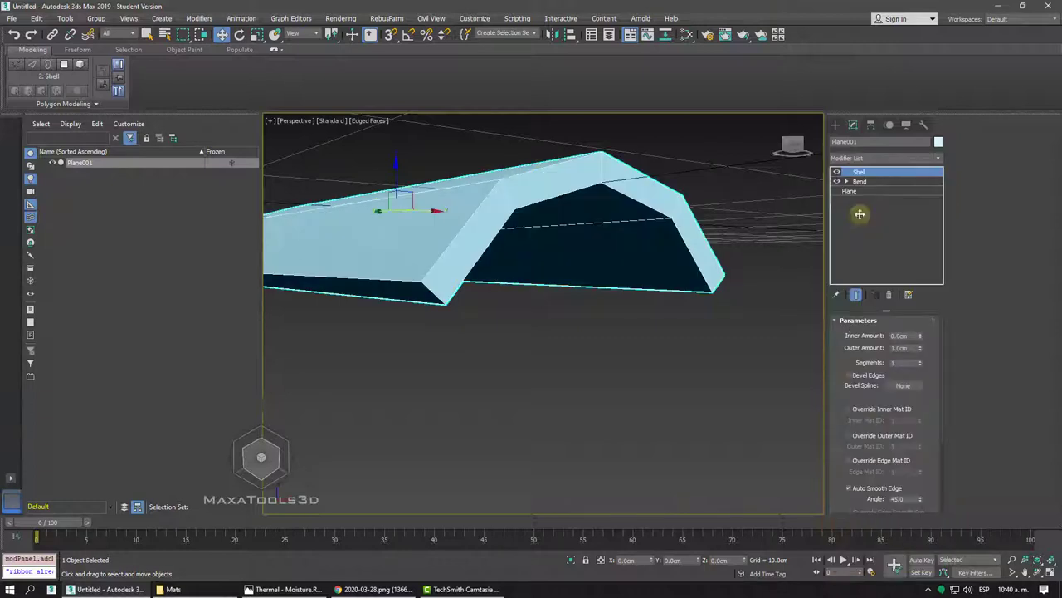
Set the shell's inner amount to 0.2cm and outer amount to 0.0cm.
left_click_drag(915, 362, 905, 389)
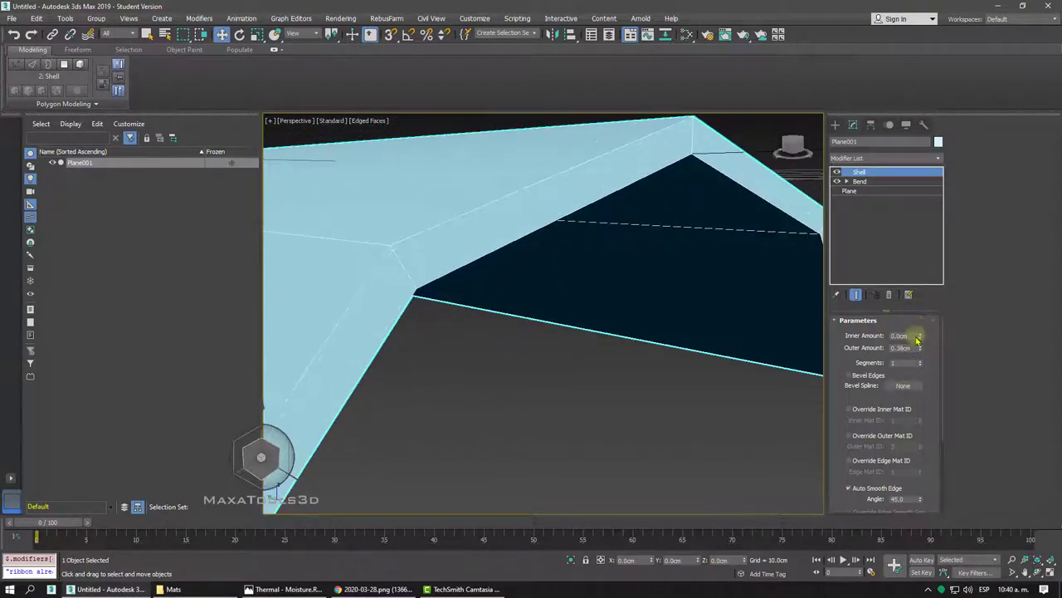
right_click(919, 350)
left_click_drag(921, 336, 913, 323)
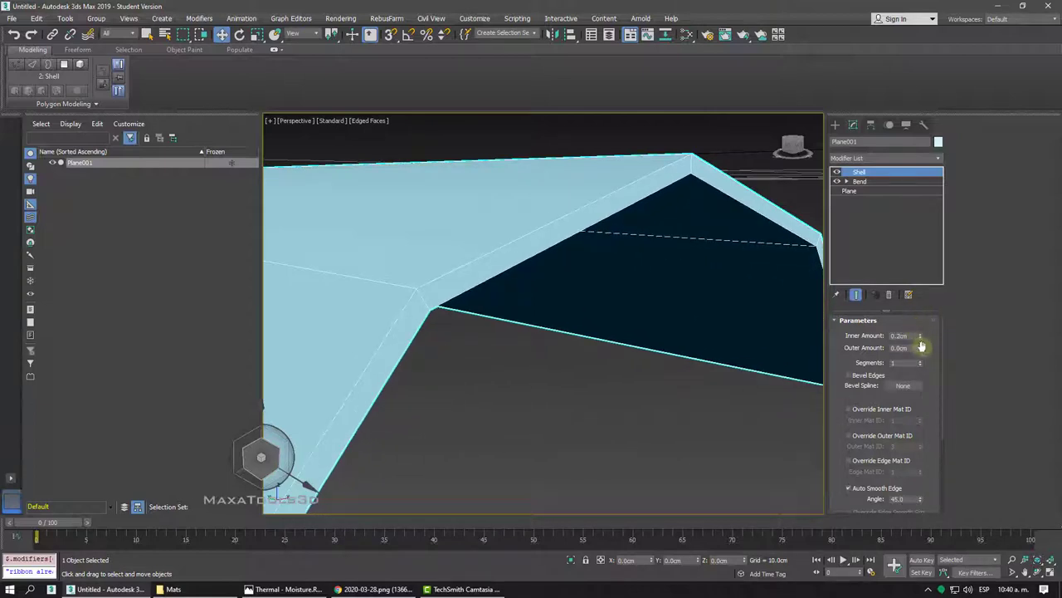
left_click_drag(921, 340, 920, 337)
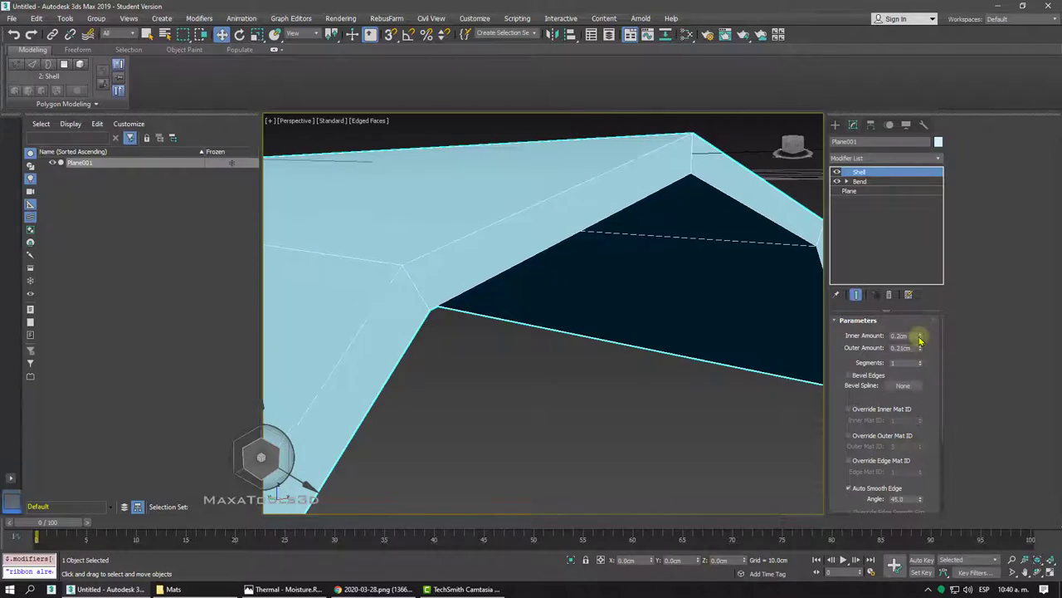
right_click(919, 347)
key("z")
middle_click_drag(693, 280, 556, 246, "alt")
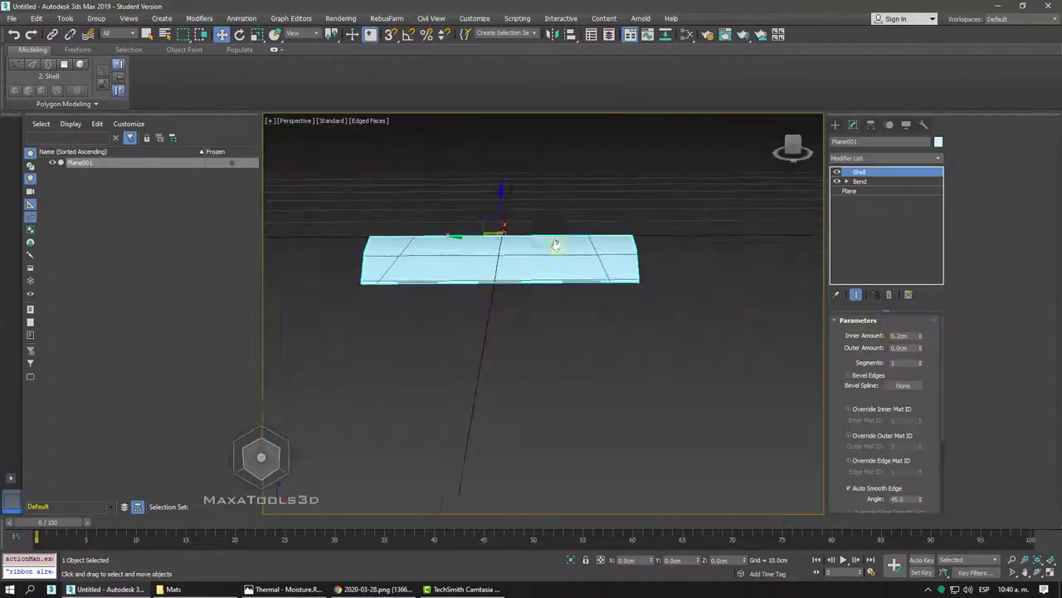
In Left view, start a Shift-drag clone of the tile but cancel it, keeping only the original.
key("l")
scroll(556, 246, "up", 4)
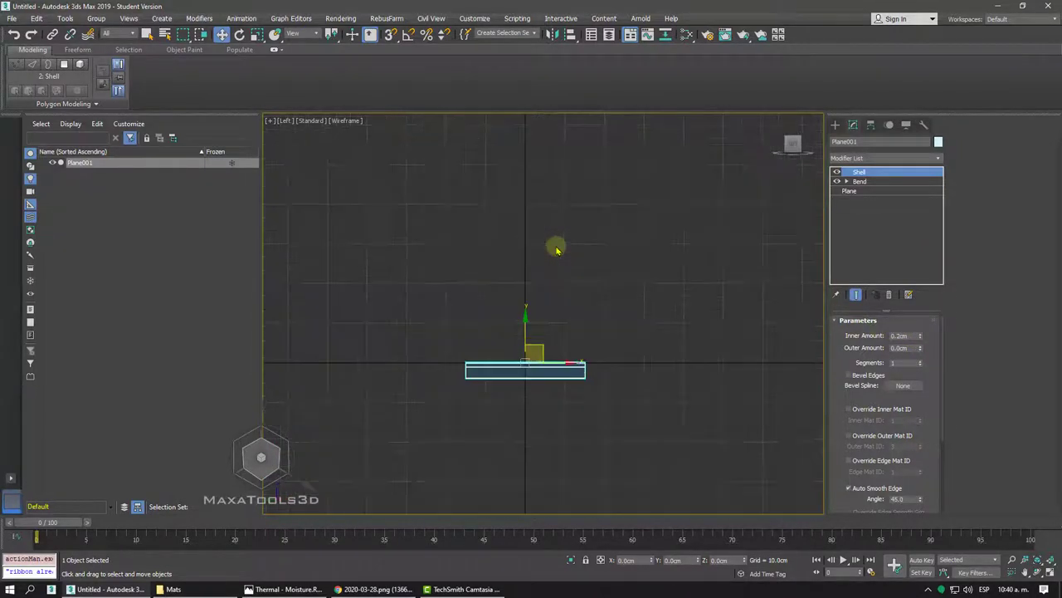
scroll(556, 249, "up", 2)
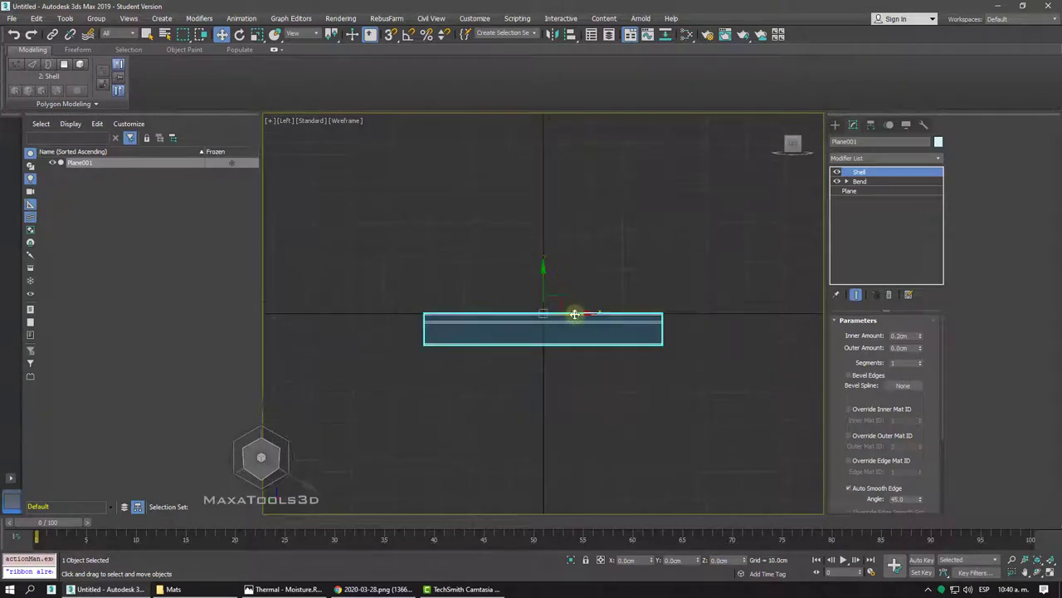
left_click_drag(571, 311, 366, 314, "shift")
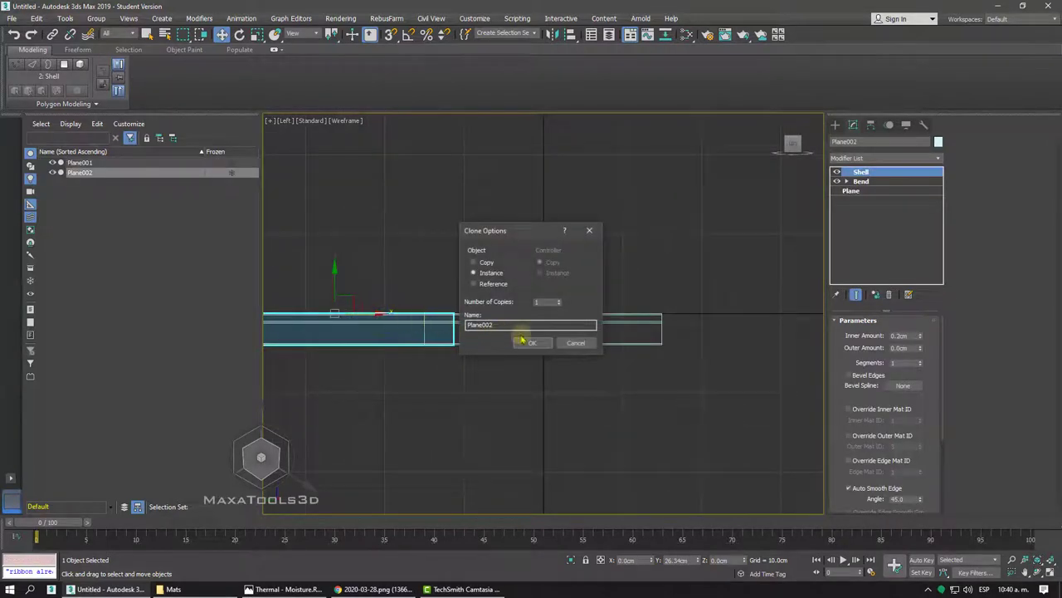
left_click(571, 340)
left_click_drag(601, 222, 555, 354)
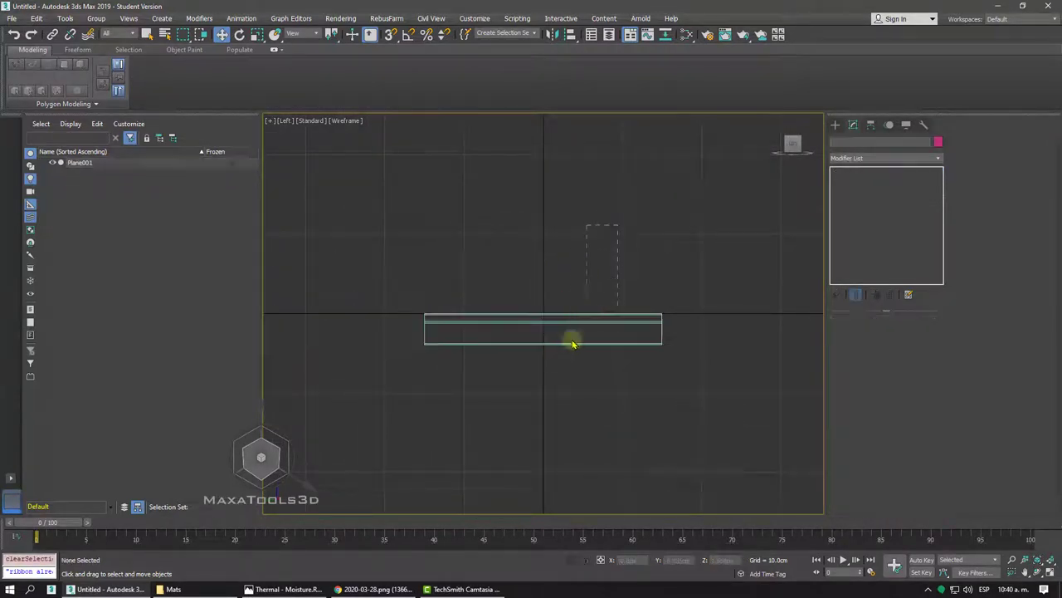
middle_click_drag(556, 362, 735, 254)
Return to Perspective, orbit to view the tile from above, and bring up Chrome's reference images.
key("p")
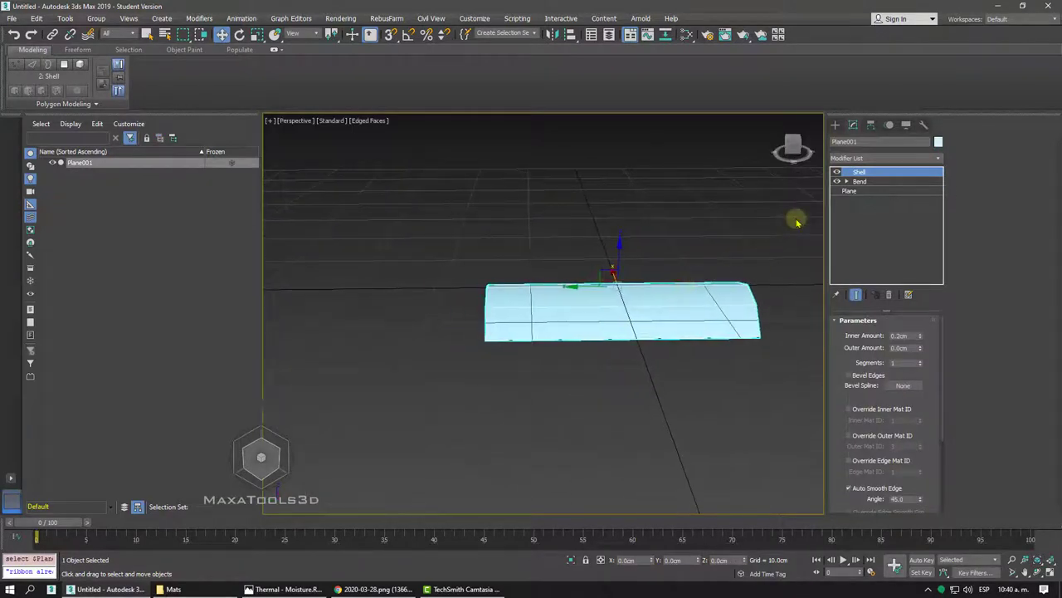
middle_click_drag(796, 221, 796, 221, "alt")
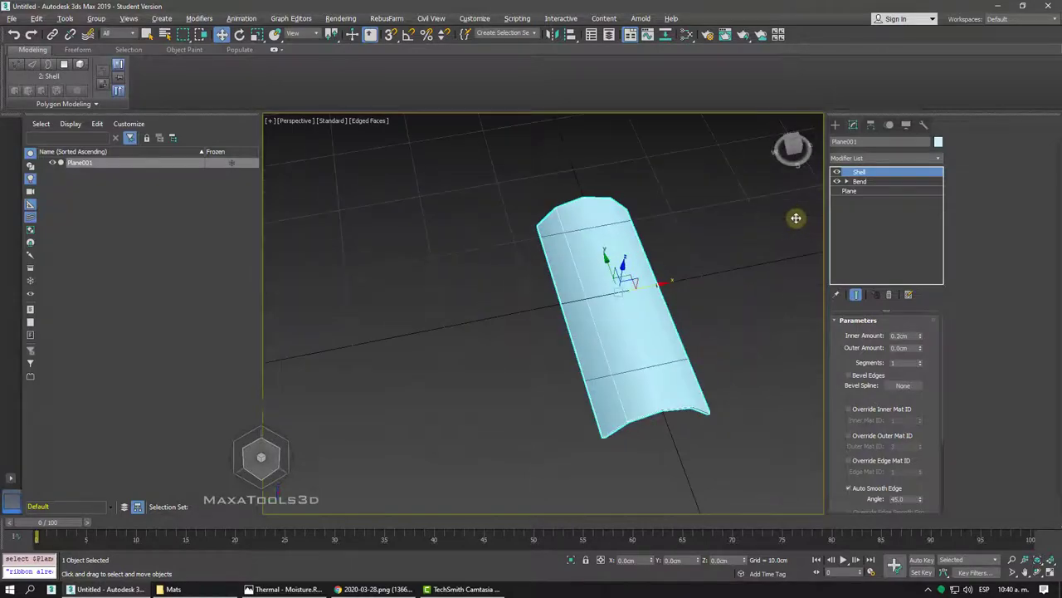
left_click(370, 590)
Preview the curved terracotta tile and tiled-roof photos in the TEJA results, then minimize Chrome.
left_click(357, 9)
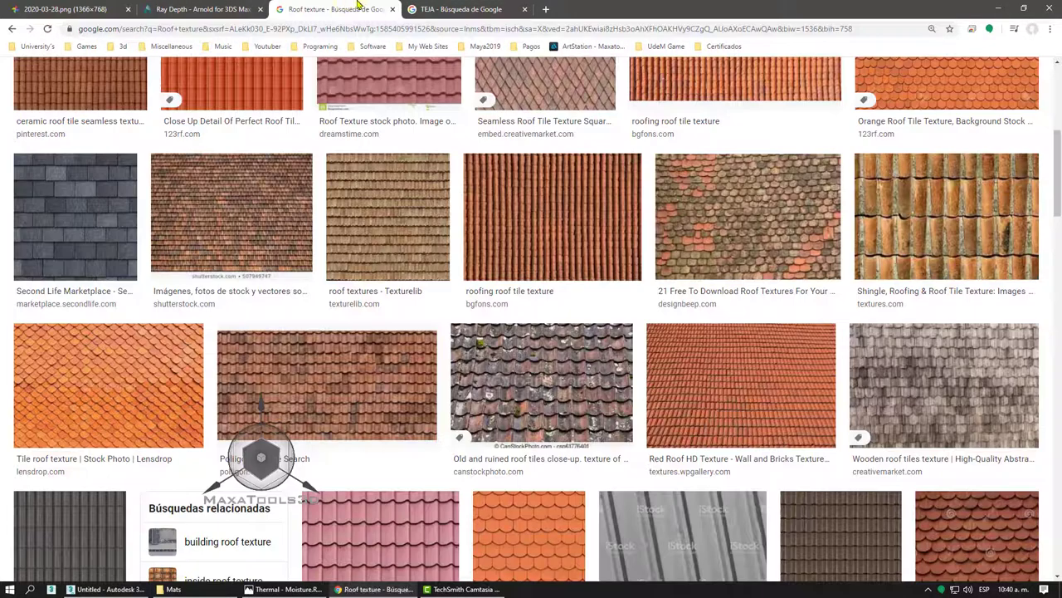
left_click(498, 9)
left_click(588, 308)
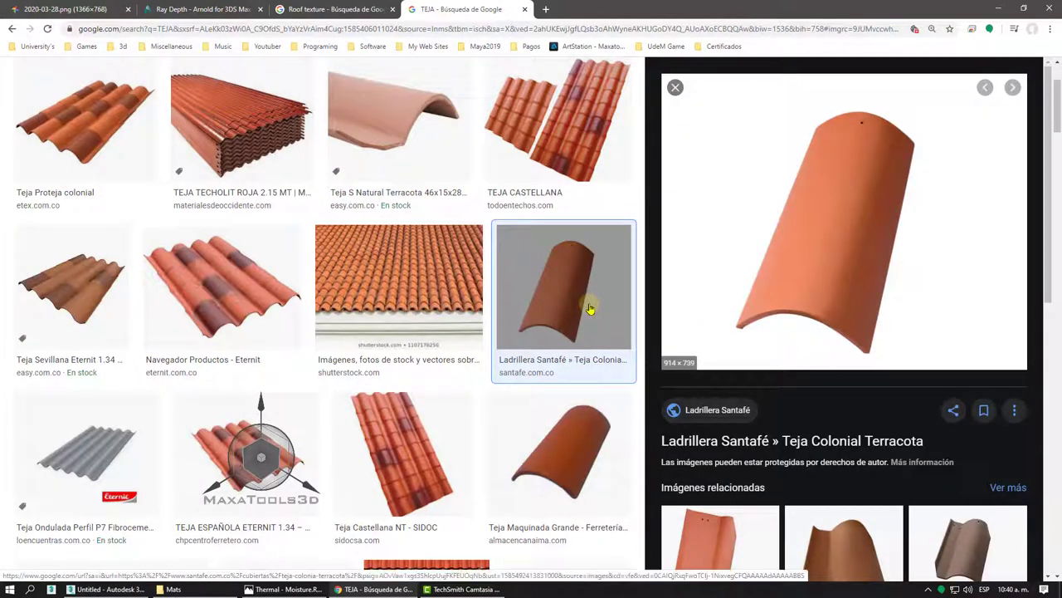
left_click(428, 286)
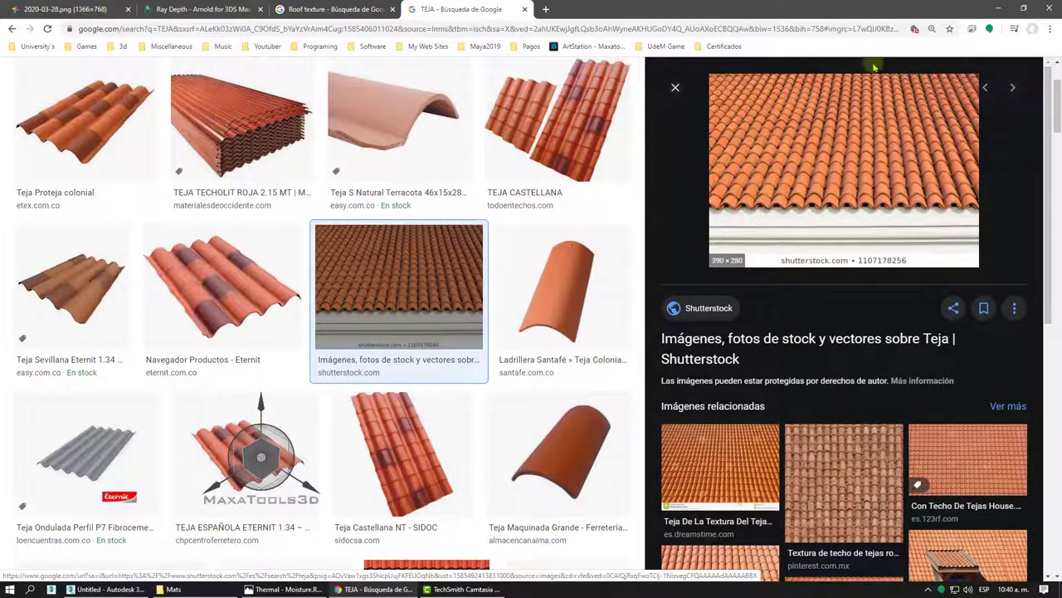
left_click(999, 5)
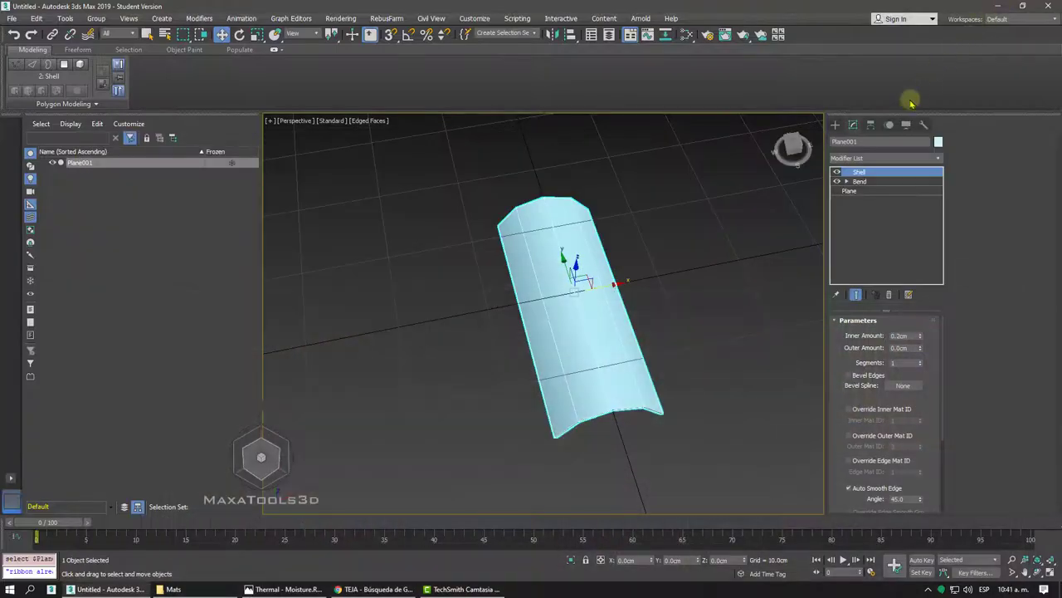
Add an FFD 2x2x2 modifier to the tile from the Free Form Deformers menu.
left_click(858, 158)
left_click(857, 159)
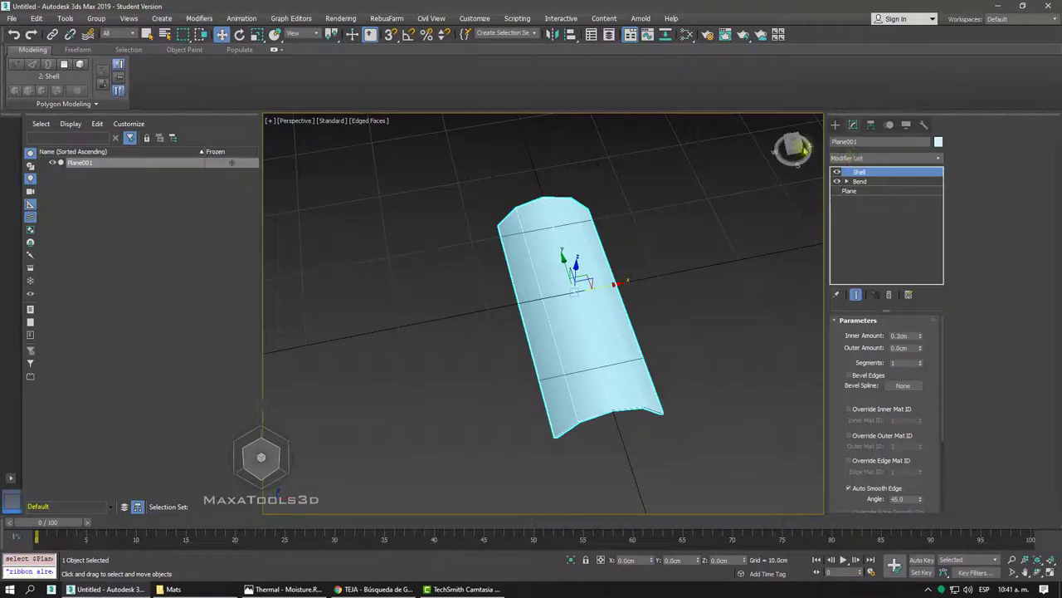
left_click(199, 19)
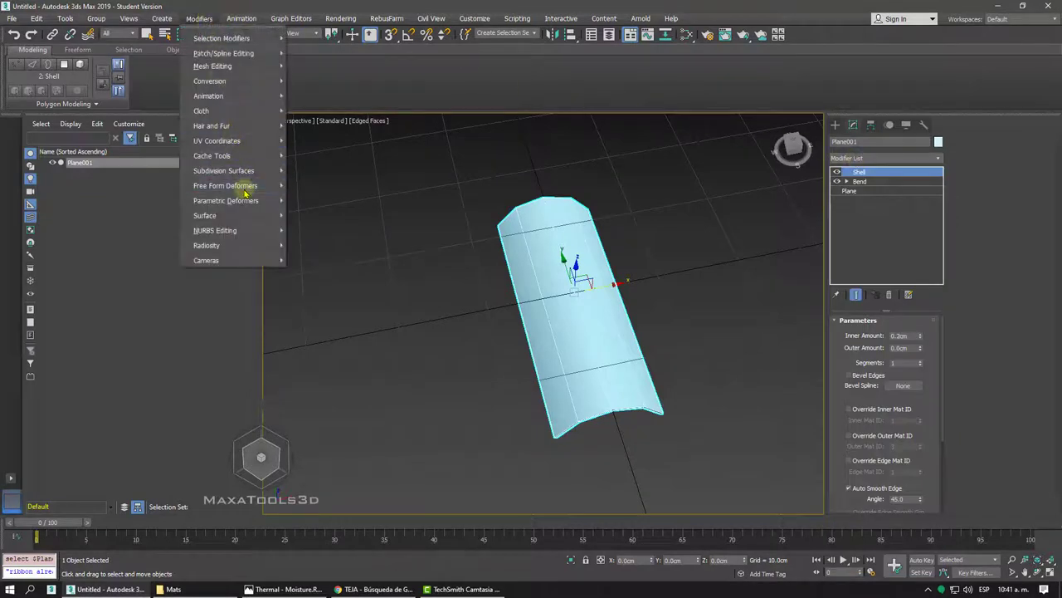
mouse_move(225, 185)
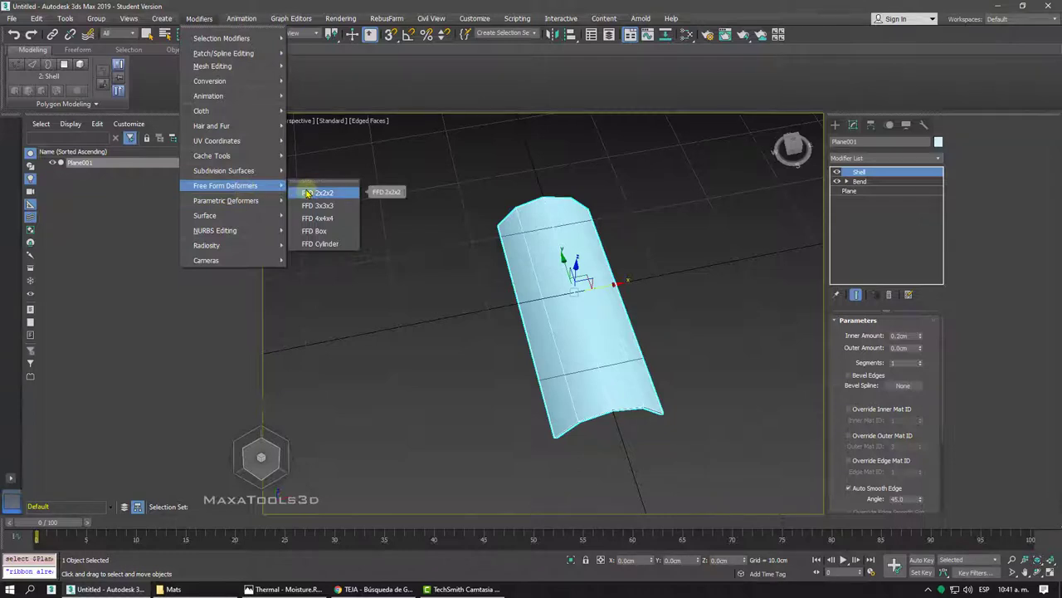
left_click(307, 192)
Orbit in close on the tile's end and enter the FFD's Control Points sub-level.
middle_click_drag(305, 189, 318, 191, "alt")
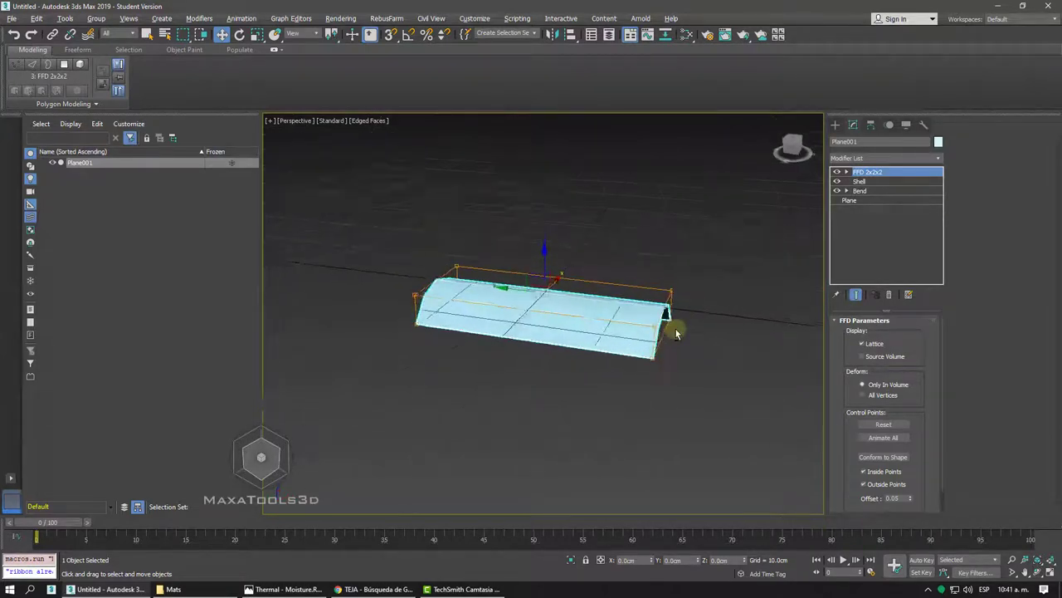
middle_click_drag(676, 332, 676, 333, "alt")
scroll(675, 333, "up", 3)
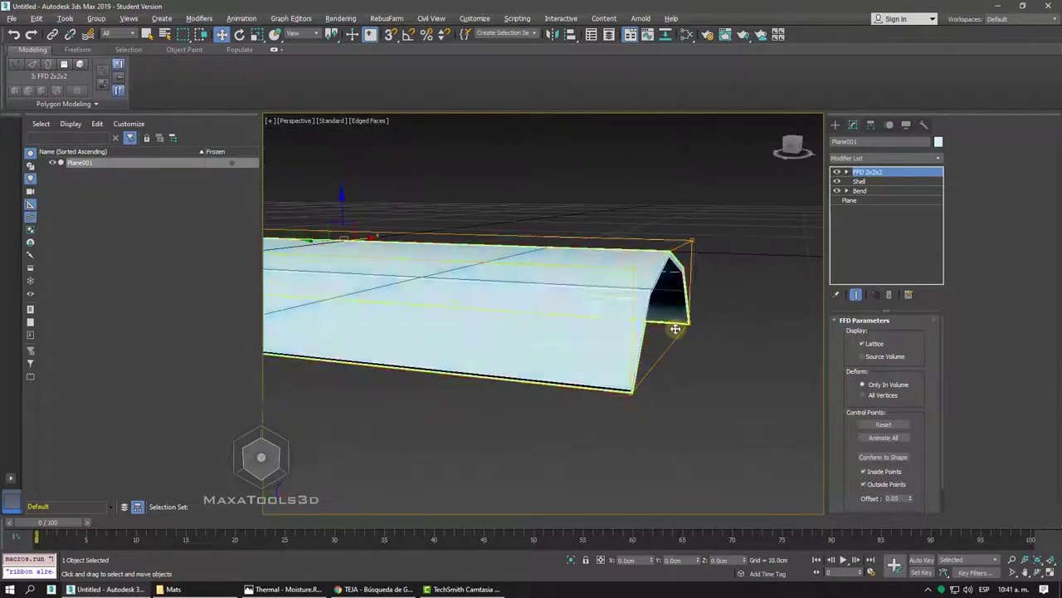
scroll(675, 332, "down", 2)
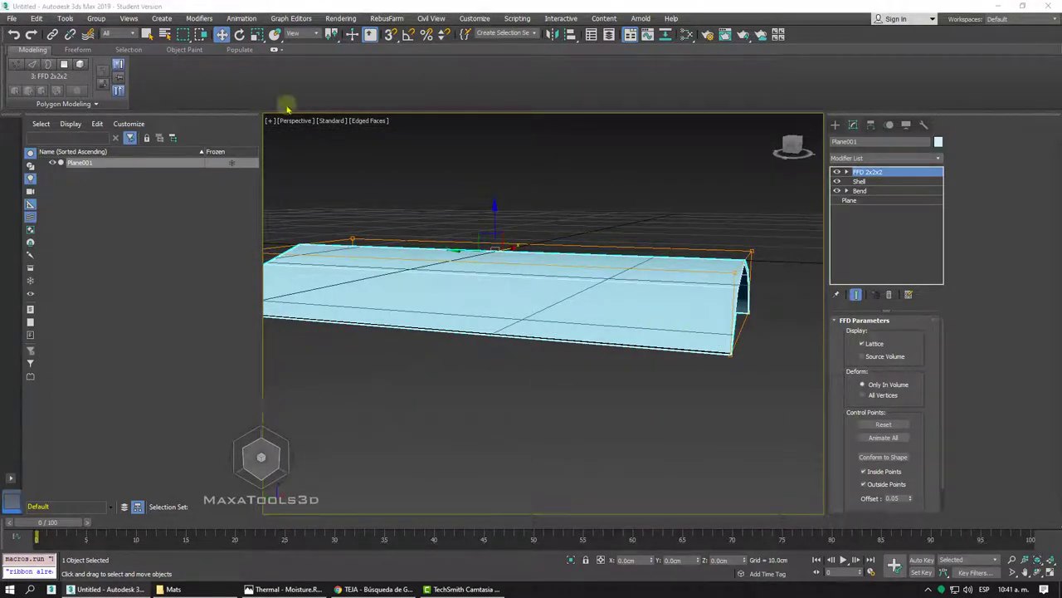
left_click(846, 172)
left_click(855, 181)
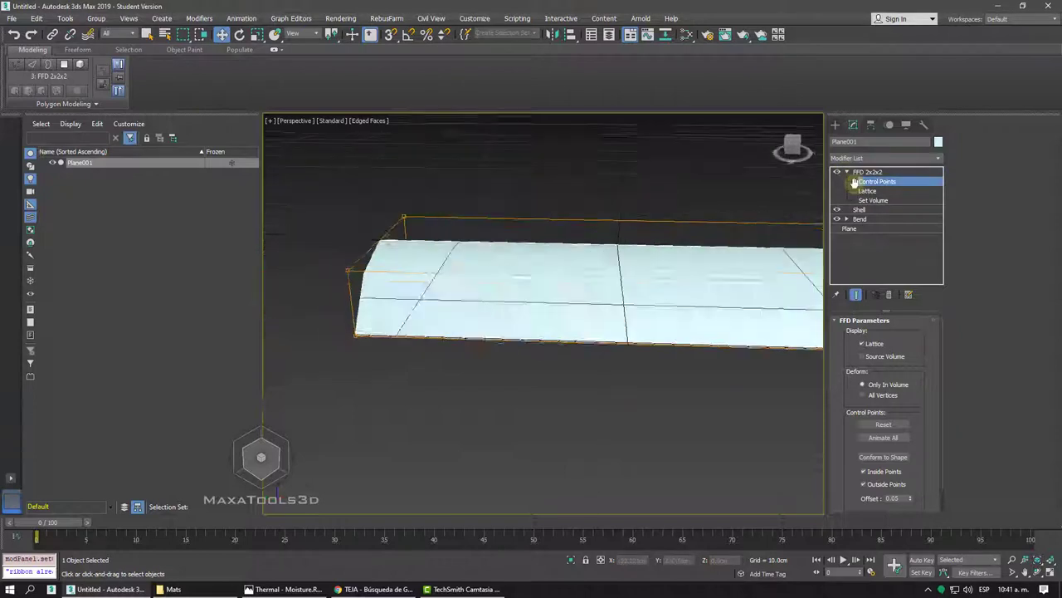
Select the tile's end control points, move them, and scale the end to 89% width.
scroll(467, 197, "down", 2)
scroll(379, 197, "down", 2)
left_click_drag(379, 196, 508, 375)
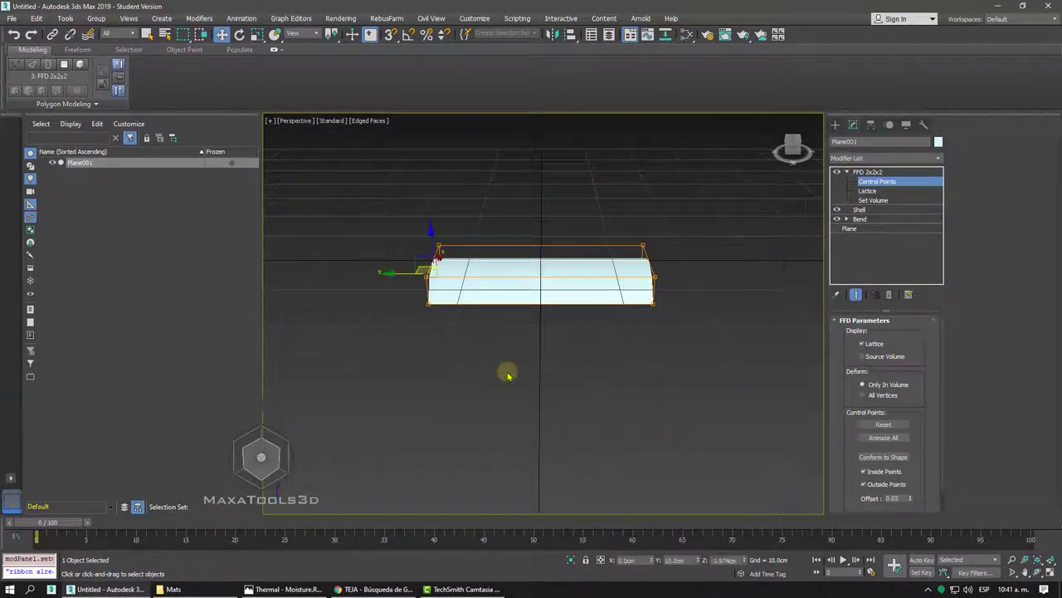
scroll(498, 357, "up", 3)
scroll(441, 233, "up", 2)
scroll(442, 224, "up", 1)
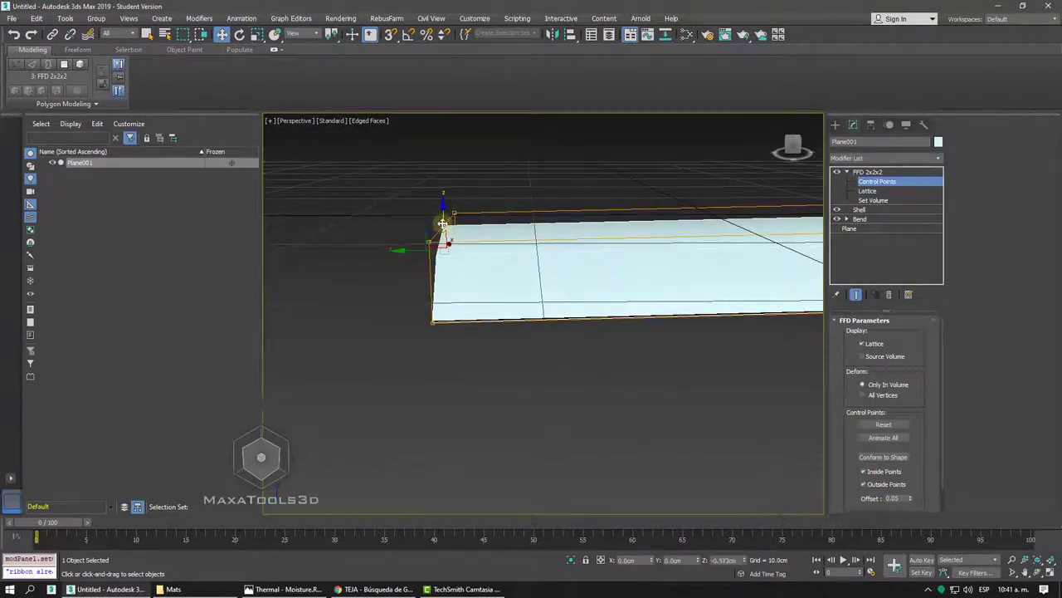
mouse_move(443, 224)
left_mouse_down()
mouse_move(427, 208)
mouse_move(428, 222)
left_mouse_up()
middle_click_drag(428, 222, 385, 171, "alt")
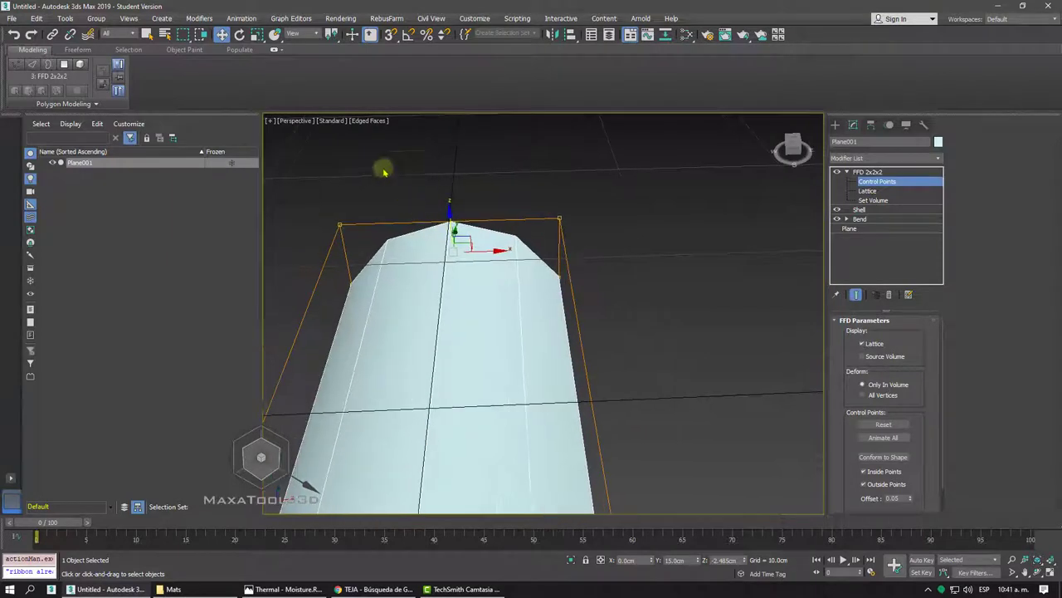
left_click(257, 34)
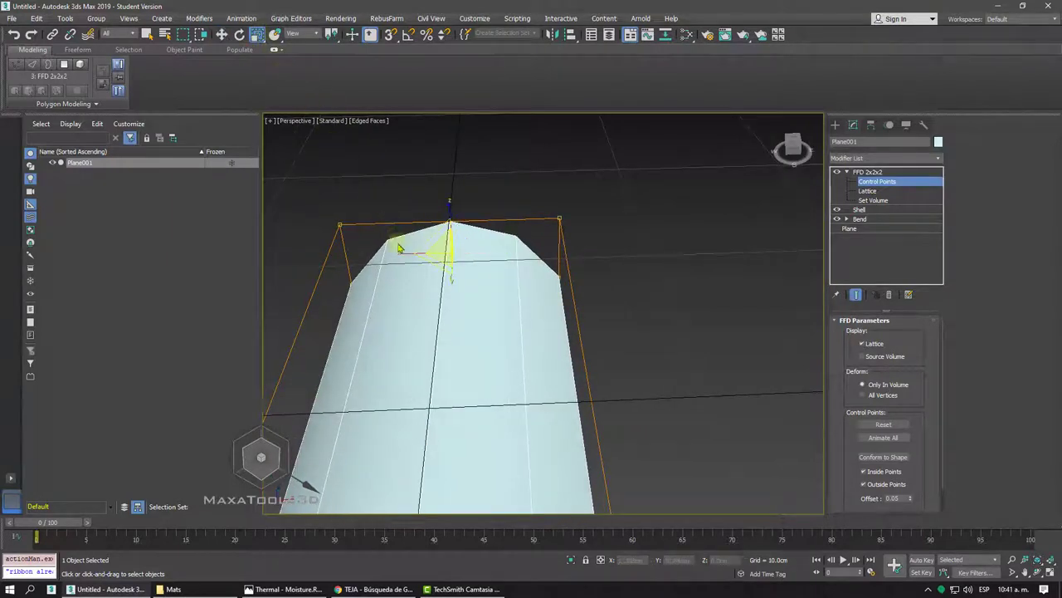
left_click_drag(403, 252, 410, 253)
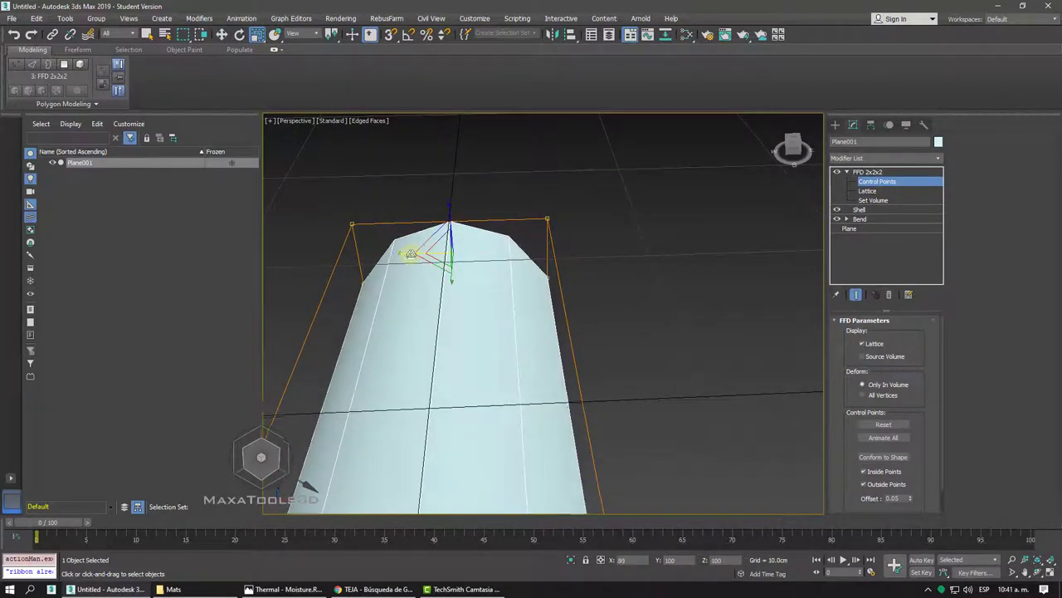
Reframe the view, reselect the end control points, and exit control point editing.
key("shift+z")
key("shift+z")
key("shift+z")
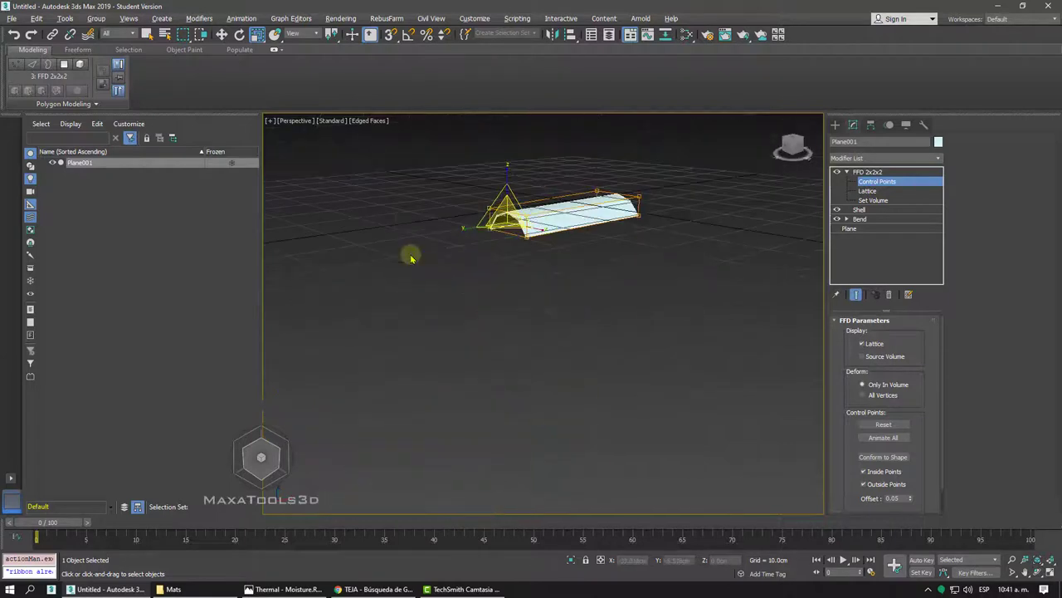
key("shift+z")
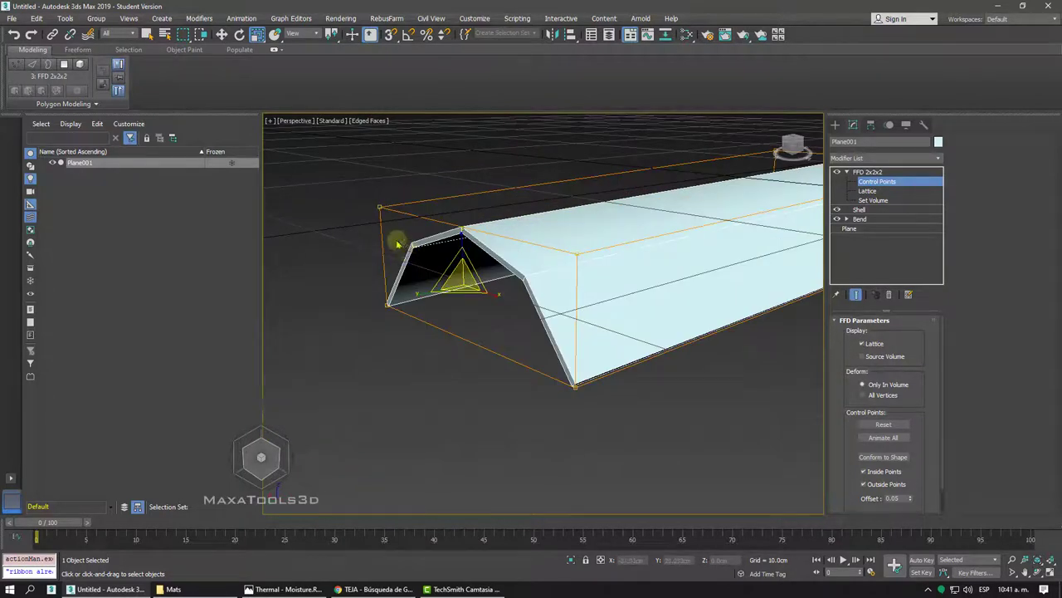
left_click_drag(322, 162, 636, 430)
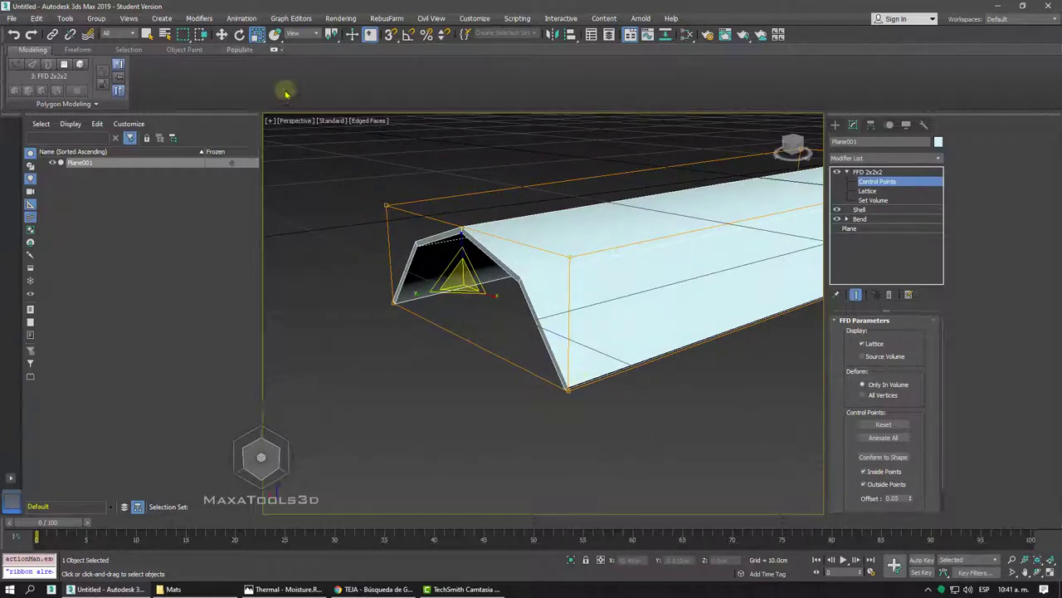
left_click(222, 34)
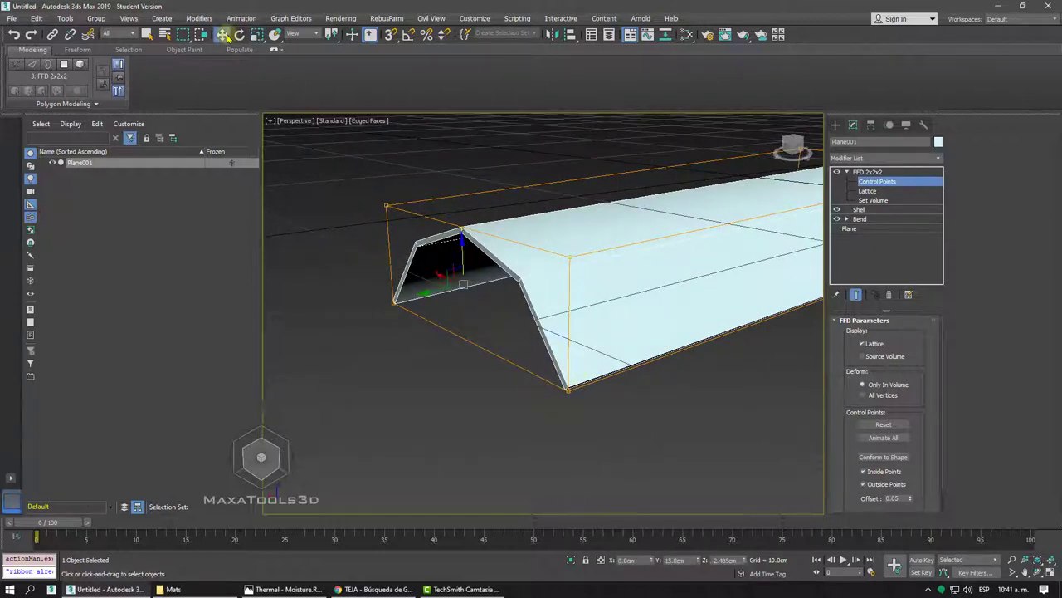
left_click(258, 35)
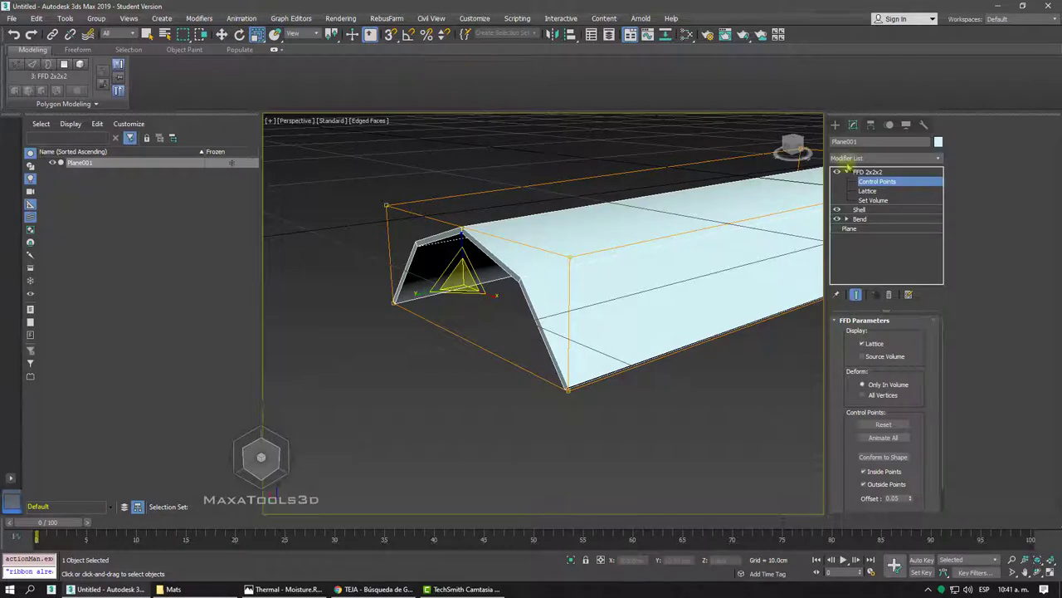
left_click(872, 171)
Toggle the FFD 2x2x2 modifier off and on to compare shapes, leaving it enabled.
left_click(837, 172)
left_click(837, 172)
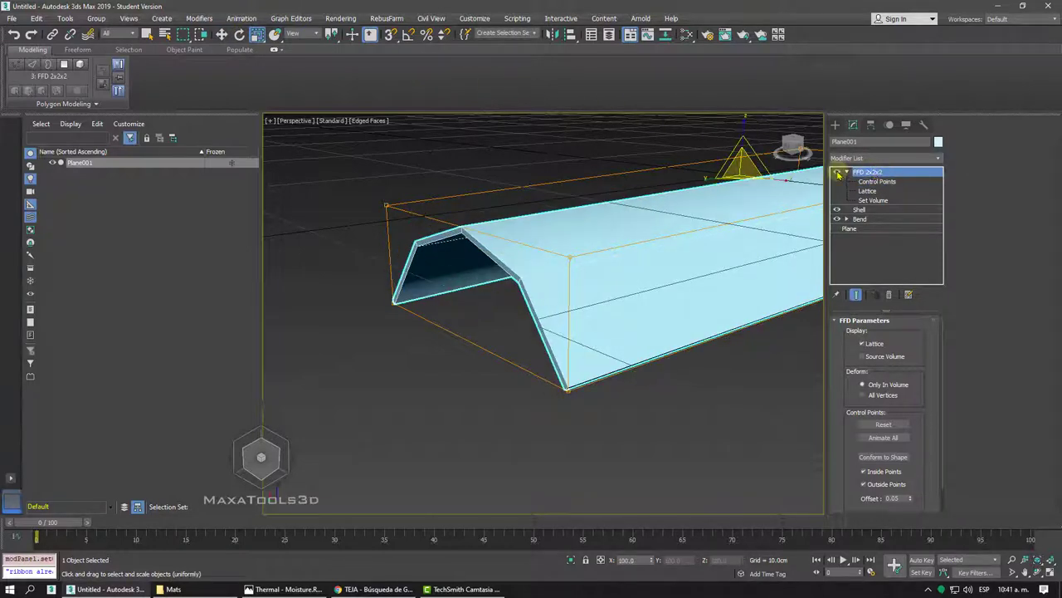
left_click(837, 172)
left_click(837, 172)
left_click(838, 171)
left_click(838, 172)
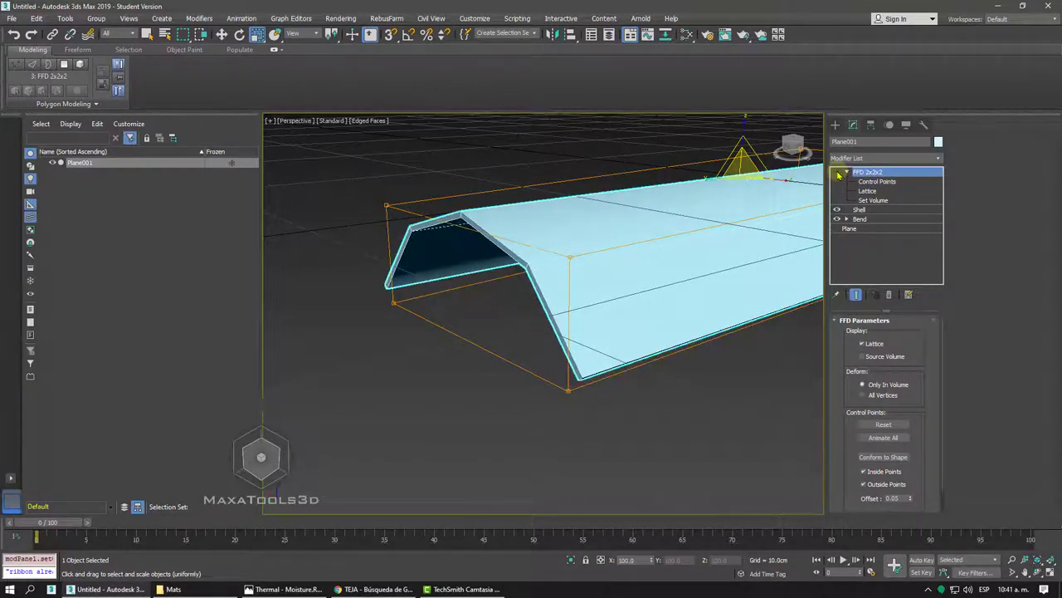
left_click(838, 172)
left_click(837, 172)
left_click(838, 172)
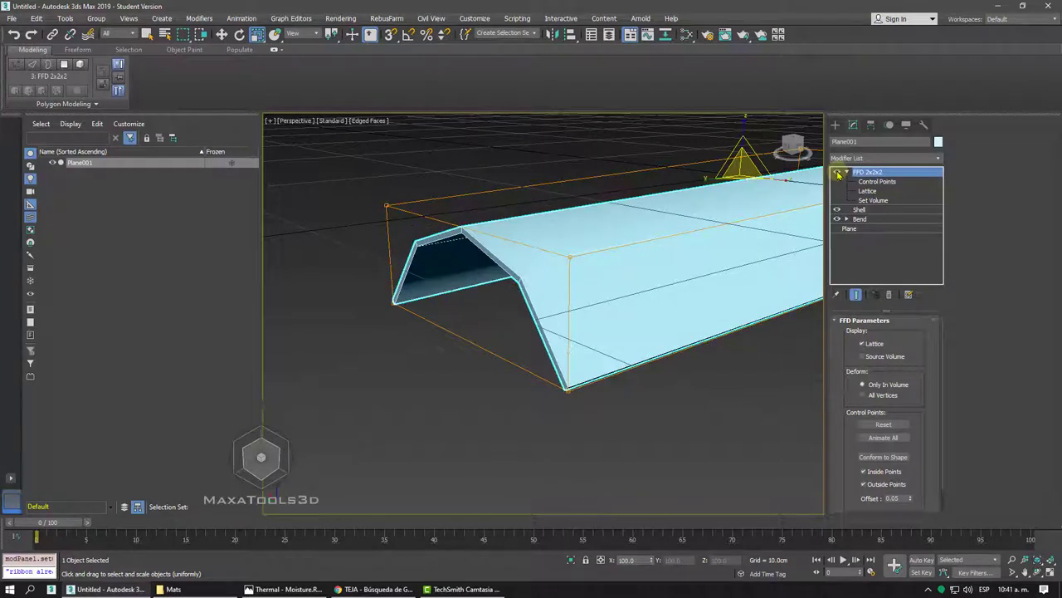
left_click(838, 172)
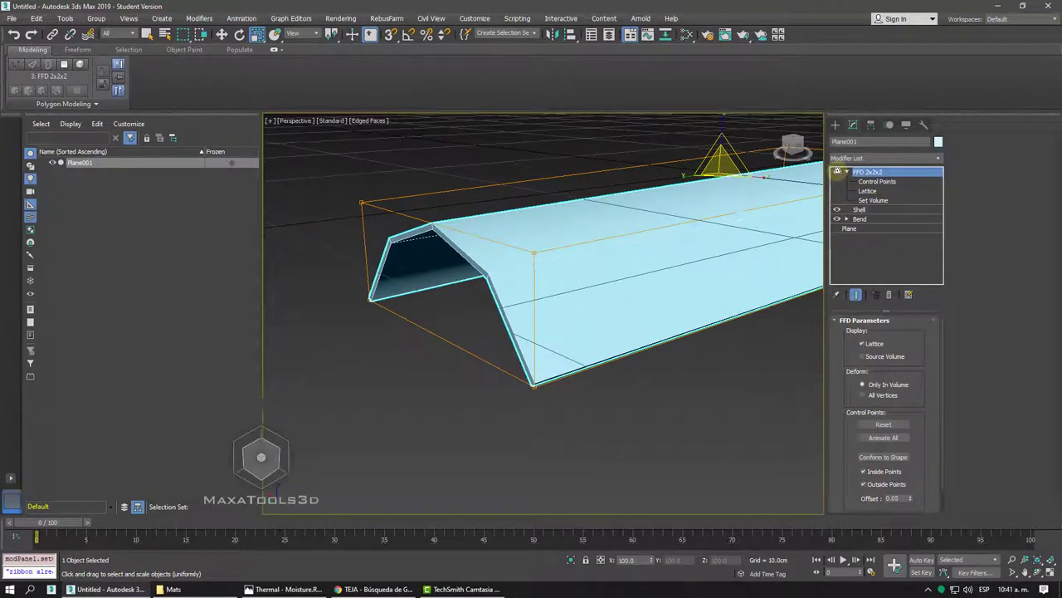
Rename Plane001 to Teja_01.
left_click(872, 142)
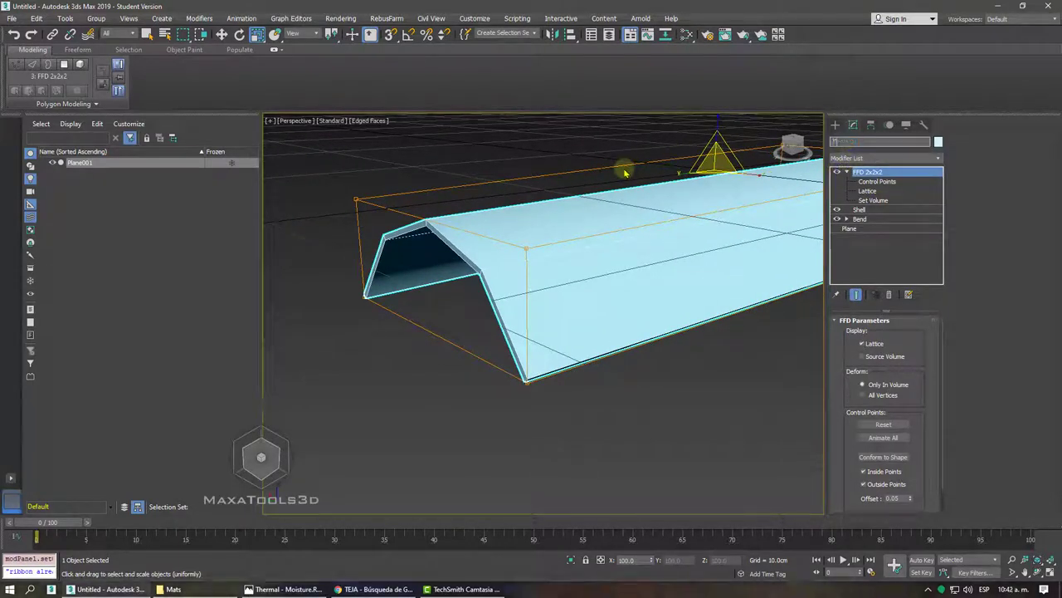
type("Teja_")
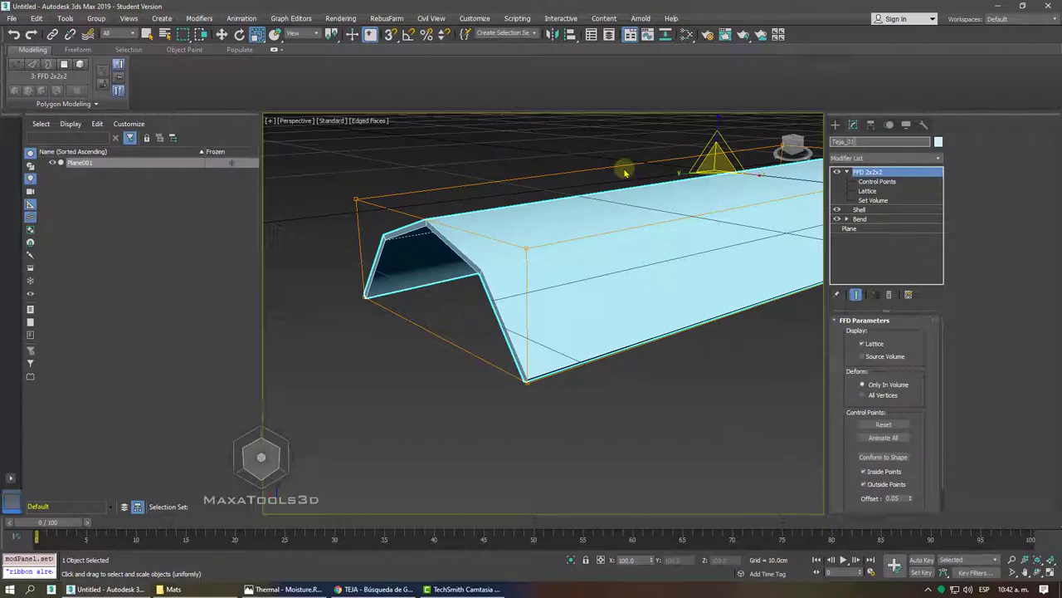
key("Return")
In Left view, Shift-move the tile to create 15 instanced copies, Teja_002 through Teja_016.
key("l")
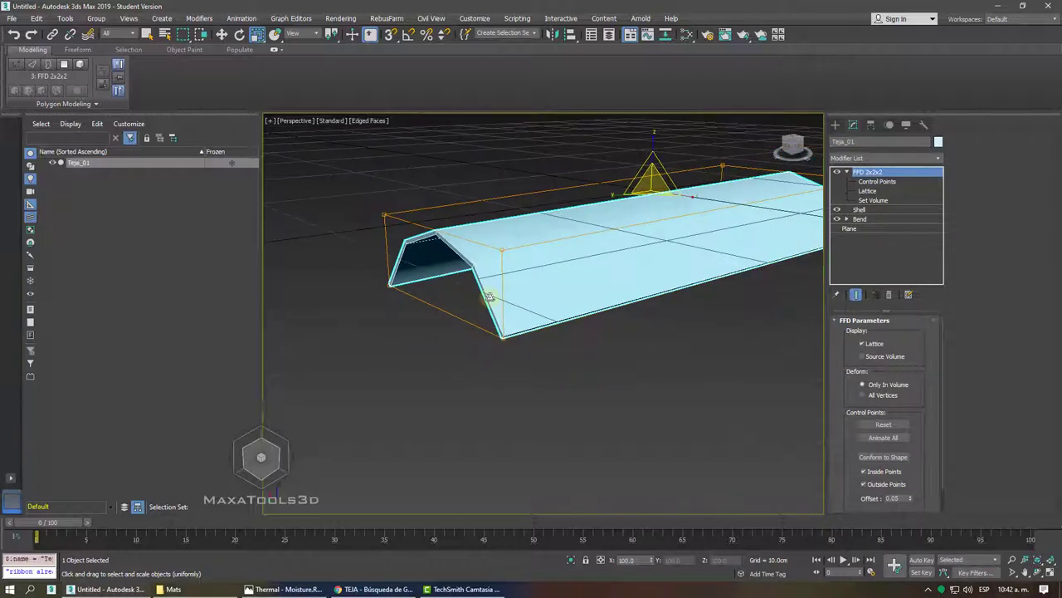
right_click(614, 206)
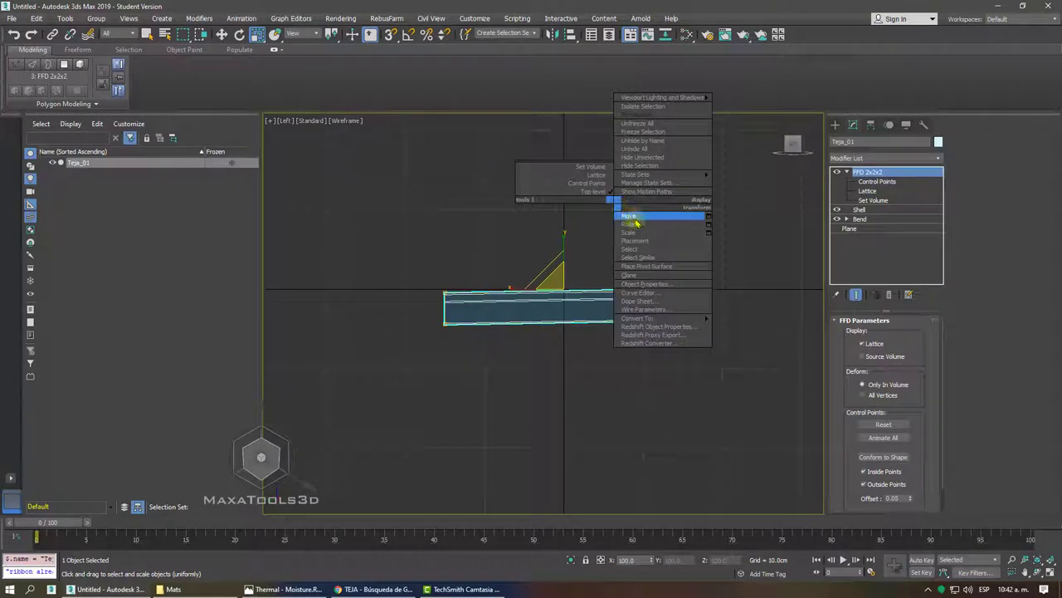
left_click(631, 217)
left_click(631, 224)
scroll(630, 222, "up", 1)
scroll(629, 221, "up", 1)
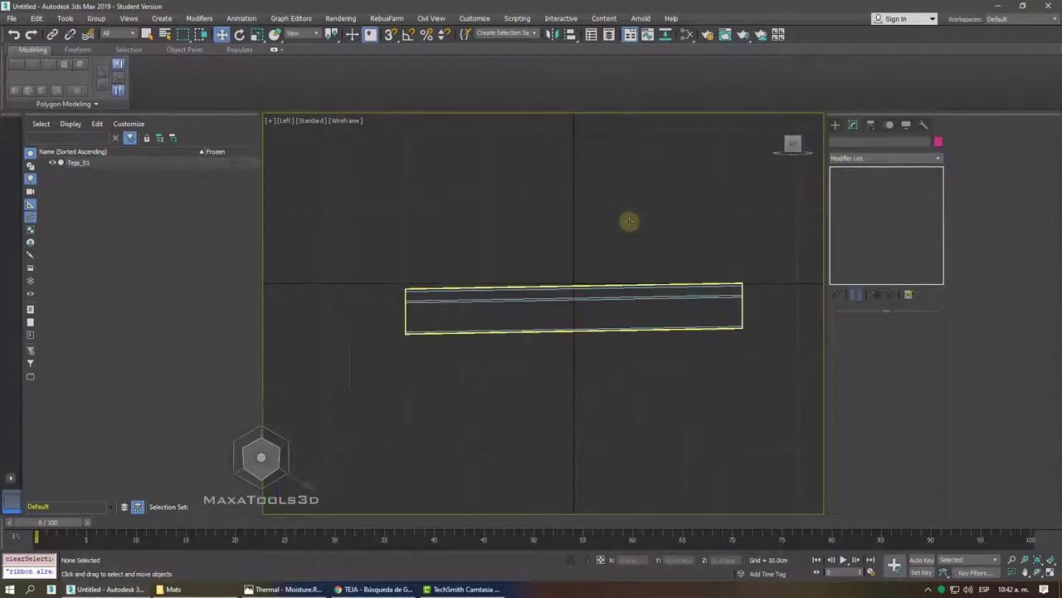
left_click(597, 302)
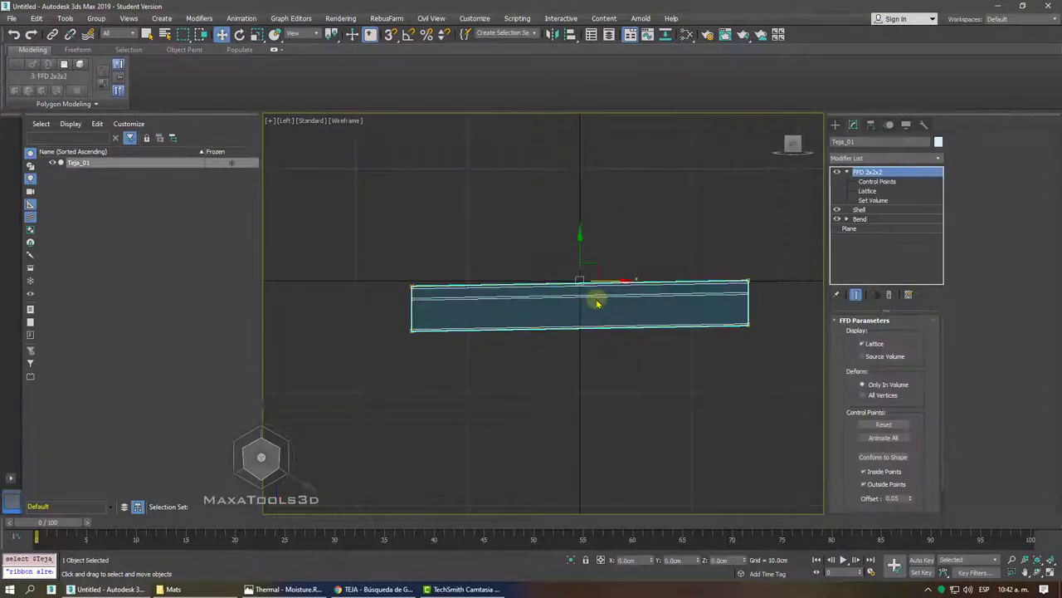
mouse_move(624, 282)
left_mouse_down()
mouse_move(307, 295)
mouse_move(361, 298)
left_mouse_up()
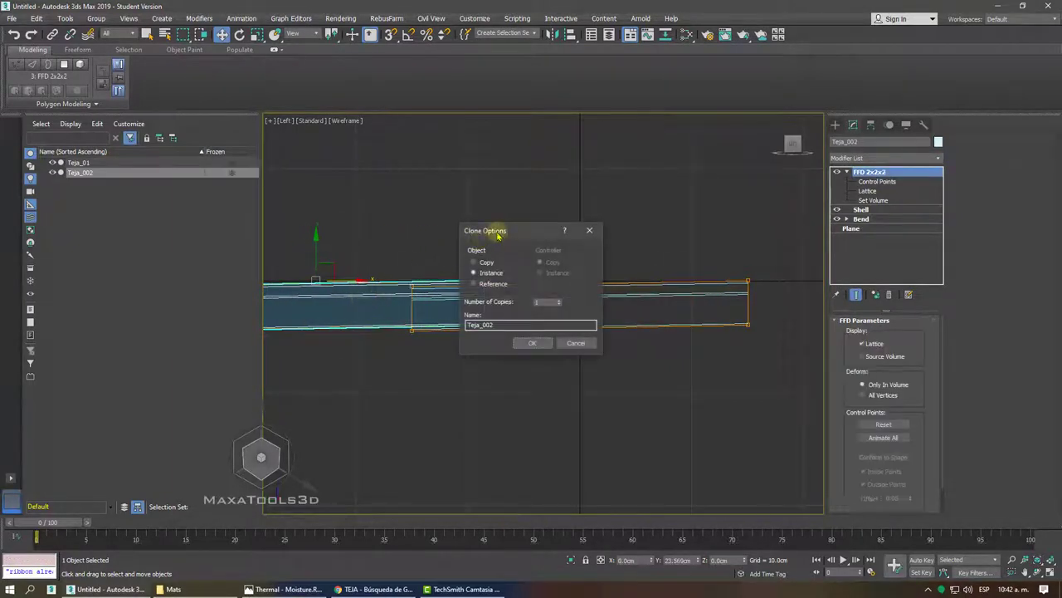
left_click_drag(498, 237, 562, 206)
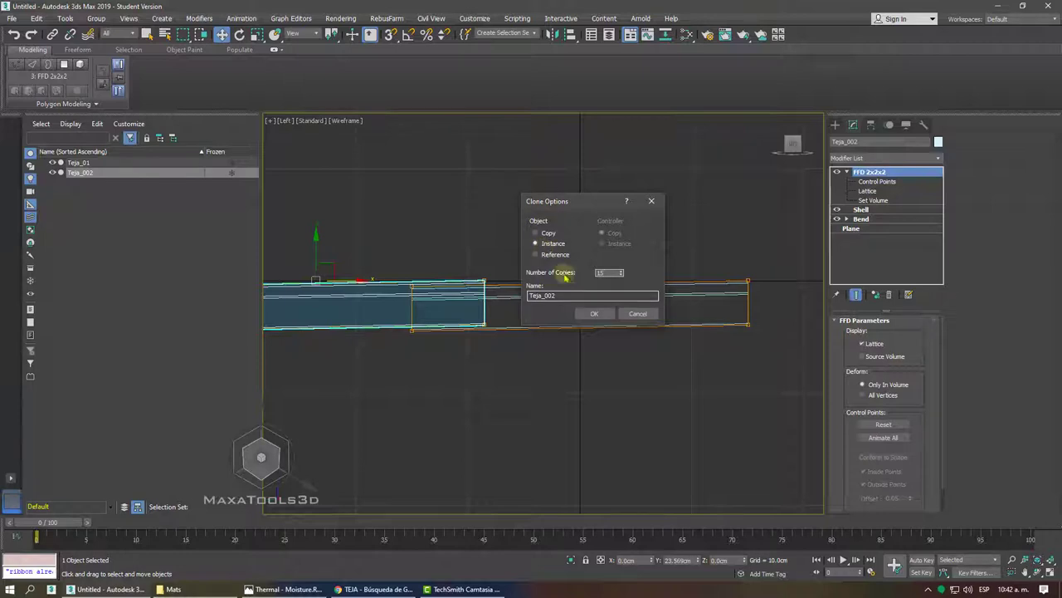
left_click(595, 314)
scroll(599, 309, "down", 3)
scroll(581, 309, "down", 3)
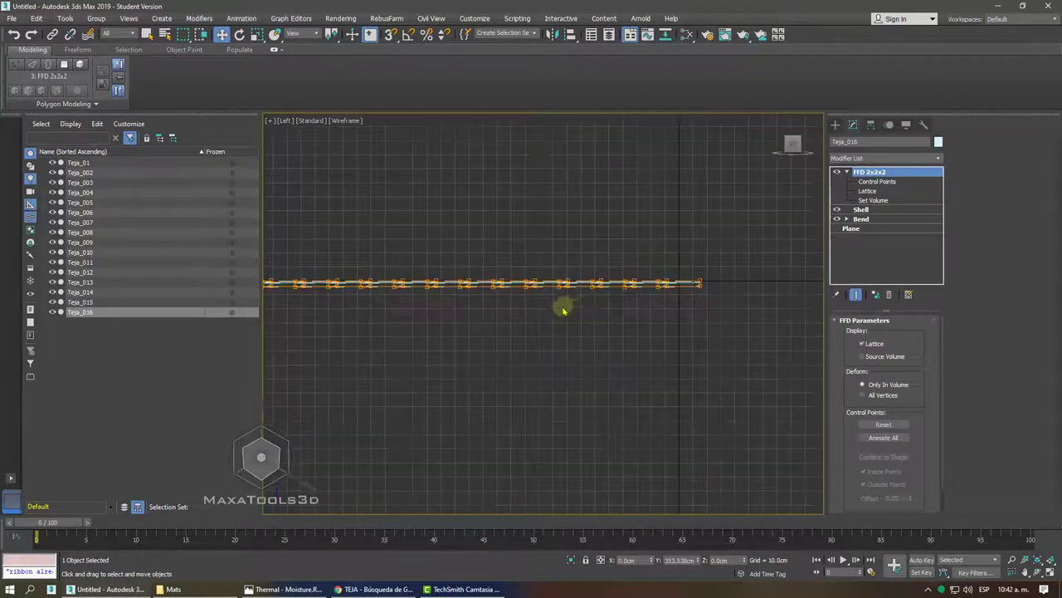
In Perspective, hide edged faces with F4, orbit along the row, and marquee-select all 16 tiles.
key("p")
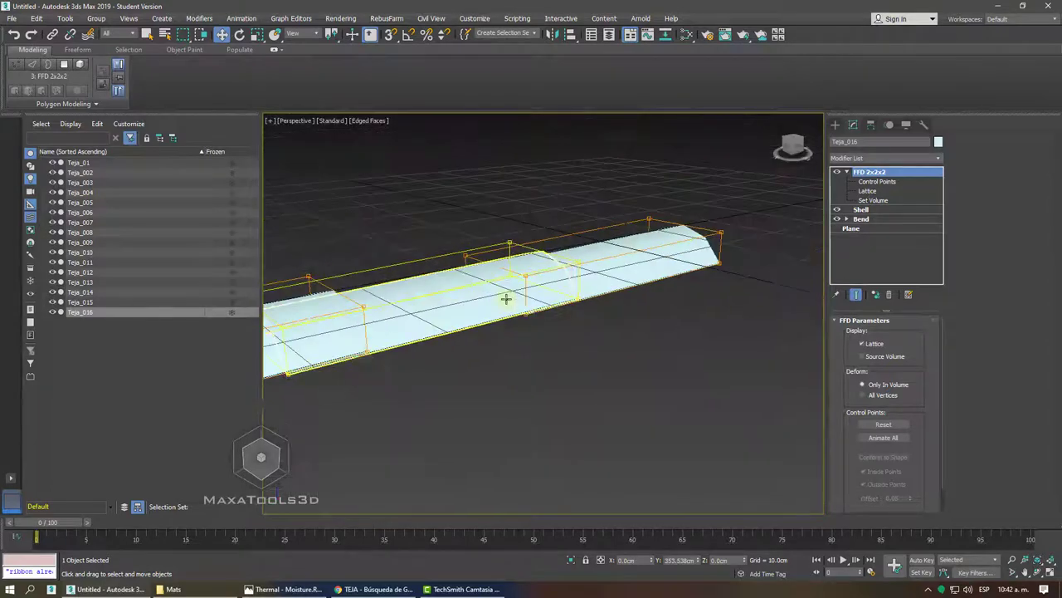
middle_click_drag(506, 299, 705, 375, "alt")
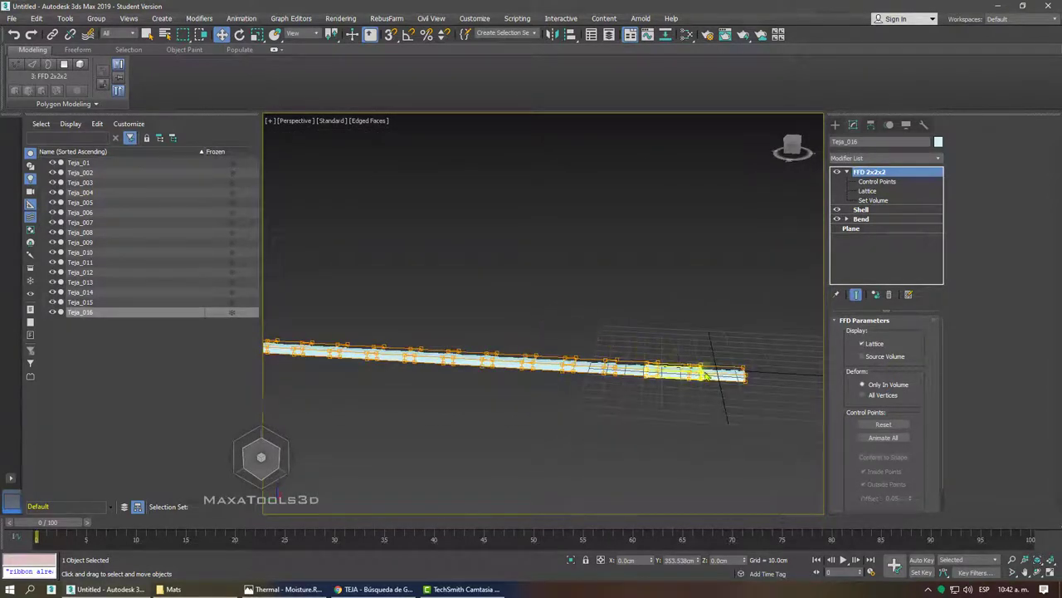
left_click(705, 375)
mouse_move(705, 375)
middle_mouse_down("alt")
mouse_move(730, 380)
mouse_move(712, 335)
middle_mouse_up("alt")
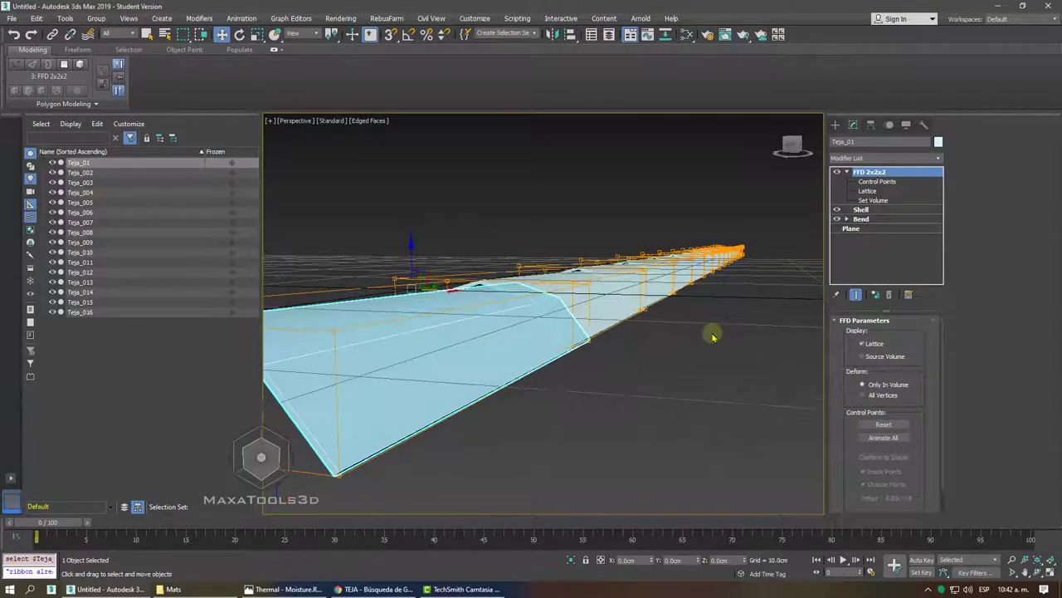
left_click(712, 335)
key("F4")
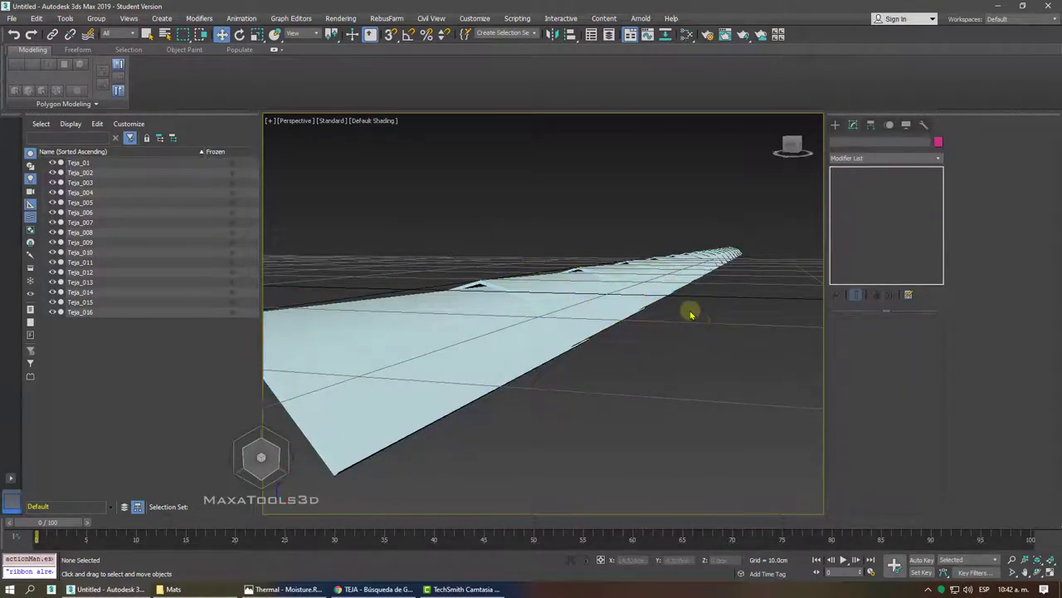
mouse_move(691, 314)
middle_mouse_down("alt")
mouse_move(688, 304)
mouse_move(575, 335)
middle_mouse_up("alt")
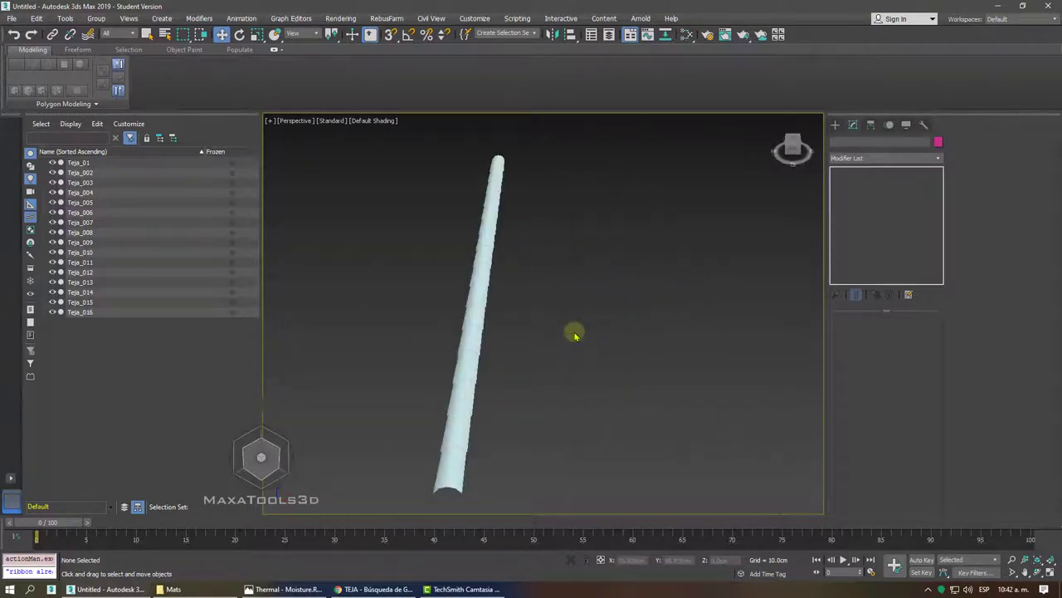
mouse_move(345, 144)
left_mouse_down()
mouse_move(403, 313)
mouse_move(617, 509)
left_mouse_up()
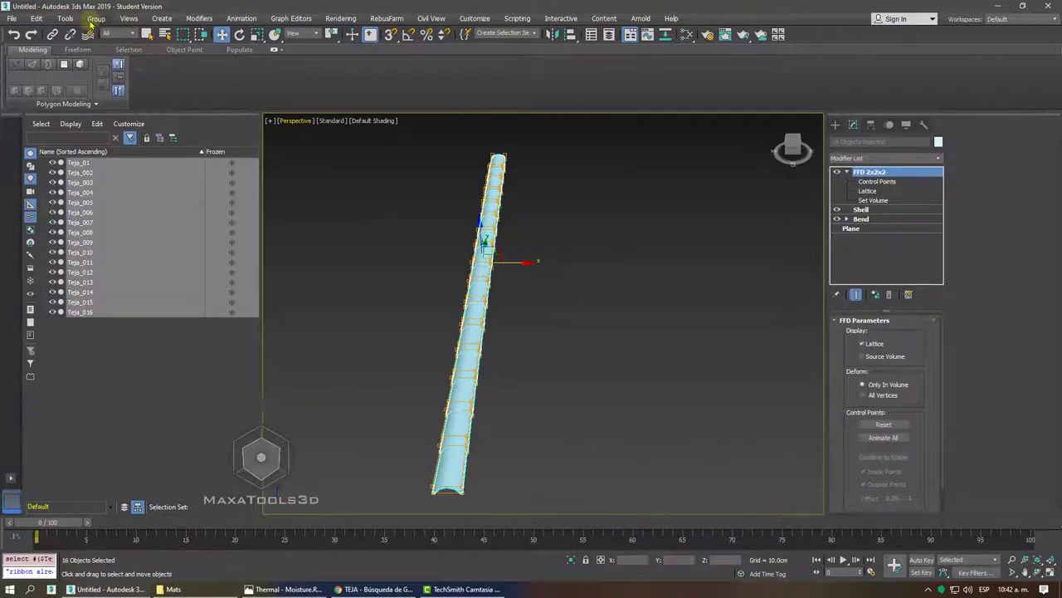
Group the selected tiles under the name Grupo Teja01, then clear the selection.
left_click(93, 20)
left_click(105, 38)
type("Grupo Teja01")
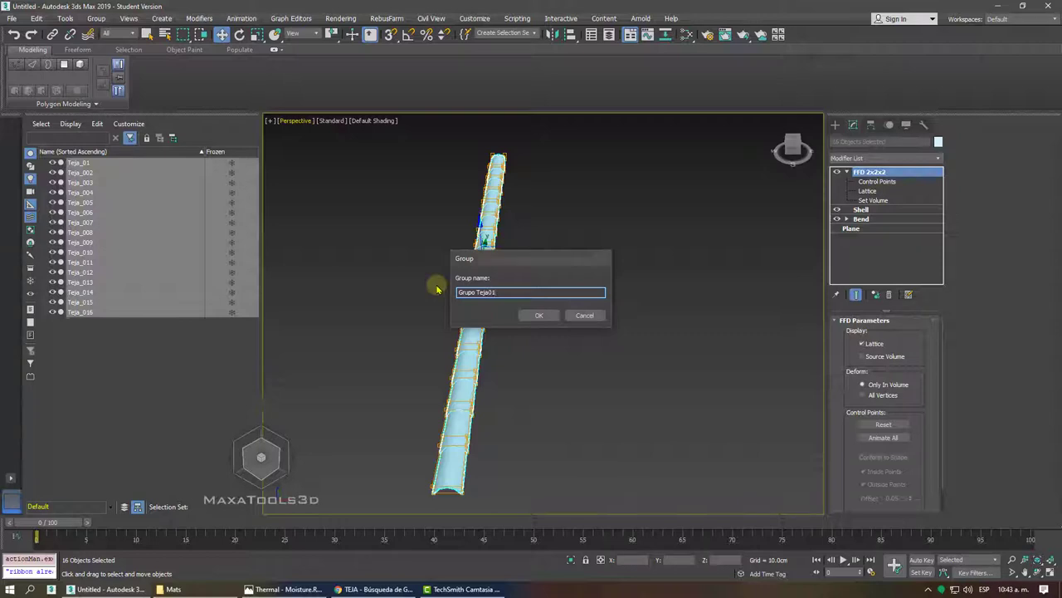
key("Return")
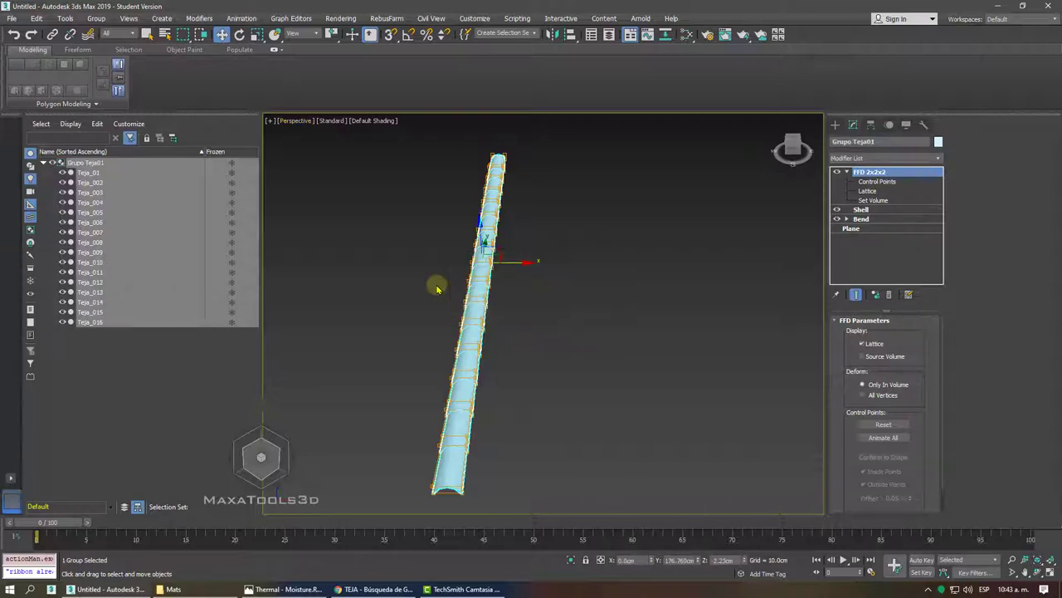
left_click(394, 260)
In Front view, Shift-move the tile group right as an instance, Grupo Teja002, and keep it selected.
key("f")
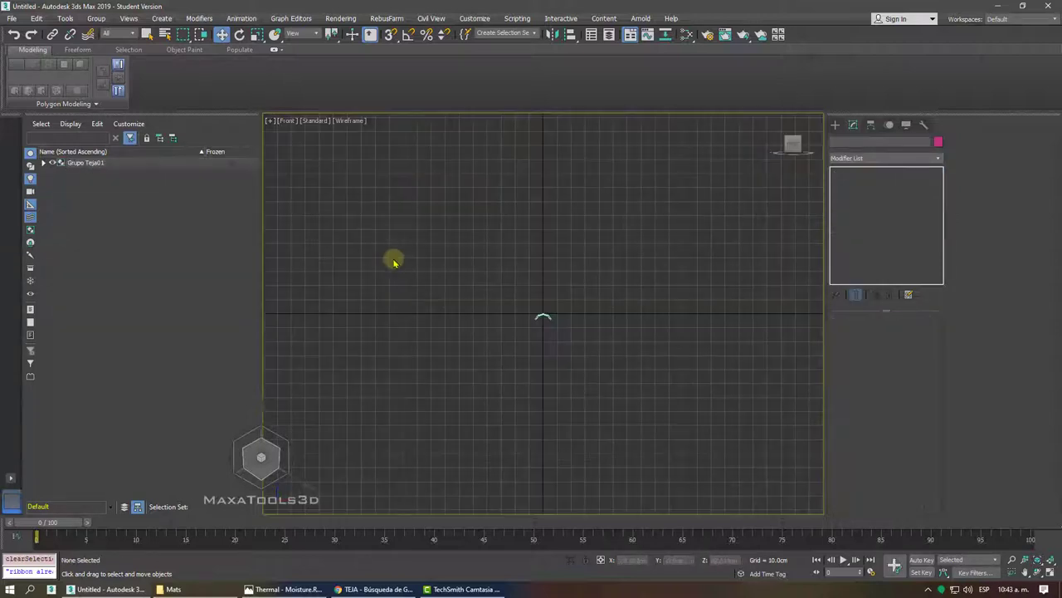
scroll(457, 251, "up", 4)
scroll(506, 245, "up", 1)
left_click(489, 297)
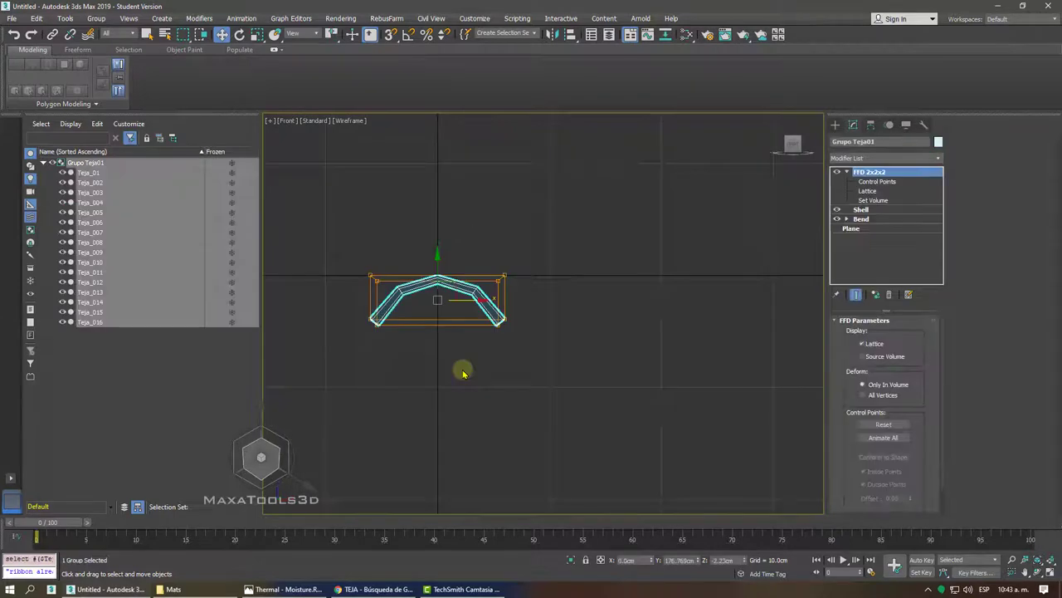
left_click_drag(471, 300, 662, 297, "shift")
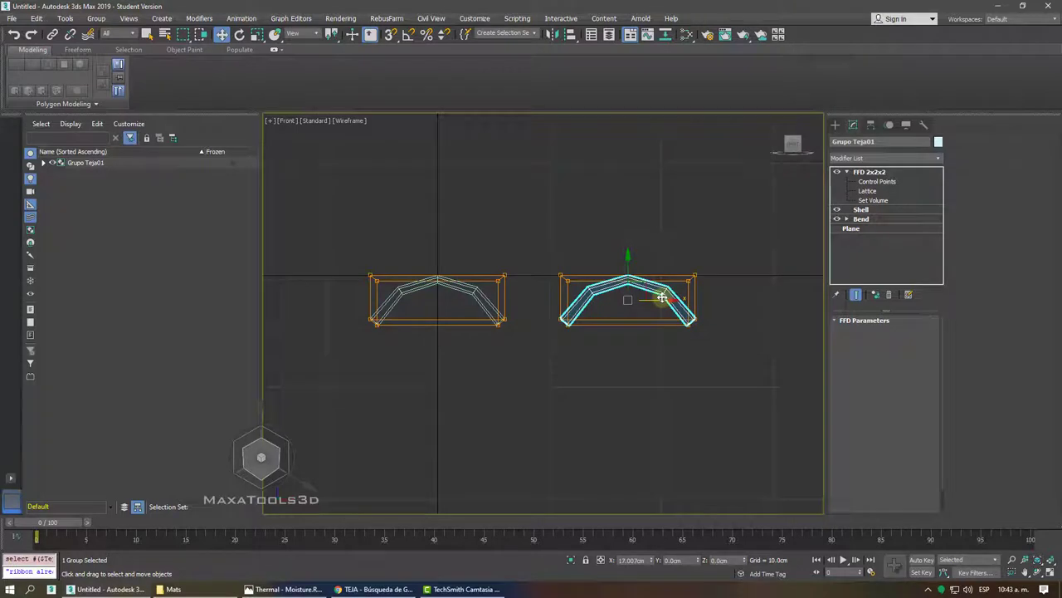
left_click_drag(662, 297, 664, 299, "shift")
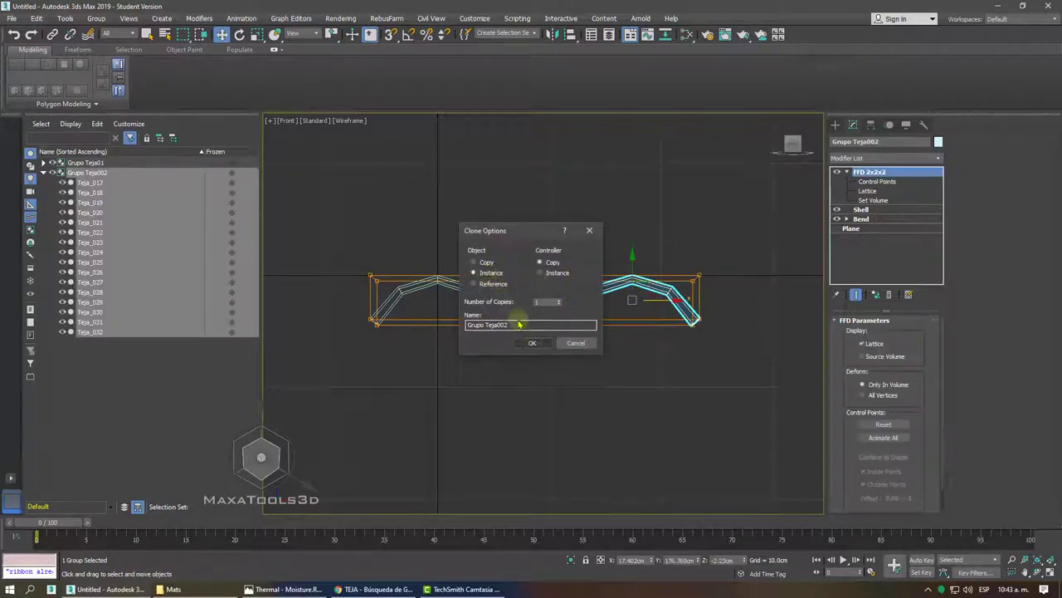
left_click(532, 343)
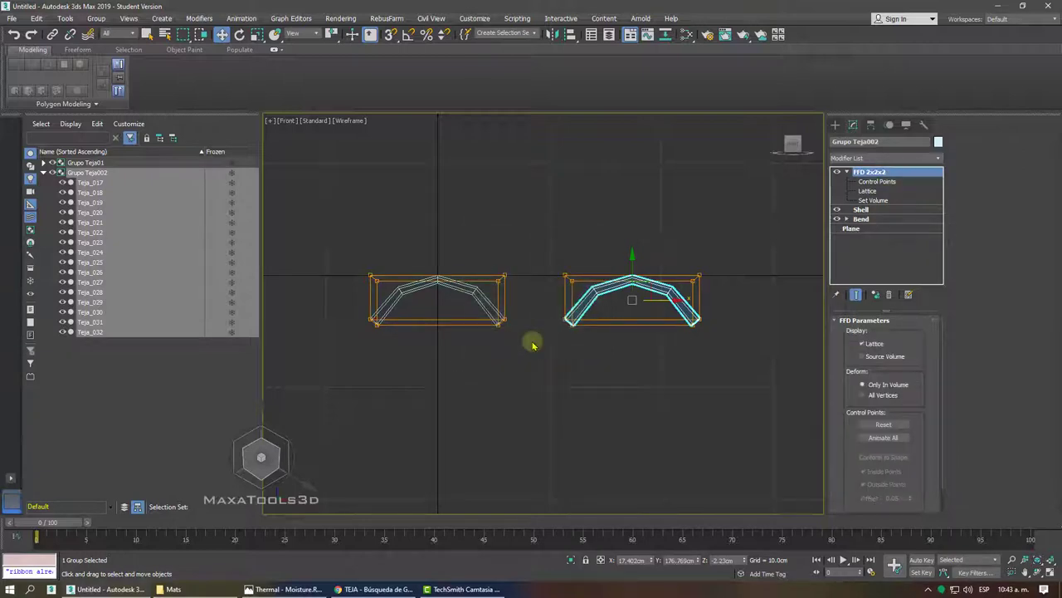
left_click(553, 255)
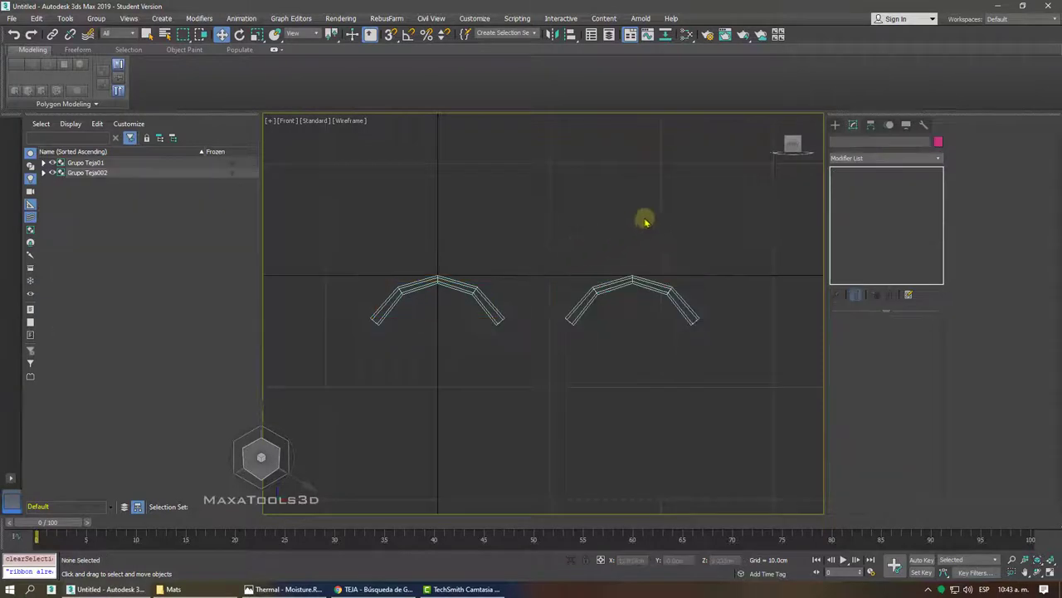
left_click(558, 331)
left_click_drag(492, 219, 419, 347)
left_click(612, 314)
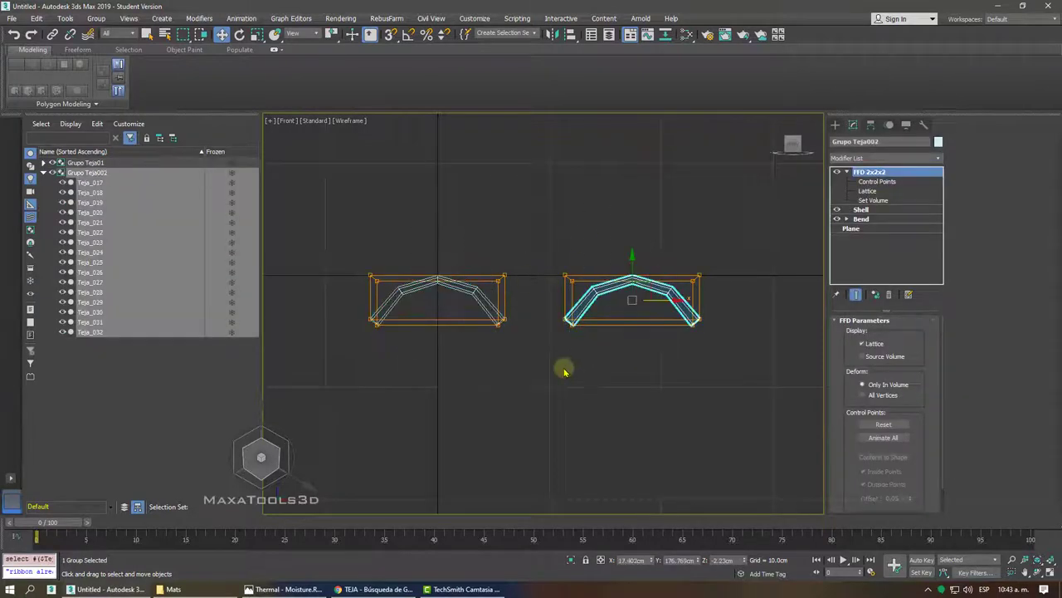
With Angle Snap on, rotate Grupo Teja002 180° on Z to flip it upside down.
right_click(653, 273)
left_click(671, 285)
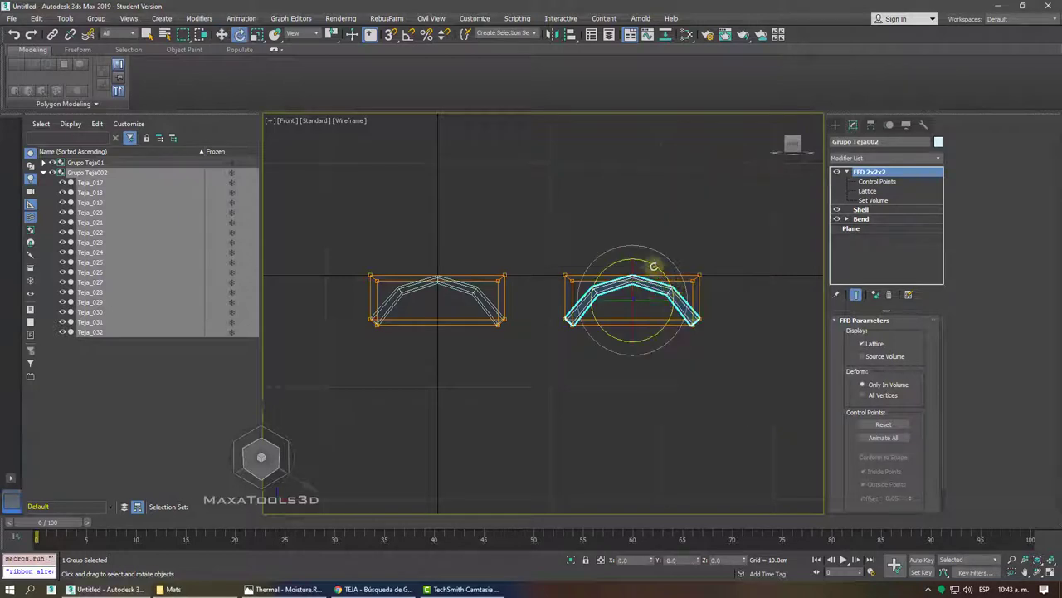
left_click_drag(647, 259, 730, 385)
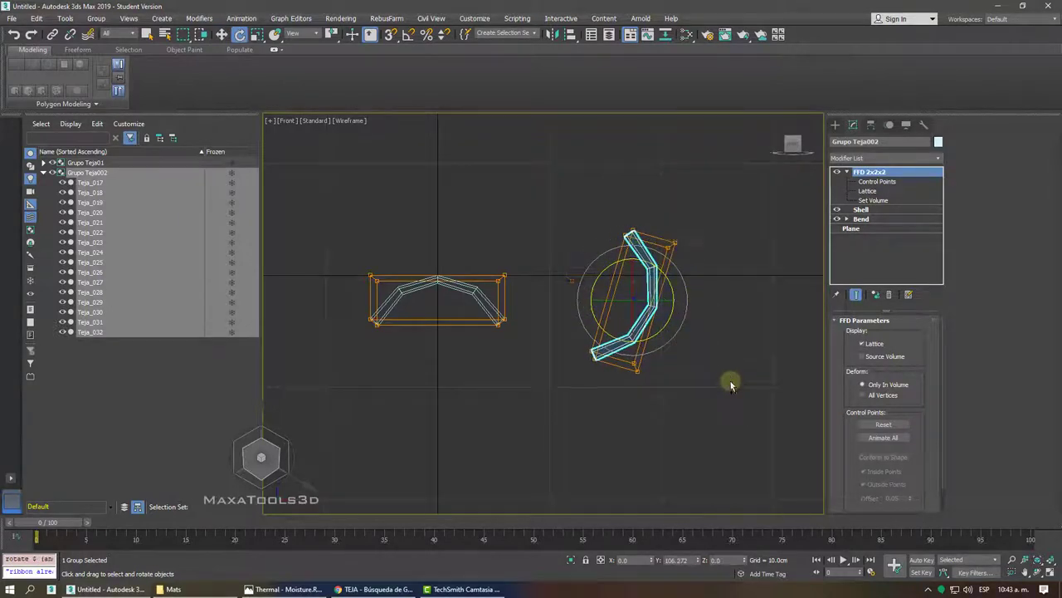
key("ctrl+z")
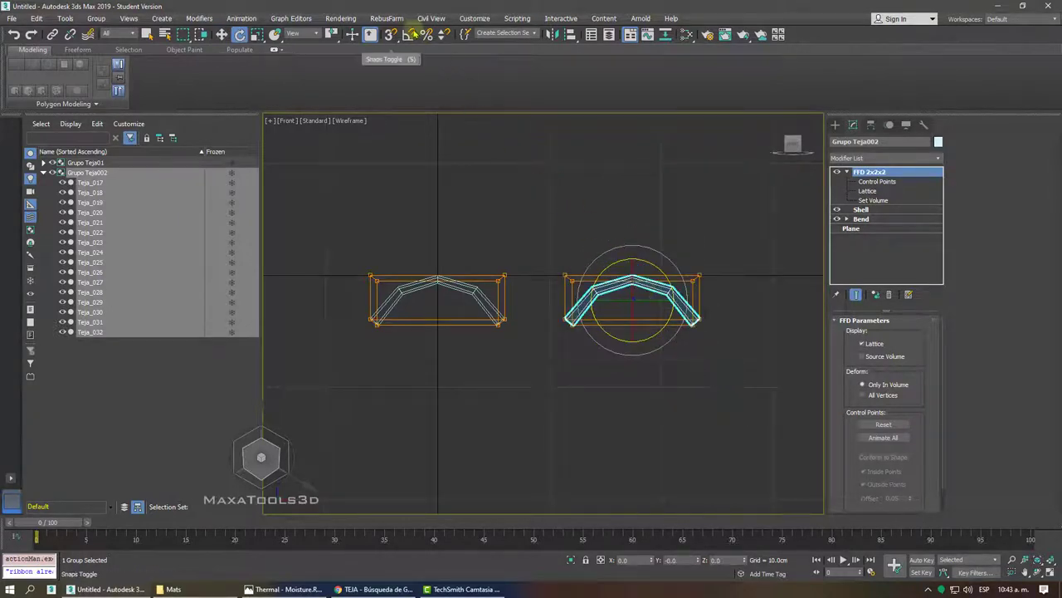
left_click(411, 35)
left_click_drag(644, 255, 727, 336)
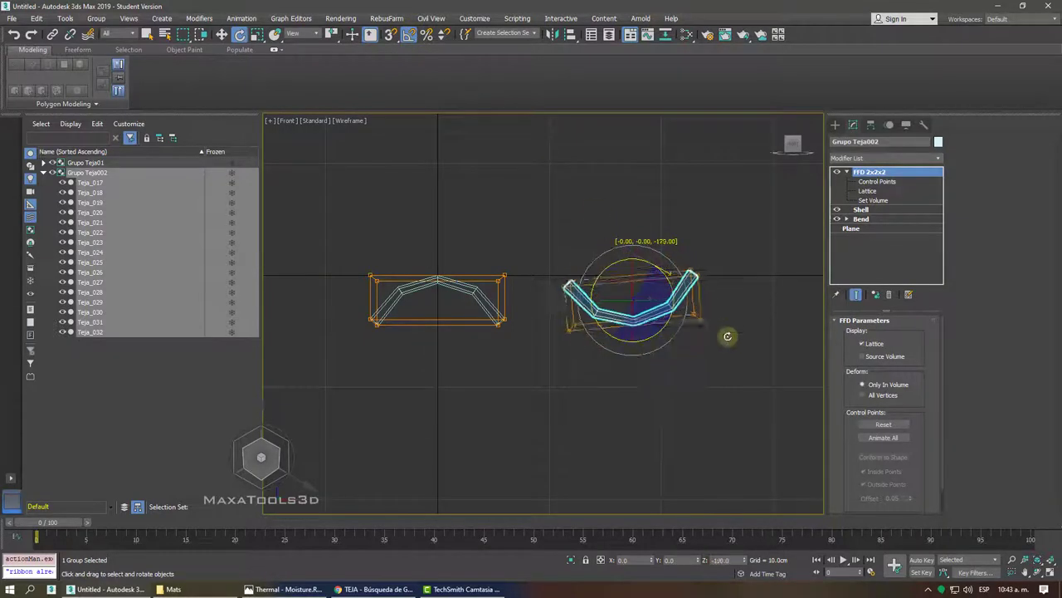
Move the flipped arch left and down so its edge overlaps the first arch, shown shaded.
right_click(664, 301)
left_click(676, 314)
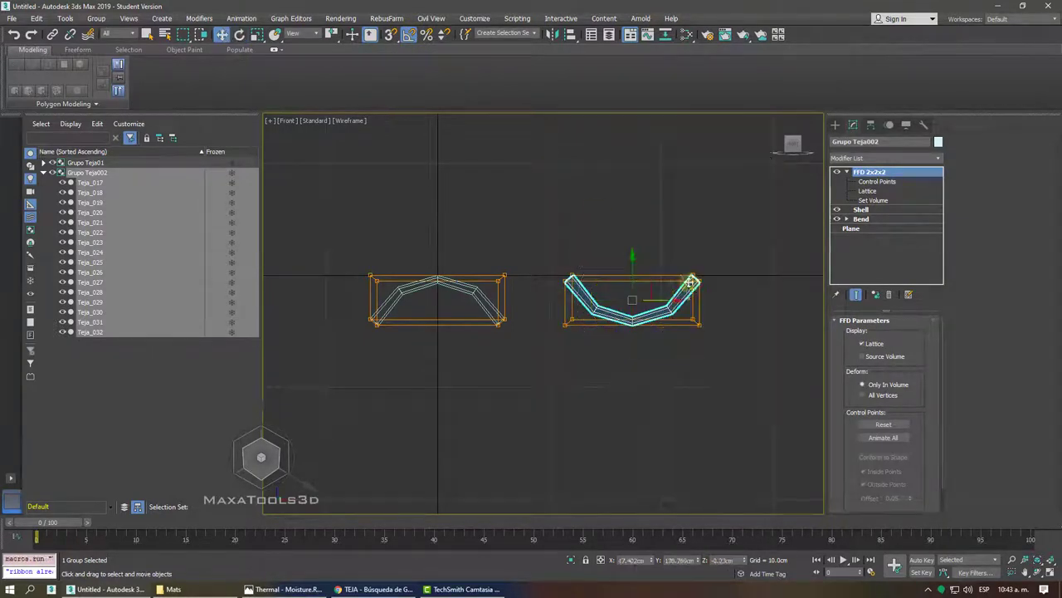
left_click_drag(655, 300, 543, 309)
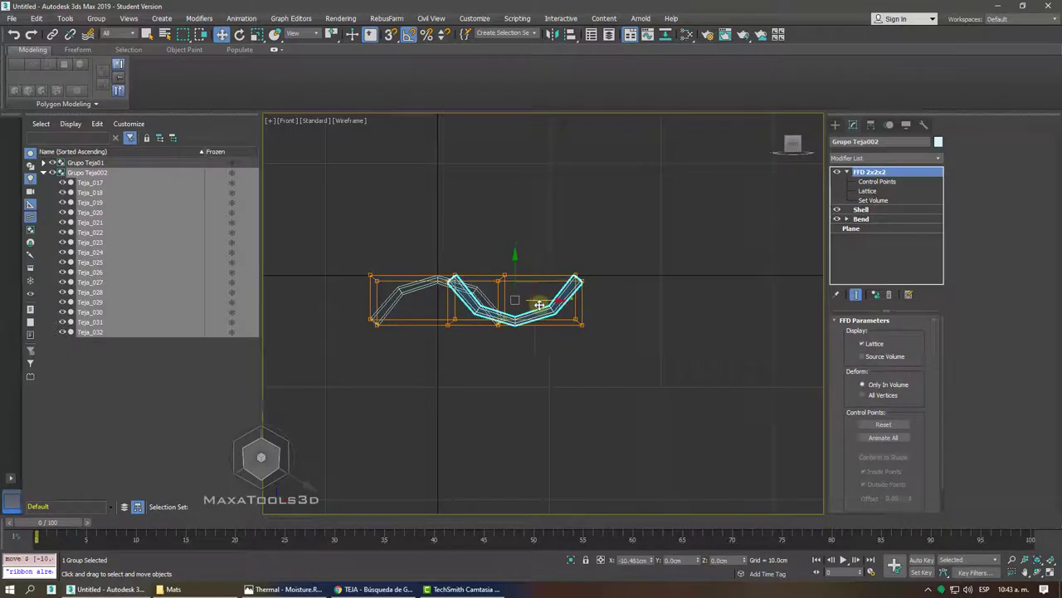
left_click_drag(518, 265, 505, 285)
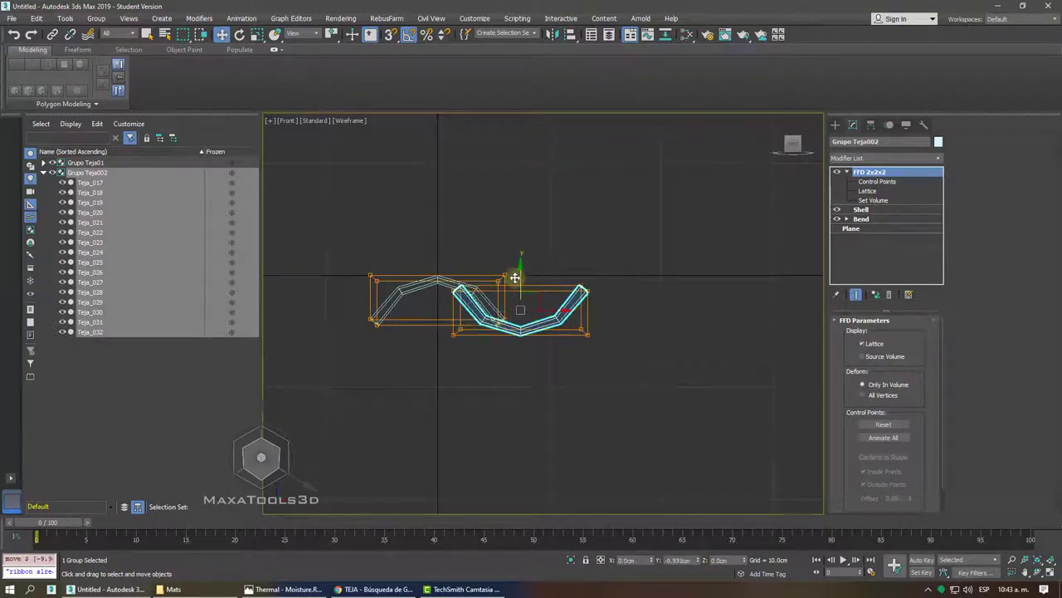
scroll(504, 285, "up", 5)
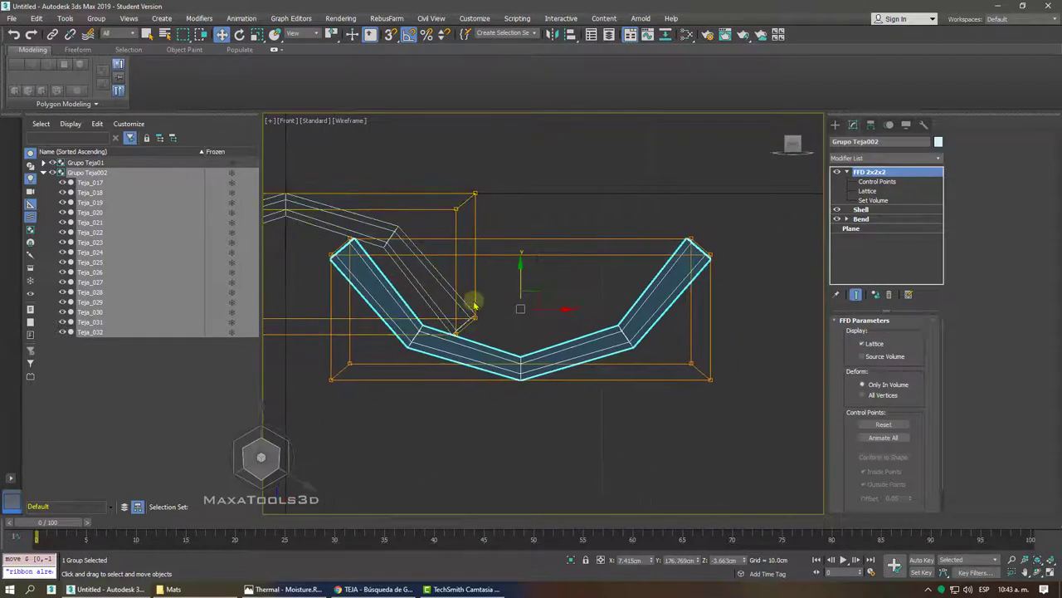
left_click_drag(533, 292, 562, 303)
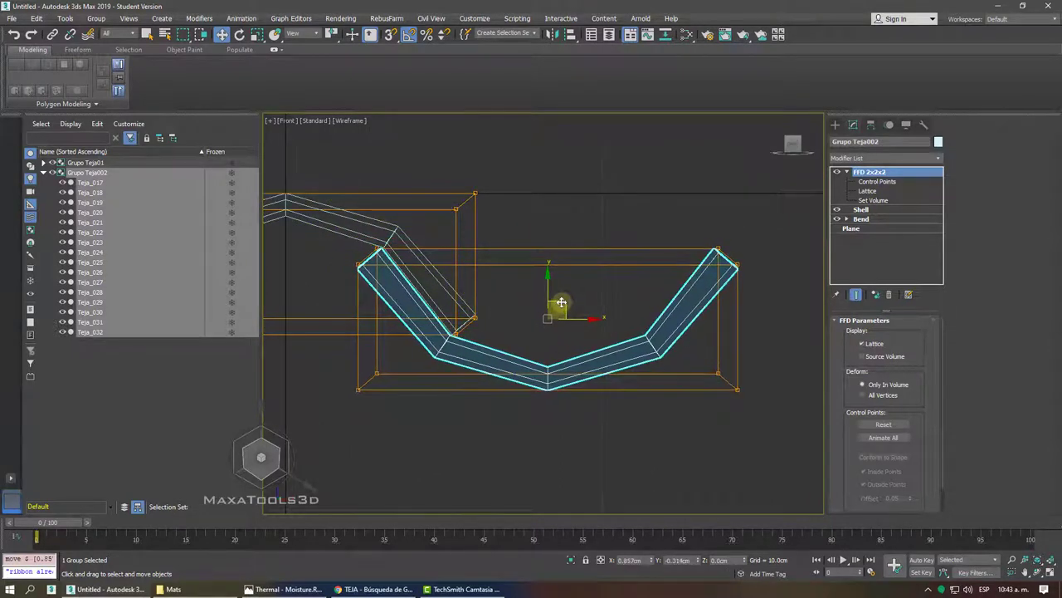
left_click(507, 237)
scroll(507, 237, "down", 2)
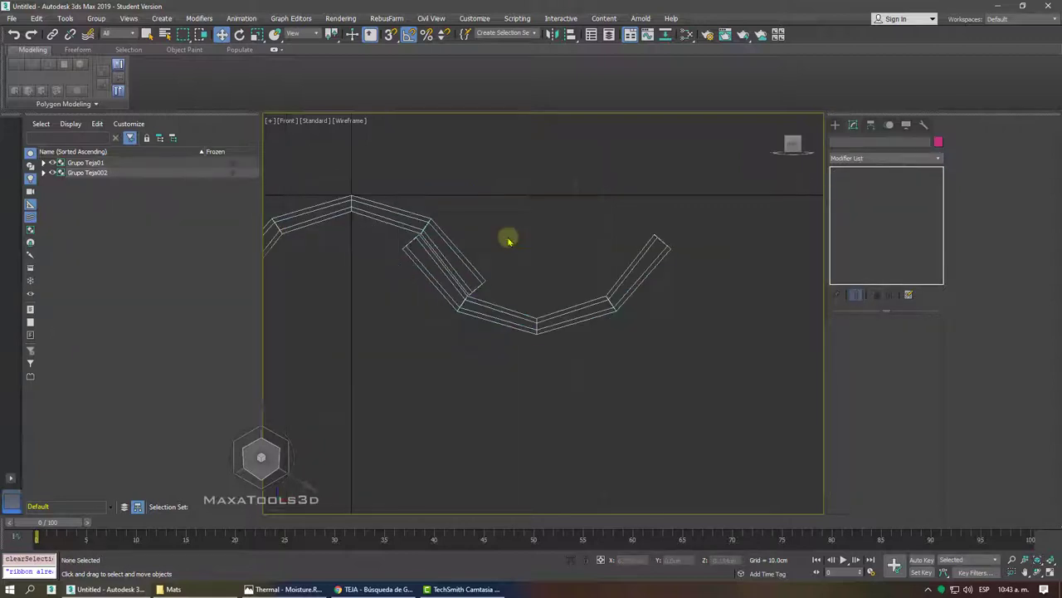
key("F3")
scroll(498, 265, "down", 1)
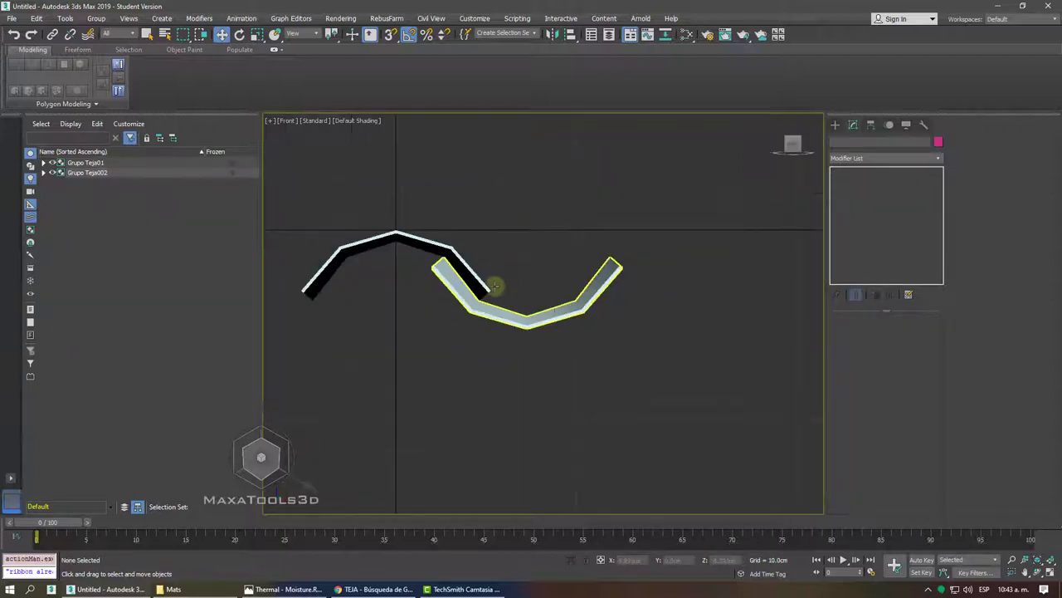
scroll(490, 299, "up", 1)
left_click(486, 315)
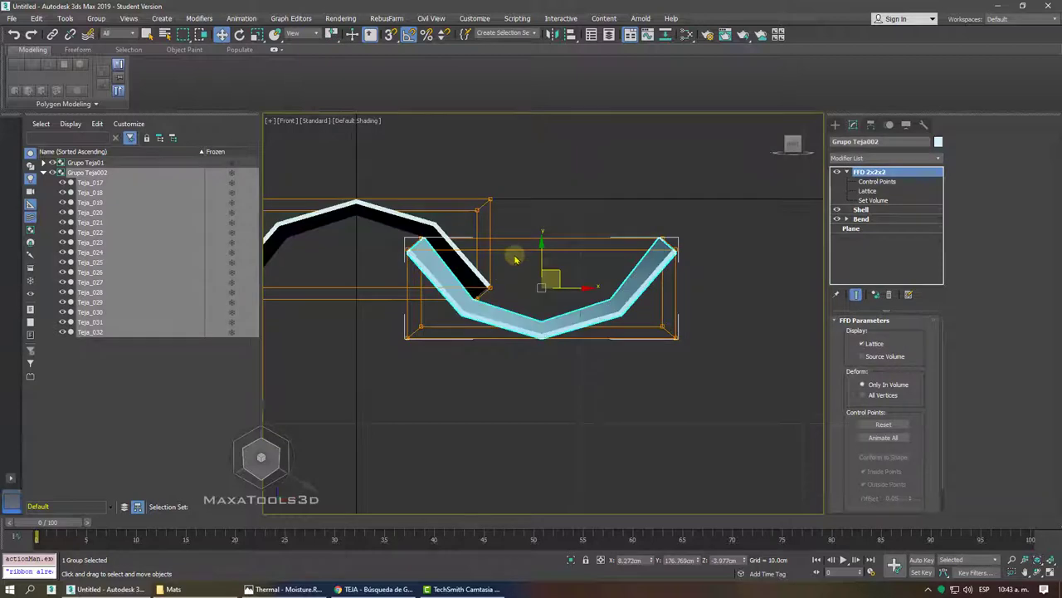
mouse_move(520, 267)
middle_mouse_down()
mouse_move(510, 252)
mouse_move(628, 237)
mouse_move(520, 289)
mouse_move(505, 266)
mouse_move(450, 284)
mouse_move(481, 294)
middle_mouse_up()
left_click(622, 239)
left_click(516, 281)
scroll(713, 390, "up", 3)
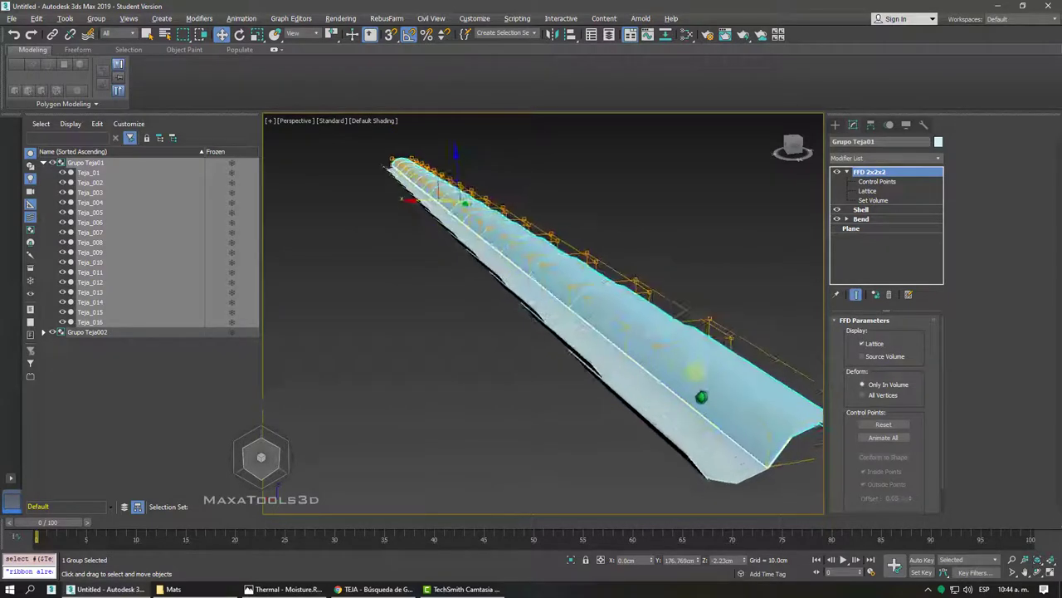
scroll(695, 372, "up", 5)
scroll(696, 372, "down", 2)
scroll(696, 372, "down", 4)
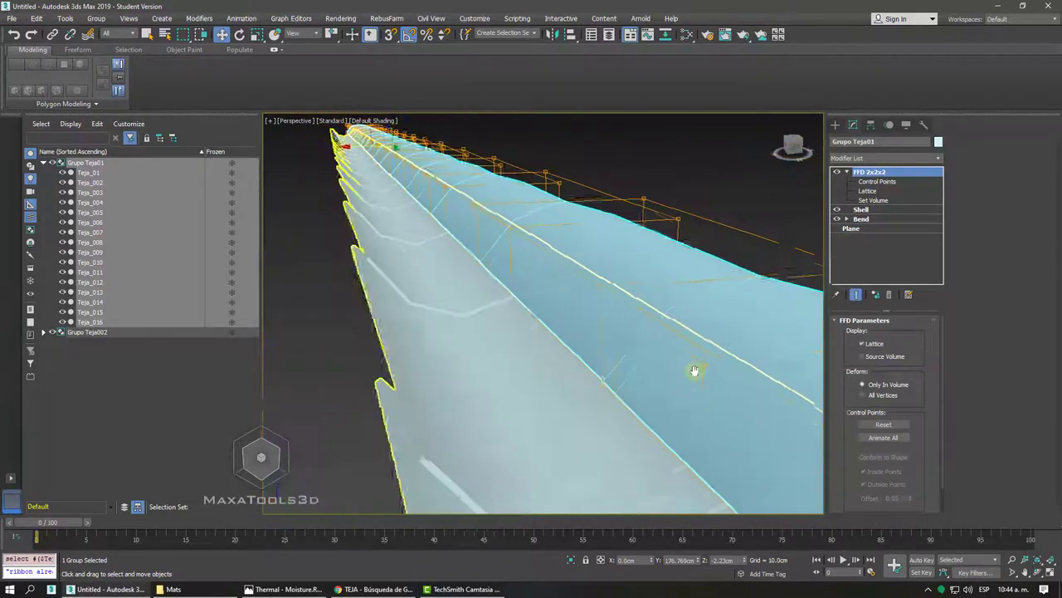
scroll(695, 372, "down", 5)
scroll(695, 372, "down", 5)
scroll(695, 371, "down", 2)
Orbit to a side view and rotate Grupo Teja01 -5° about X.
scroll(695, 371, "up", 1)
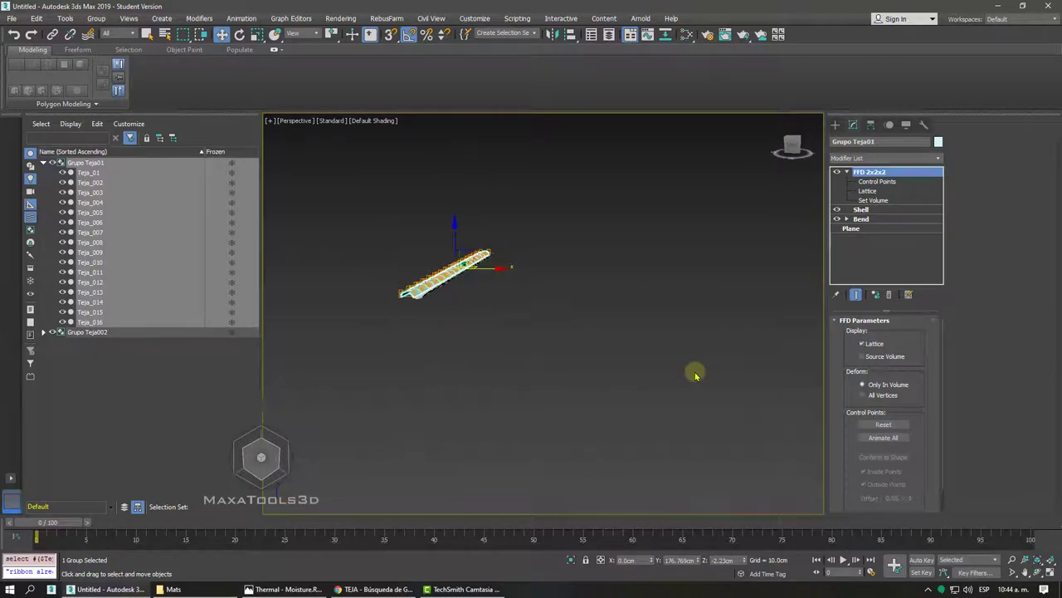
scroll(694, 371, "up", 8)
scroll(689, 365, "up", 3)
mouse_move(684, 356)
middle_mouse_down("alt")
mouse_move(573, 181)
mouse_move(619, 181)
mouse_move(686, 214)
middle_mouse_up("alt")
scroll(622, 182, "up", 2)
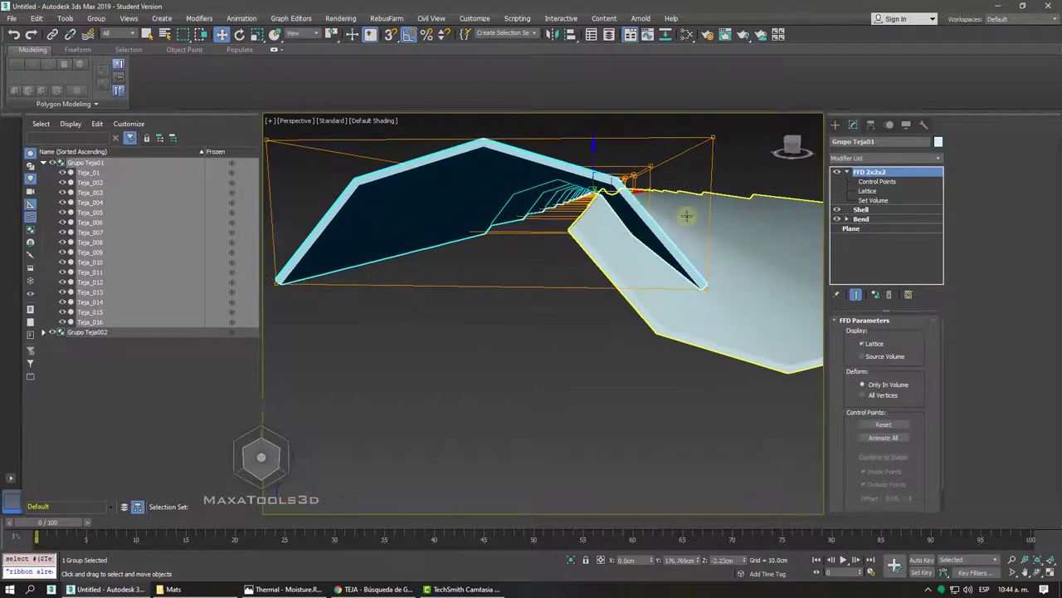
right_click(687, 214)
left_click(712, 232)
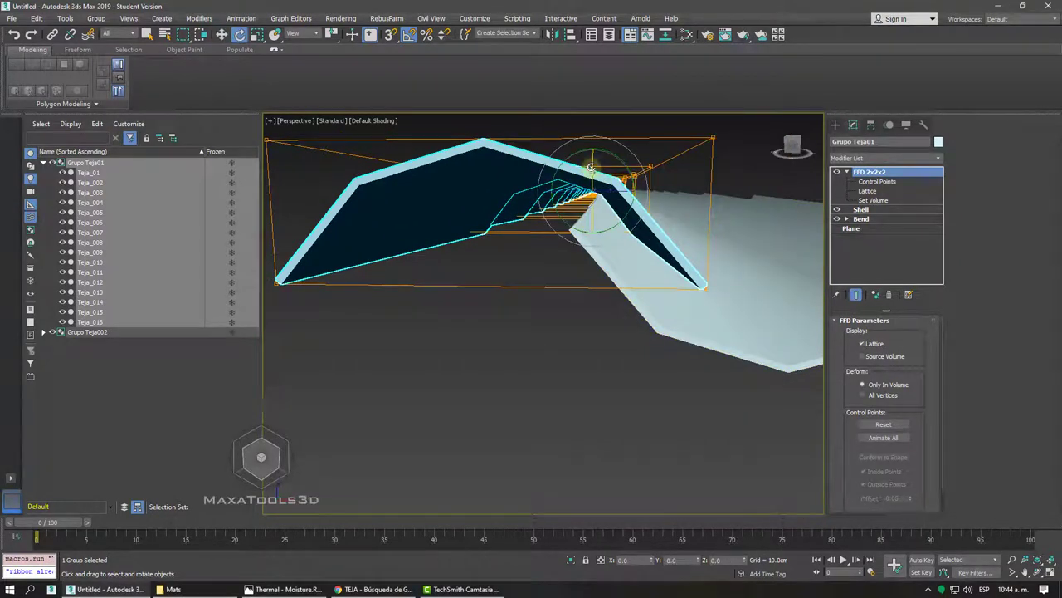
left_click_drag(591, 168, 591, 165)
Tilt Grupo Teja002 about 0.3° on X, then clear the selection and toggle edged faces.
left_click(678, 216)
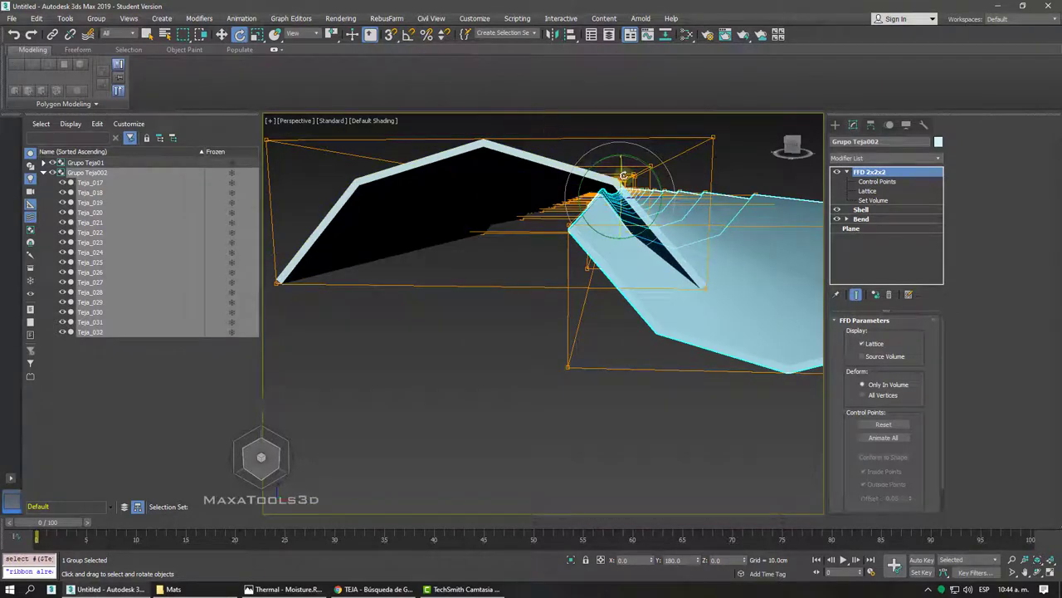
left_click_drag(625, 175, 620, 180)
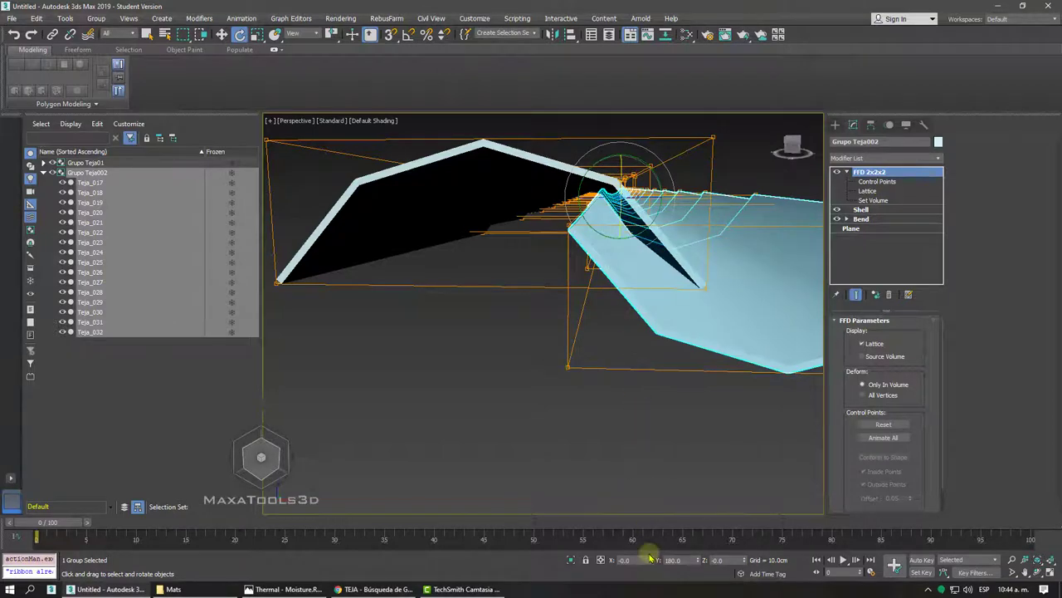
left_click_drag(655, 560, 655, 560)
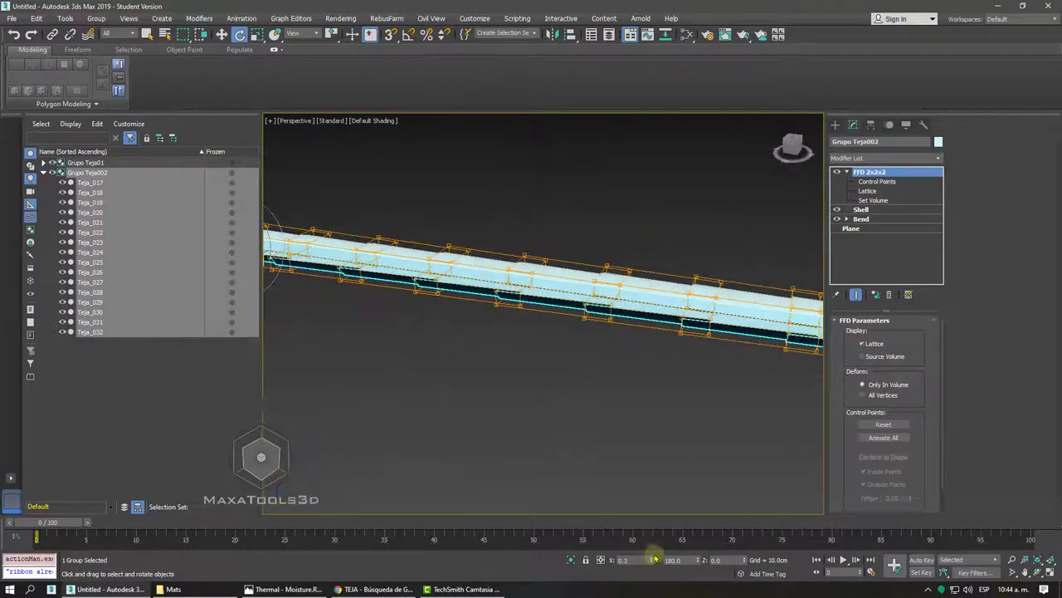
mouse_move(646, 386)
middle_mouse_down()
mouse_move(640, 278)
mouse_move(596, 413)
mouse_move(639, 277)
mouse_move(606, 282)
middle_mouse_up()
left_click(598, 415)
key("F4")
key("F4")
Select both tile groups and Shift-drag them sideways as instance copies named Grupo Teja003.
left_click(607, 282)
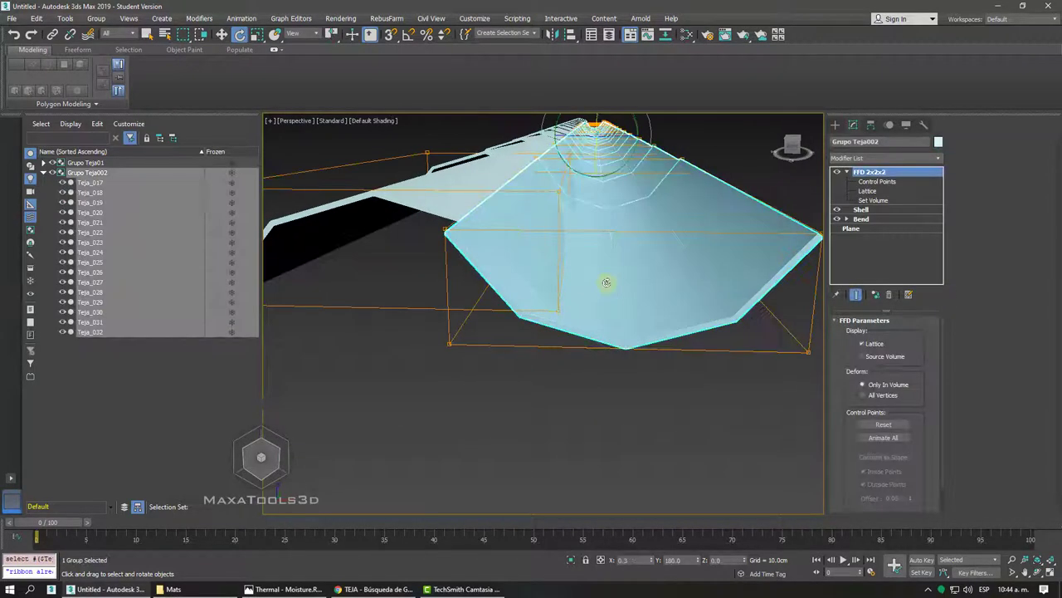
right_click(606, 283)
left_click(631, 274)
left_click(581, 402)
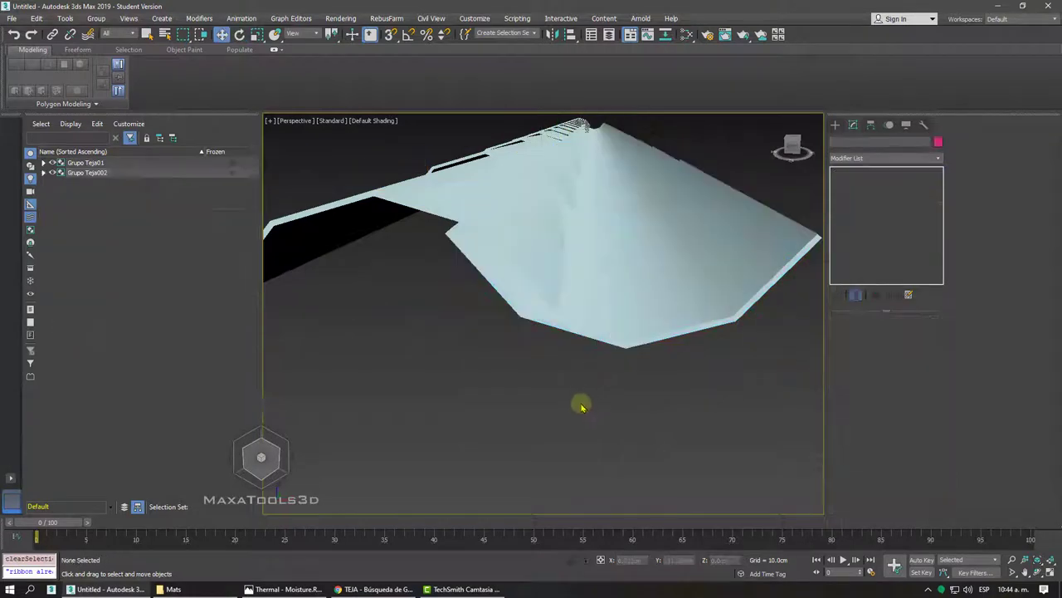
scroll(583, 404, "up", 2)
left_click(486, 265)
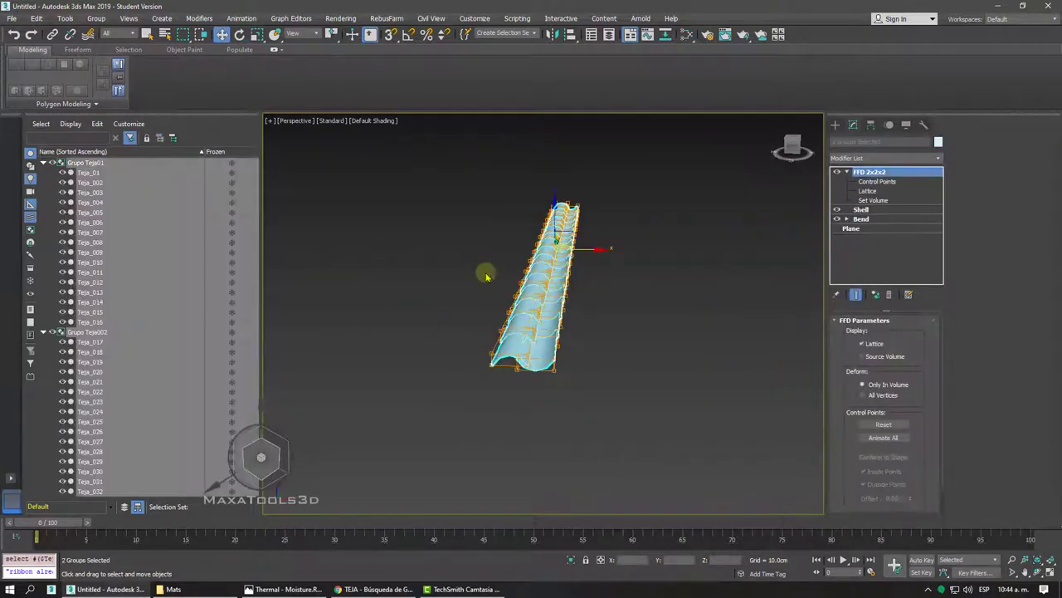
middle_click_drag(487, 264, 512, 255, "alt")
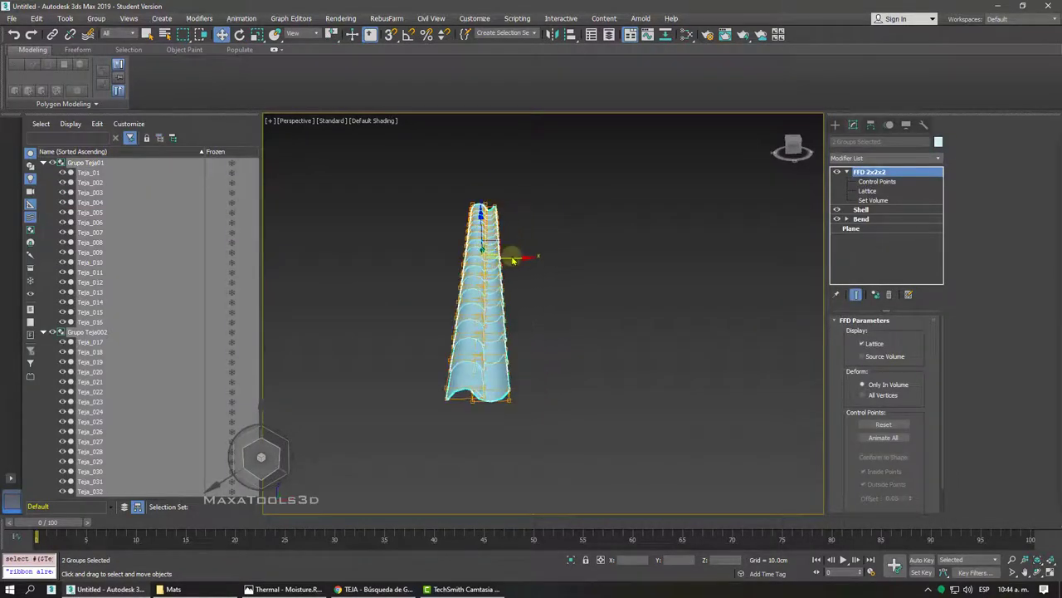
left_click_drag(511, 255, 540, 257, "shift")
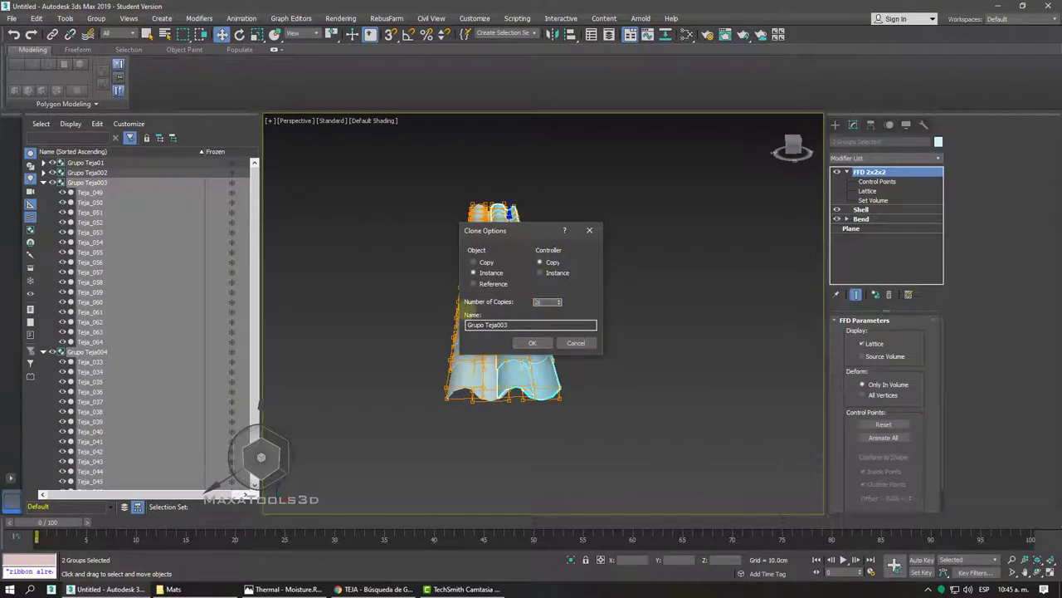
Confirm the row of instanced tile copies and clear the selection.
left_click(532, 343)
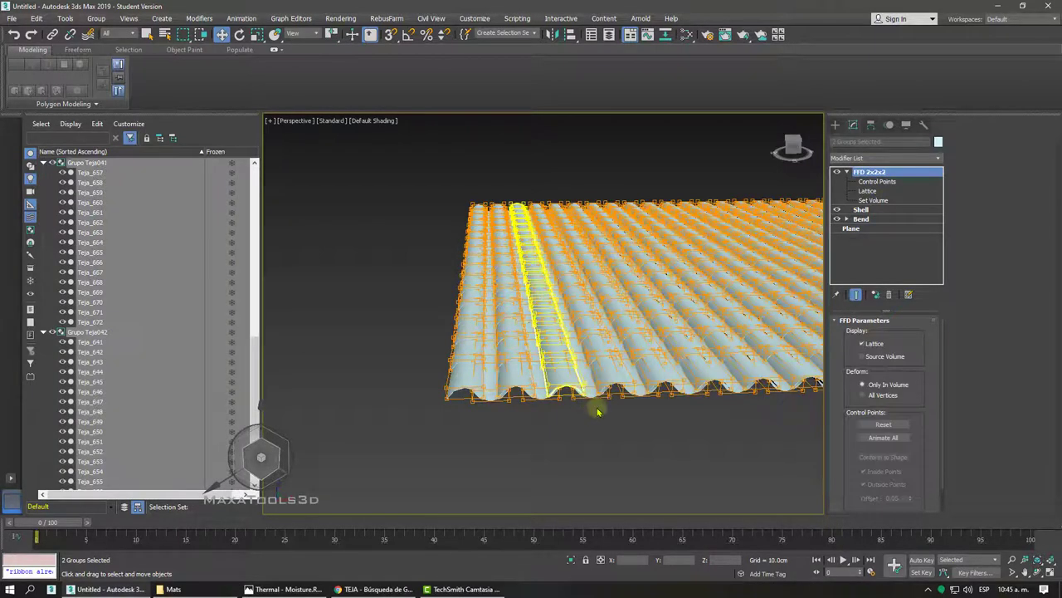
left_click(612, 425)
middle_click_drag(612, 423, 522, 421, "alt")
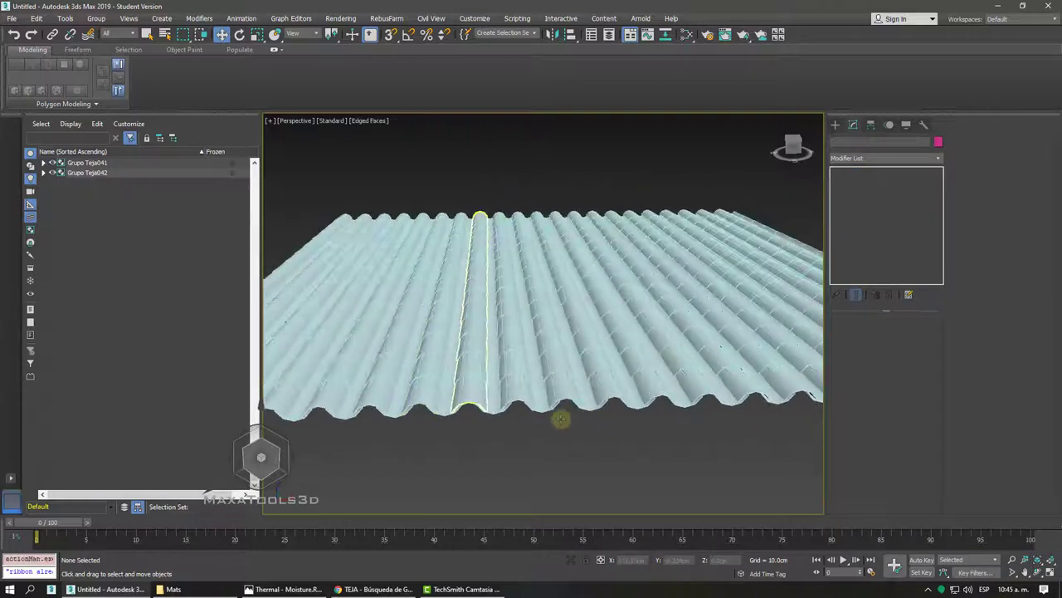
Frame the whole roof and window-select all 42 tile groups, up to Grupo Teja042.
scroll(521, 420, "down", 5)
scroll(520, 416, "up", 2)
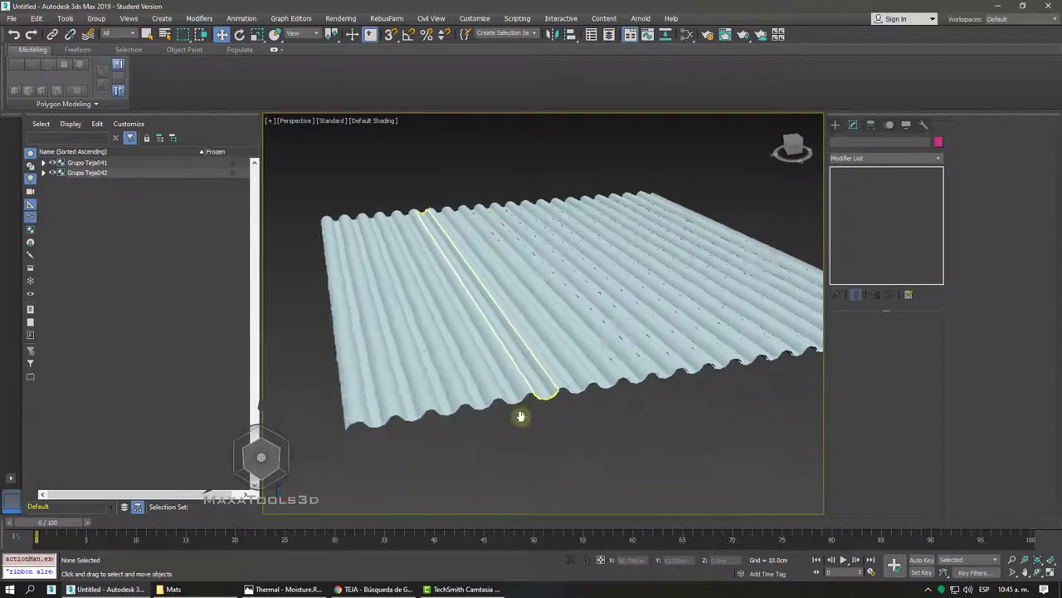
scroll(520, 416, "up", 2)
scroll(521, 416, "up", 1)
scroll(520, 416, "up", 2)
scroll(521, 416, "up", 1)
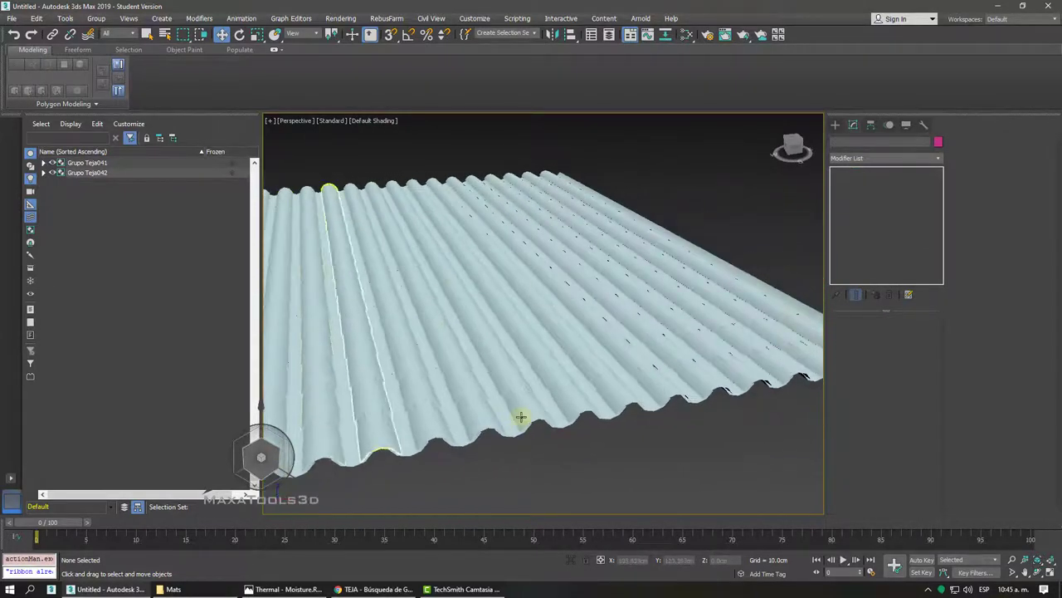
scroll(521, 416, "up", 1)
scroll(520, 416, "up", 1)
scroll(521, 416, "up", 2)
scroll(522, 415, "down", 2)
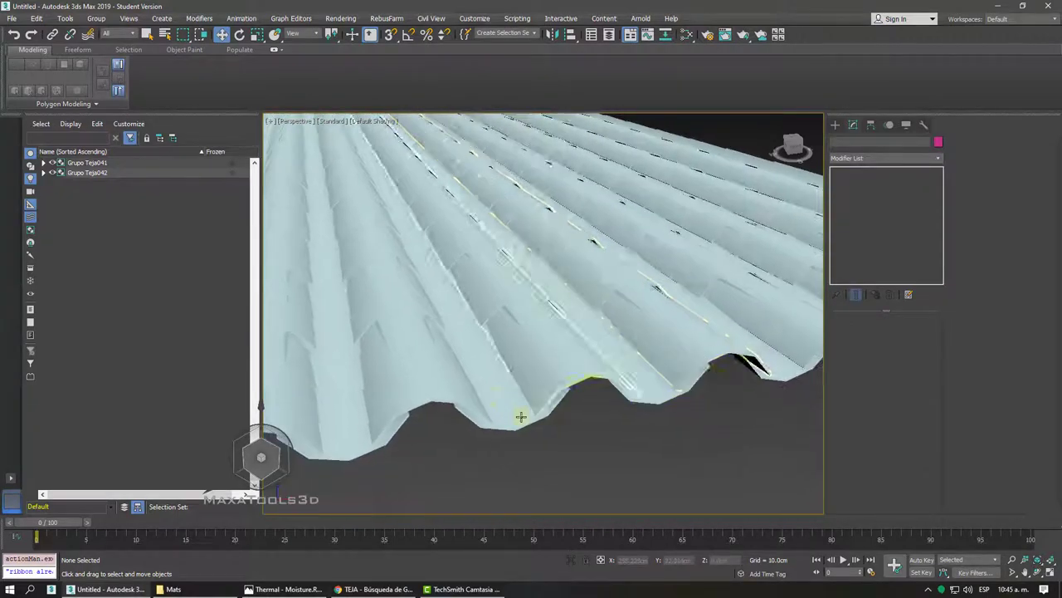
scroll(522, 417, "up", 4)
scroll(522, 398, "up", 3)
scroll(526, 378, "down", 10)
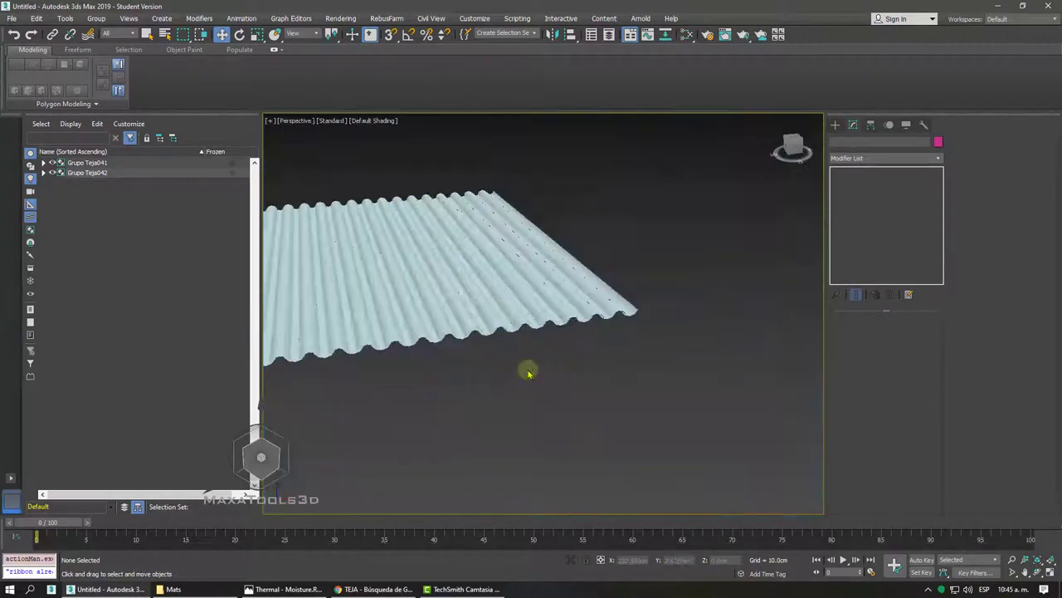
scroll(527, 369, "down", 5)
scroll(527, 369, "up", 5)
scroll(531, 371, "up", 2)
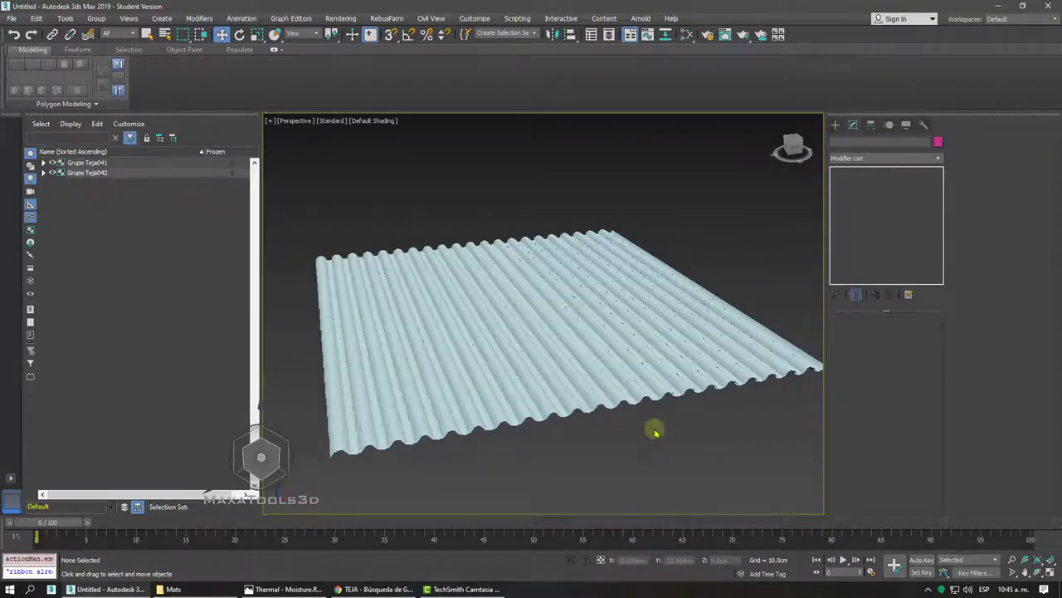
middle_click_drag(655, 430, 654, 427)
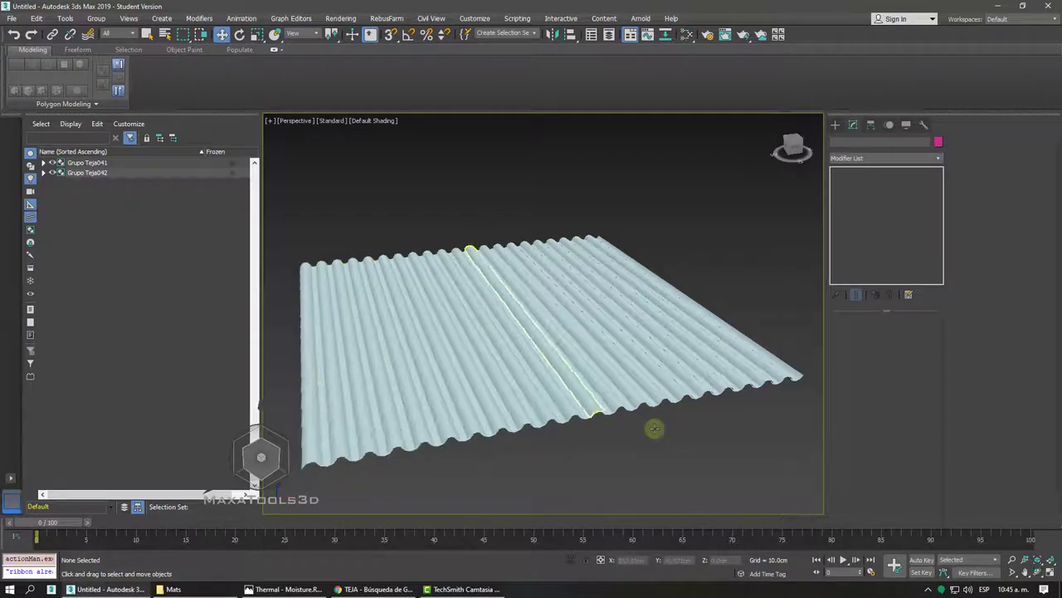
mouse_move(265, 215)
left_mouse_down()
mouse_move(822, 502)
mouse_move(847, 500)
left_mouse_up()
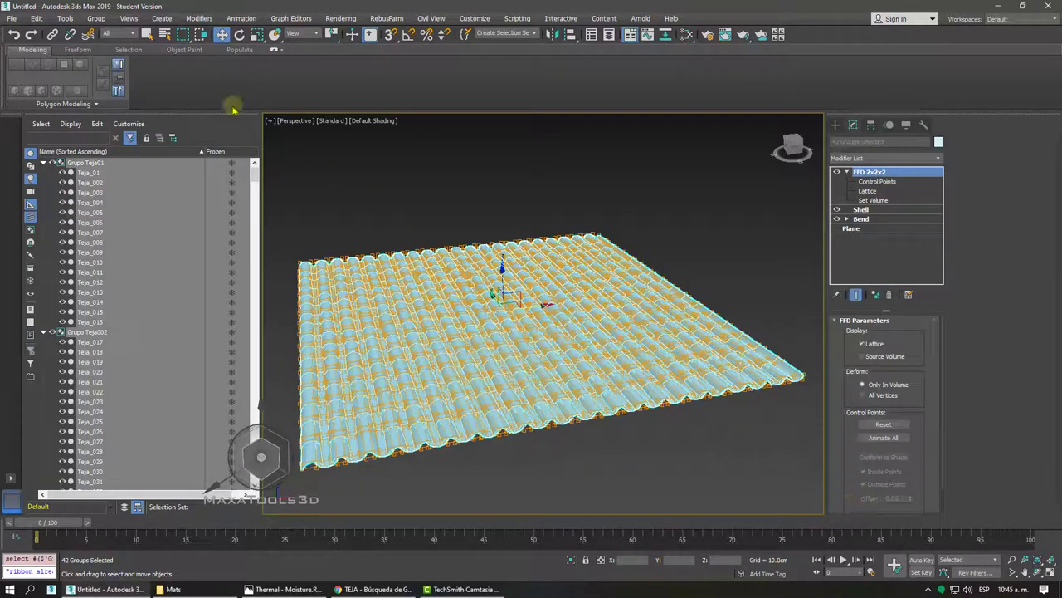
Group the selected tile groups as pANEL TEJAS and collapse the FFD 2x2x2 stack entry.
left_click(96, 19)
left_click(110, 40)
type("pANEL TEJAS")
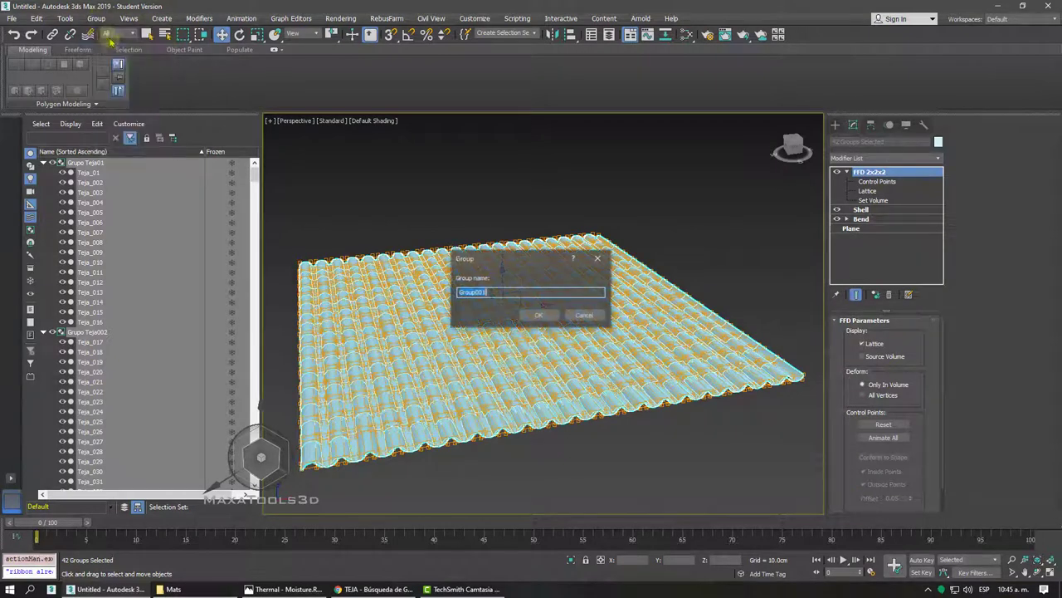
left_click(531, 313)
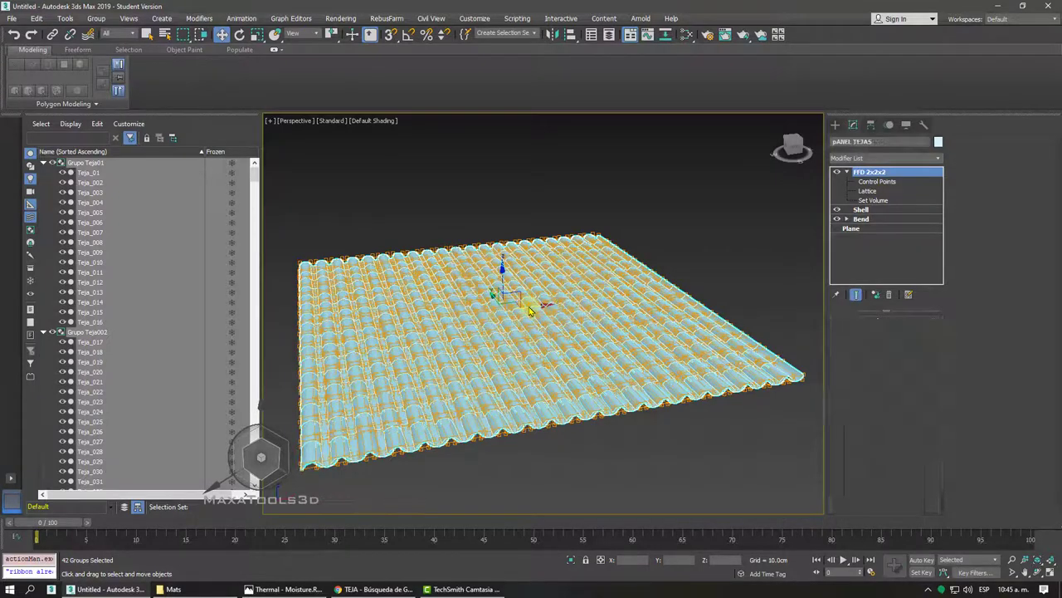
left_click(846, 172)
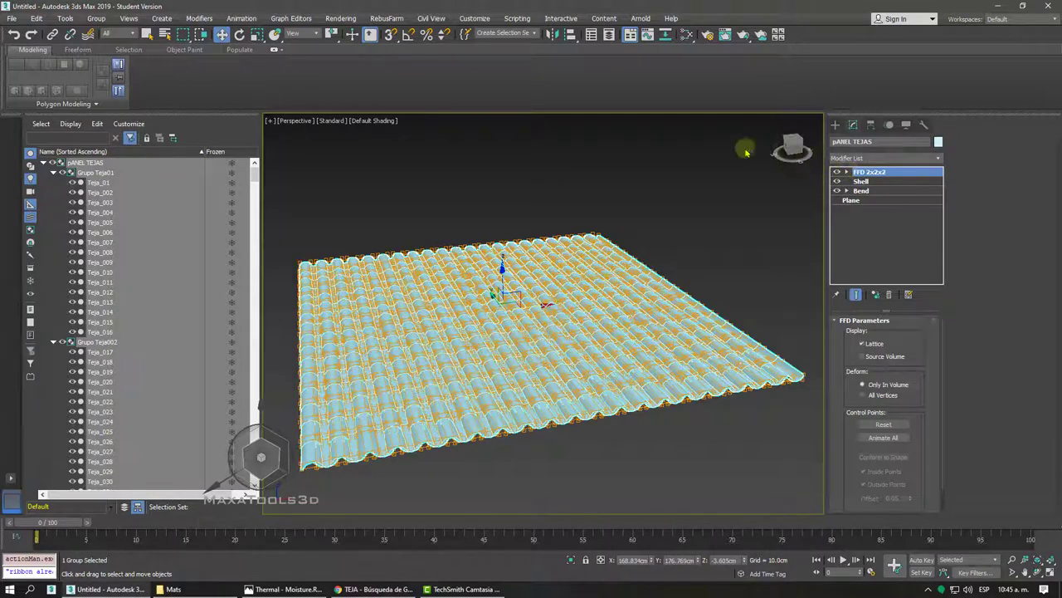
left_click(129, 18)
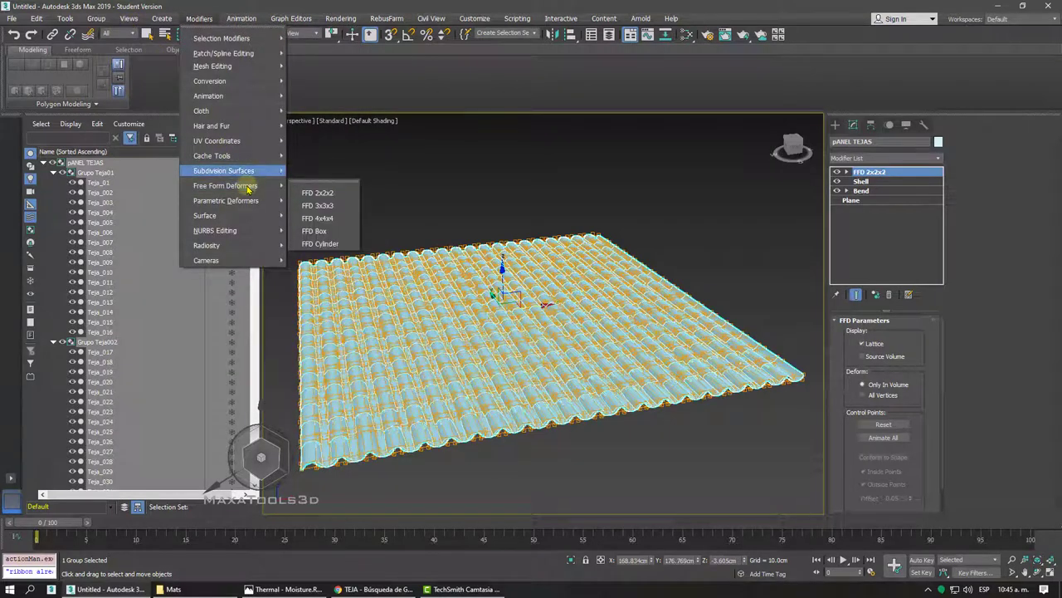
mouse_move(226, 200)
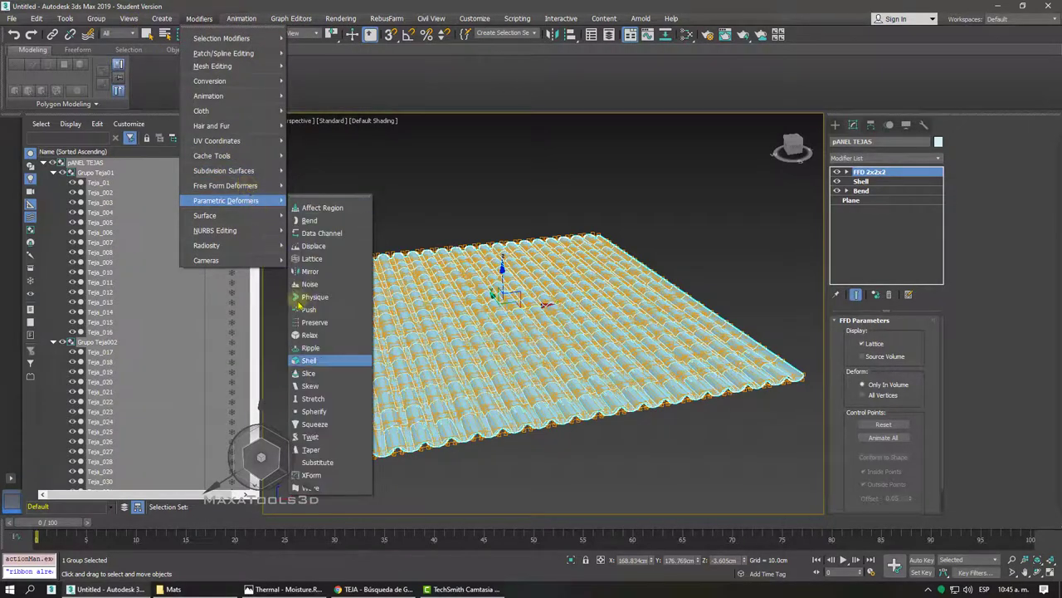
Add a Slice modifier set to Remove Bottom and drag its cutting plane down through the sheet.
left_click(329, 375)
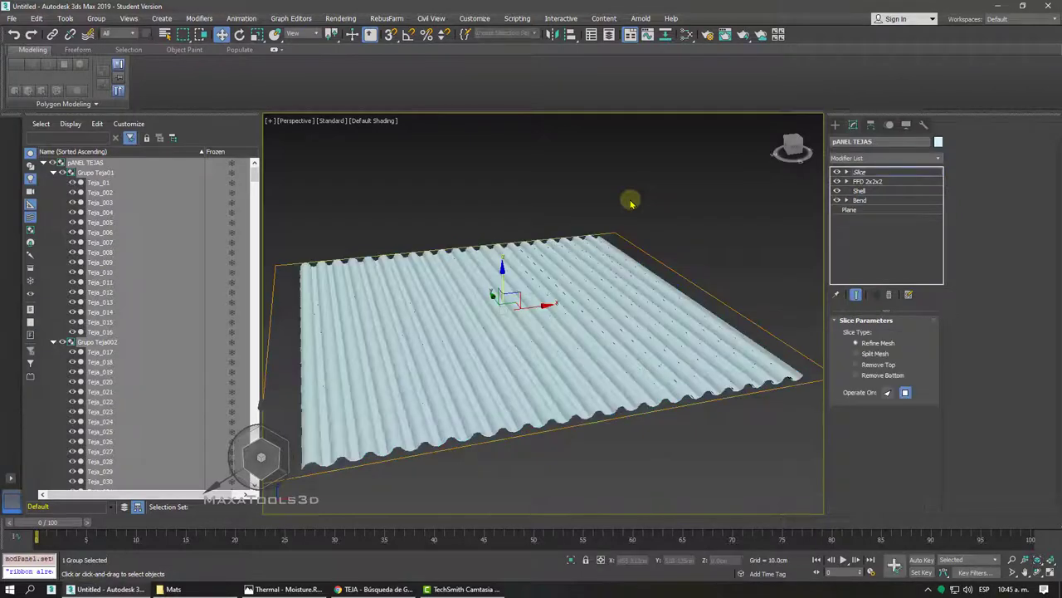
left_click(847, 171)
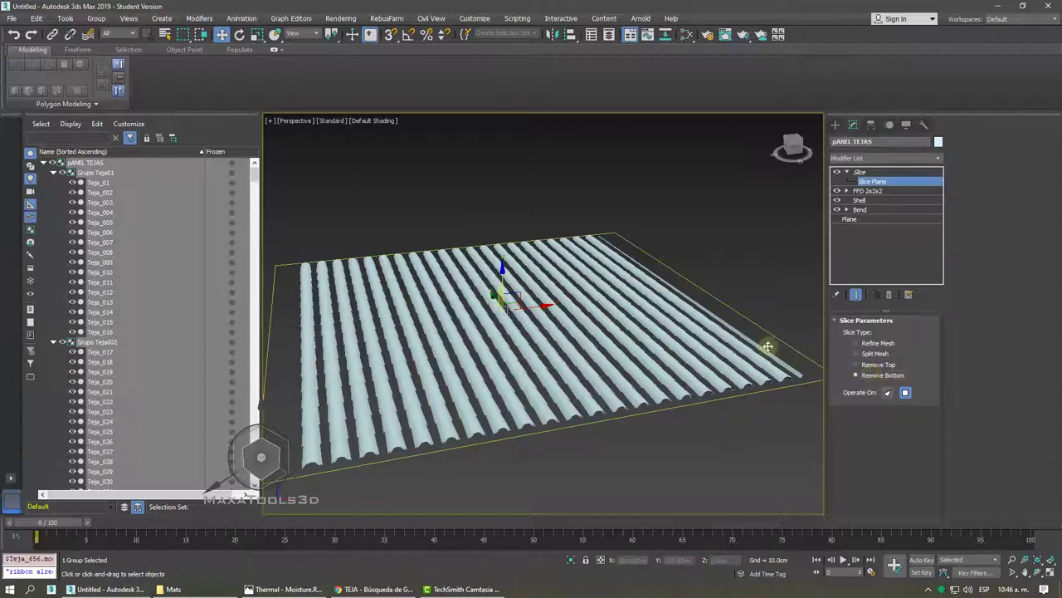
left_click_drag(500, 266, 506, 306)
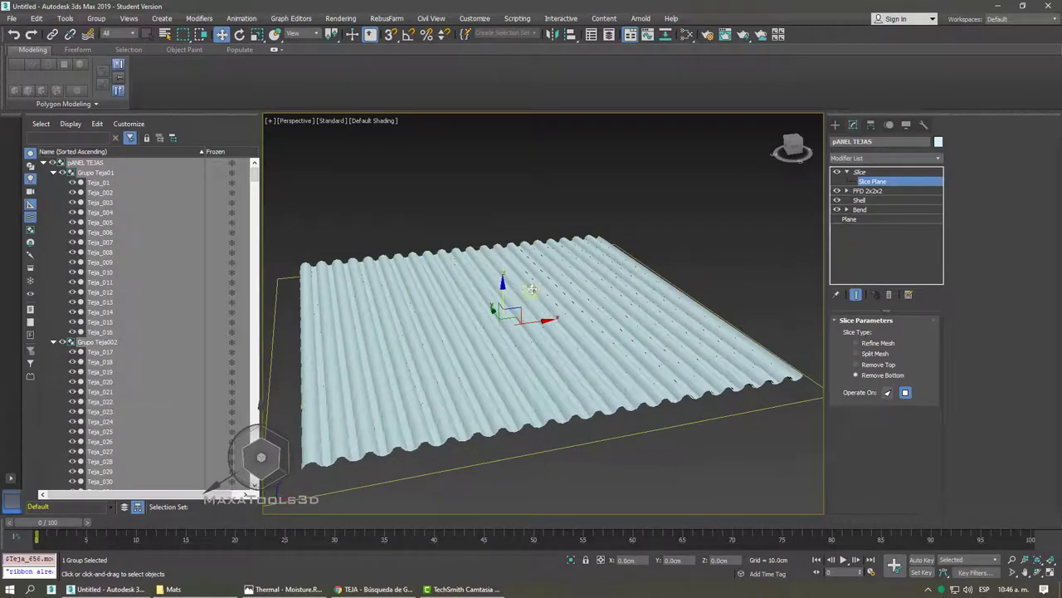
Rotate the slice plane 65° with Angle Snap on and slide it left across the sheet.
right_click(568, 281)
left_click(582, 302)
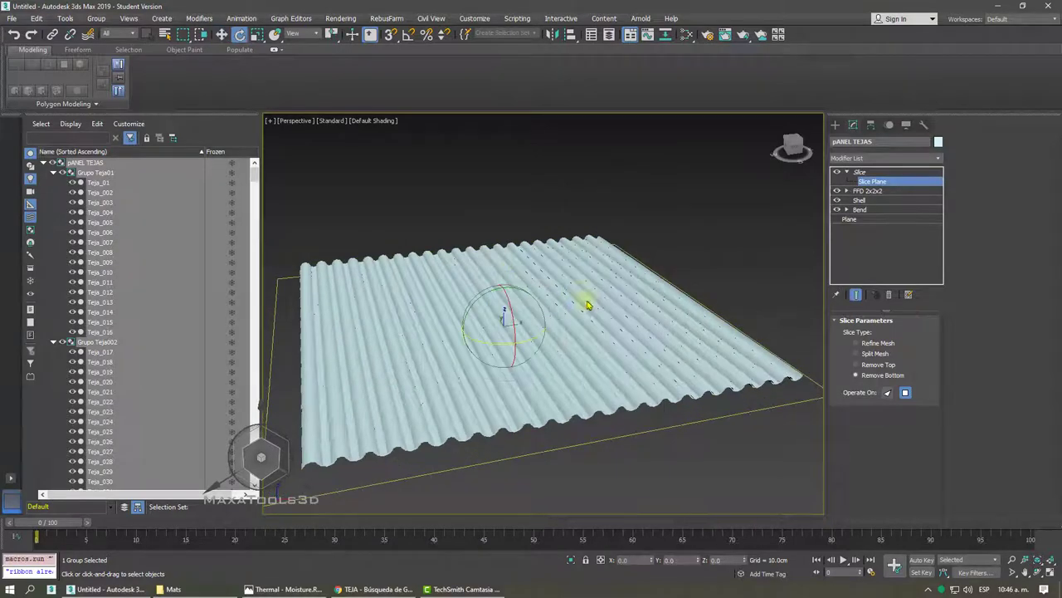
left_click(409, 34)
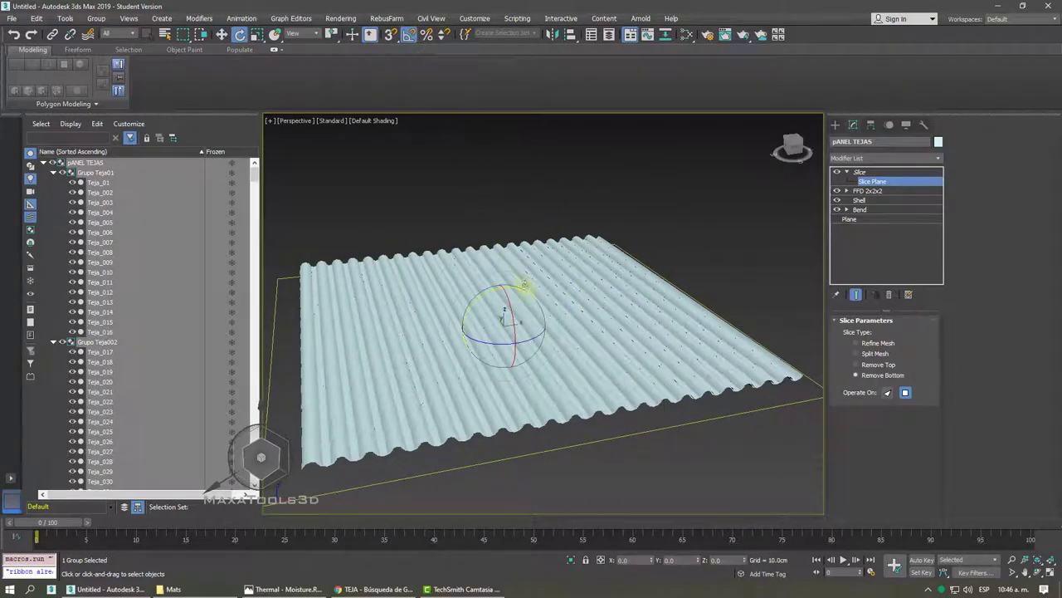
left_click_drag(521, 288, 475, 284)
right_click(545, 273)
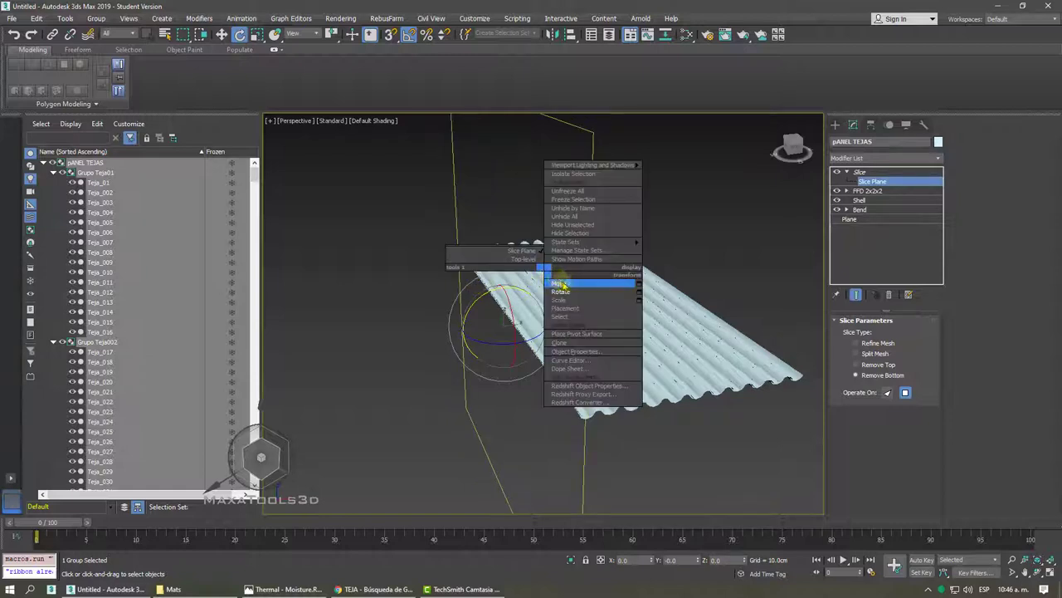
left_click(564, 280)
mouse_move(539, 320)
left_mouse_down()
mouse_move(256, 360)
mouse_move(300, 353)
left_mouse_up()
Fine-tune the slice plane's angle and position, exit sub-object level, and reselect the panel.
middle_click_drag(374, 322, 481, 261, "alt")
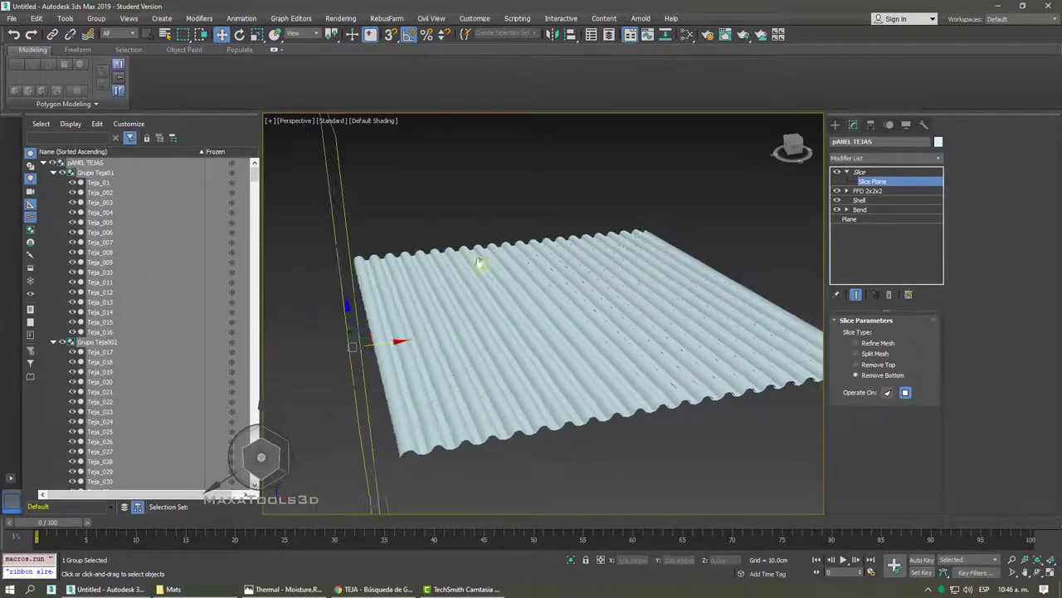
right_click(478, 249)
left_click(505, 277)
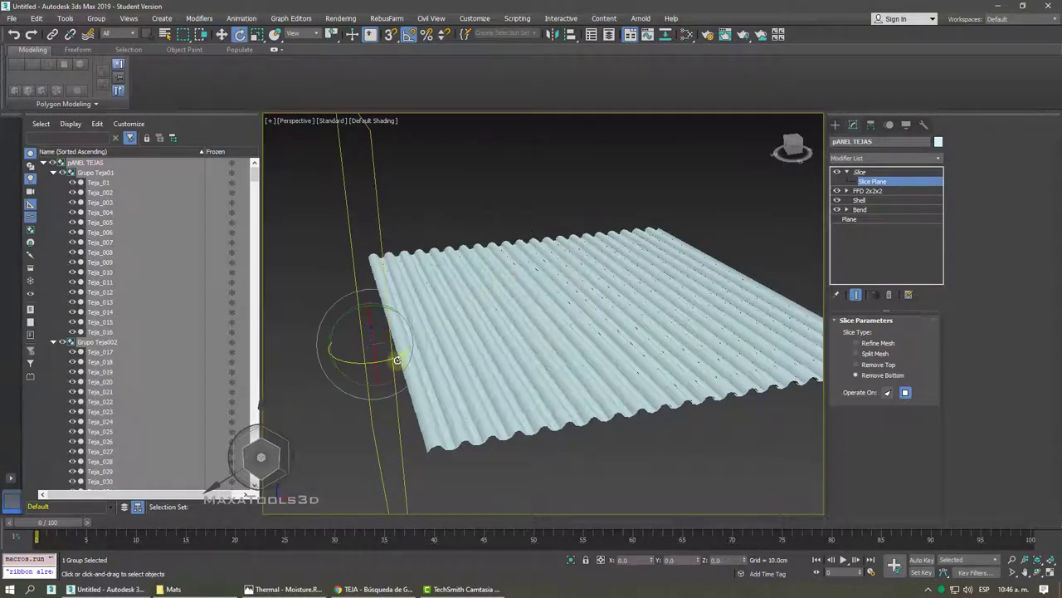
mouse_move(391, 361)
left_mouse_down()
mouse_move(382, 363)
mouse_move(404, 330)
mouse_move(518, 314)
left_mouse_up()
right_click(411, 314)
left_click(415, 331)
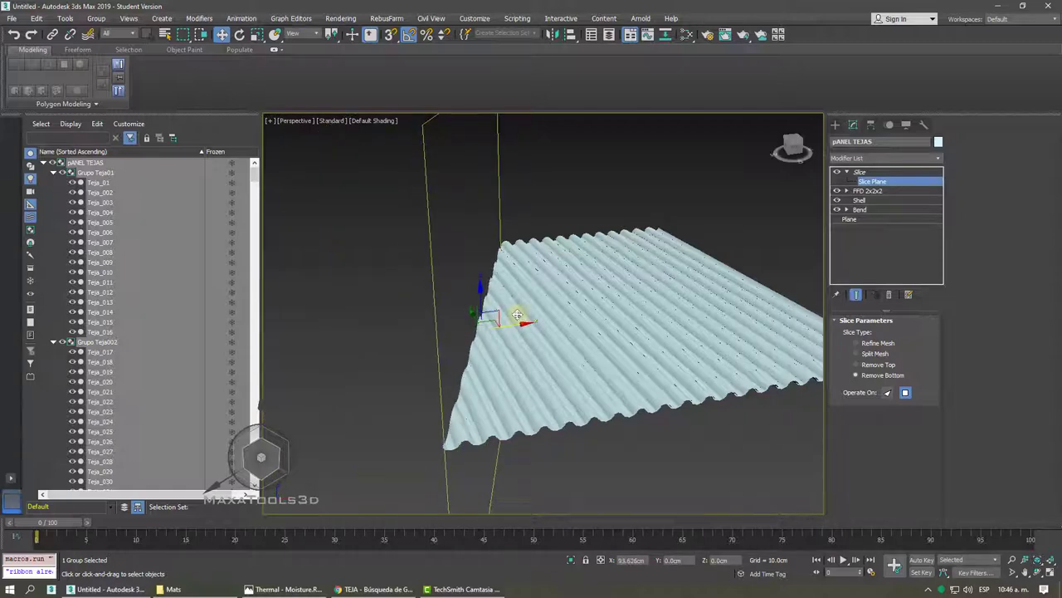
left_click_drag(518, 315, 519, 314)
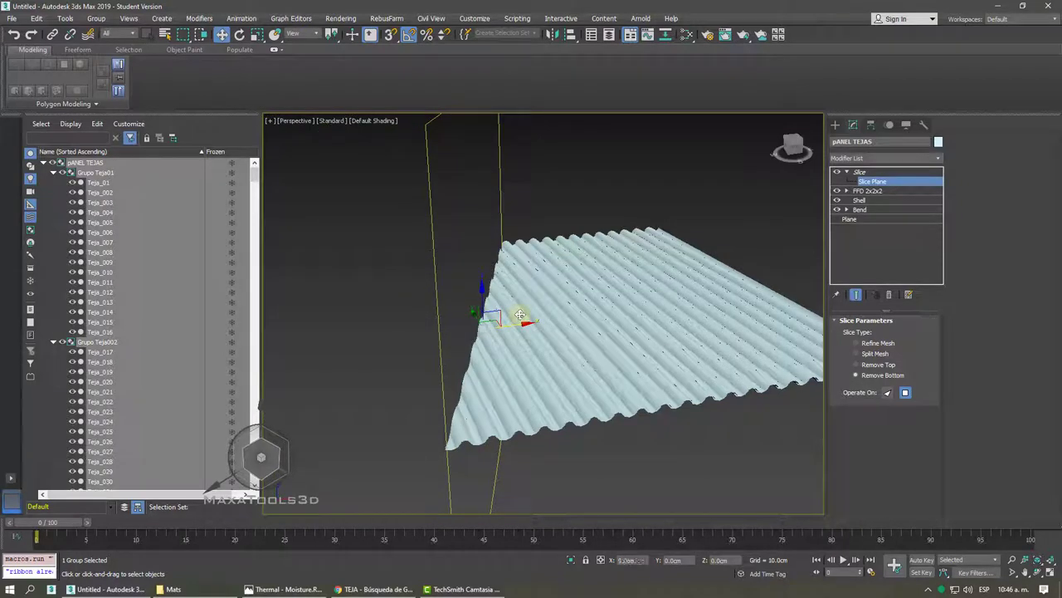
left_click(860, 172)
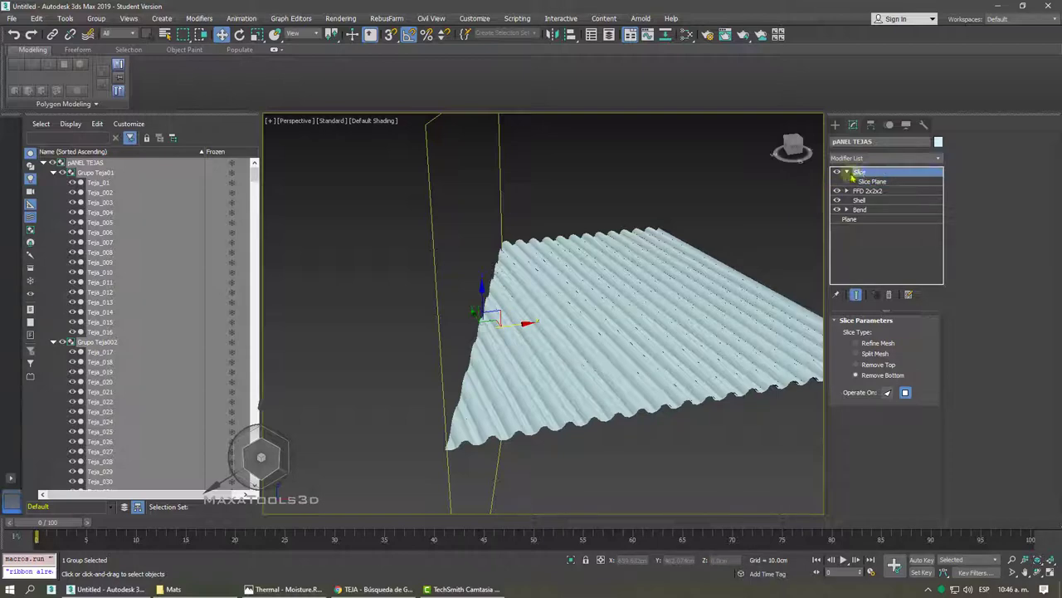
left_click(594, 192)
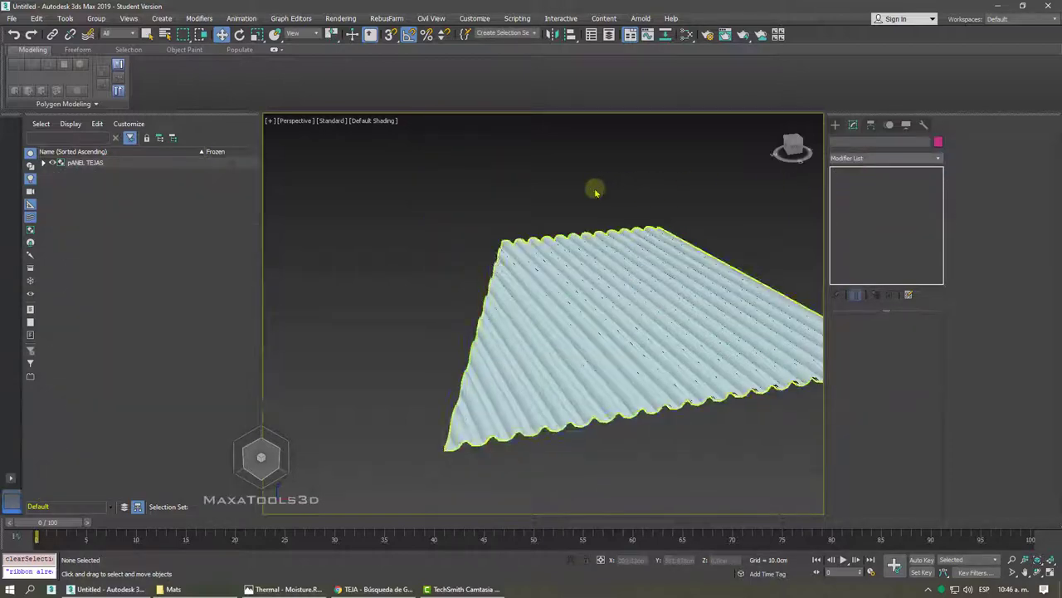
left_click(514, 294)
Rotate the pANEL TEJAS group 10° about X in two 5° steps.
middle_click_drag(512, 297, 627, 215, "alt")
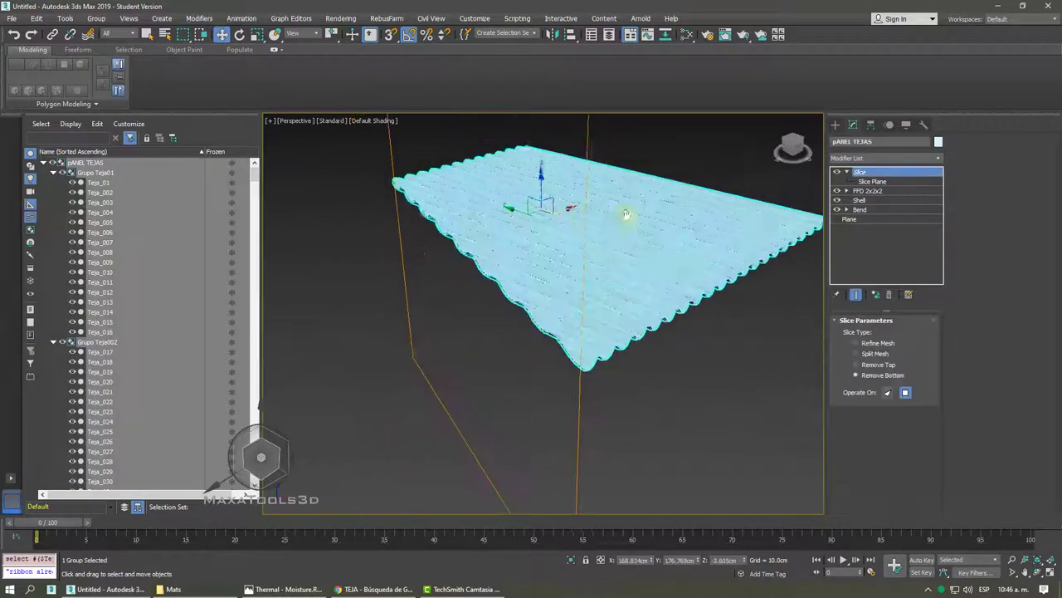
right_click(627, 214)
left_click(651, 228)
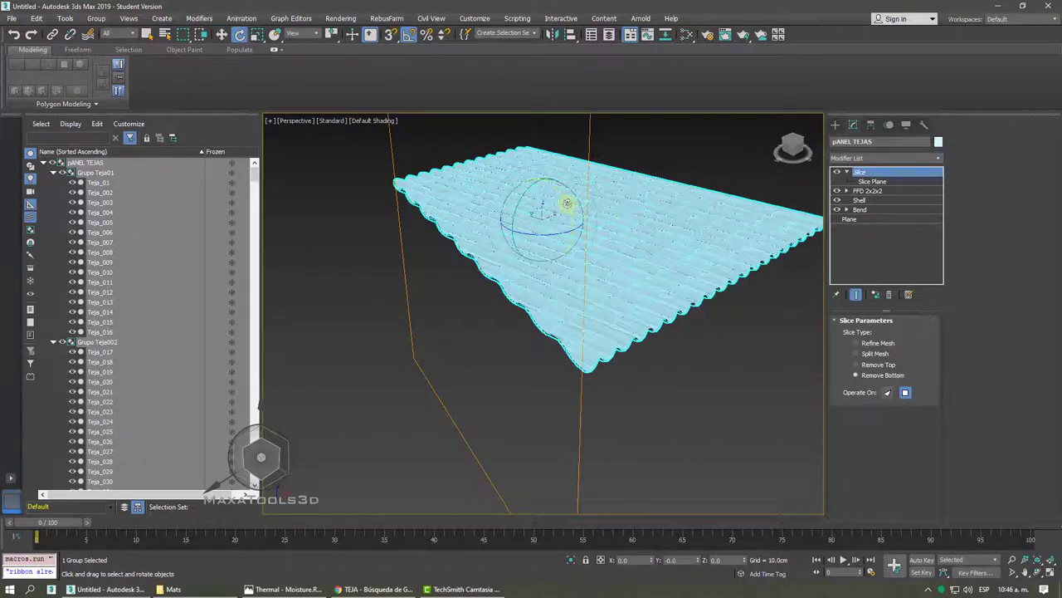
left_click_drag(568, 205, 568, 213)
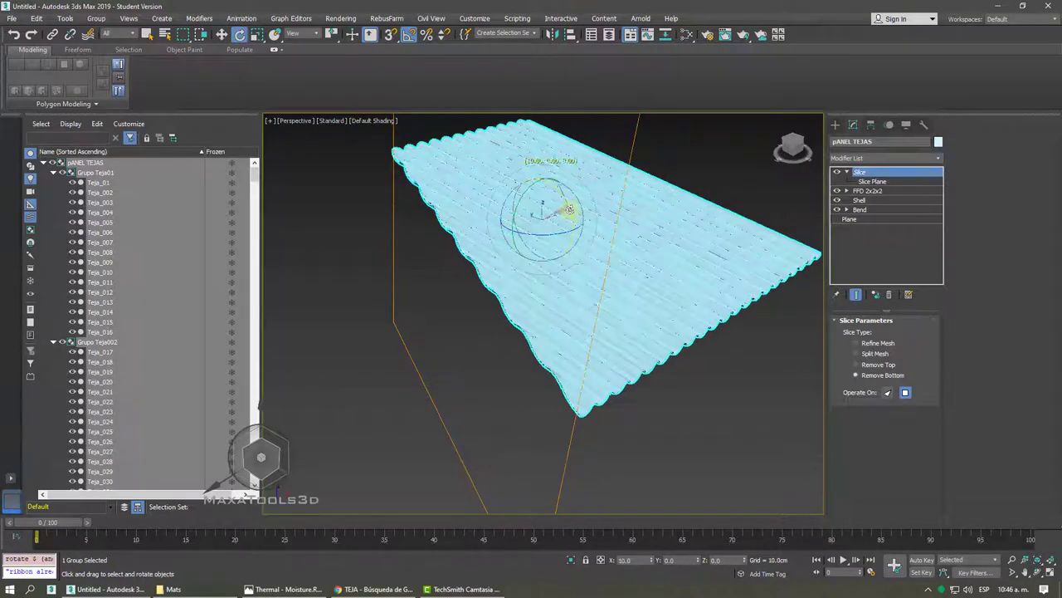
middle_click_drag(568, 212, 543, 378, "alt")
Turn on Edged Faces with F4, orbit to a raised three-quarter view, and reselect the panel.
left_click(486, 332)
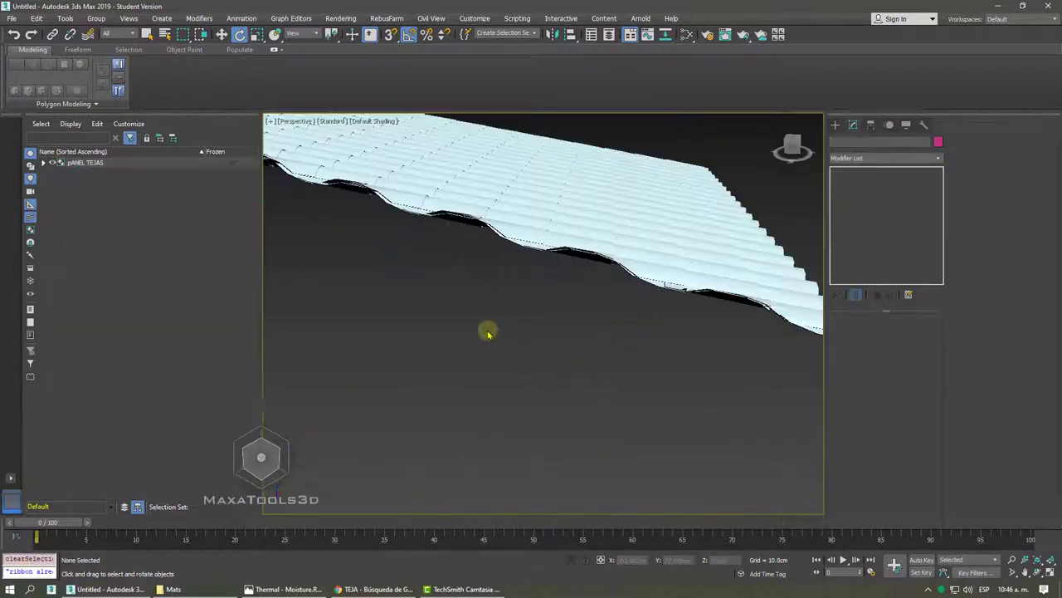
key("F4")
key("F4")
key("F4")
mouse_move(488, 332)
middle_mouse_down("alt")
mouse_move(507, 280)
mouse_move(541, 243)
middle_mouse_up("alt")
left_click(524, 260)
scroll(524, 260, "down", 3)
Tick Display as Box in the panel's Object Properties, then deselect it and orbit the view.
right_click(540, 242)
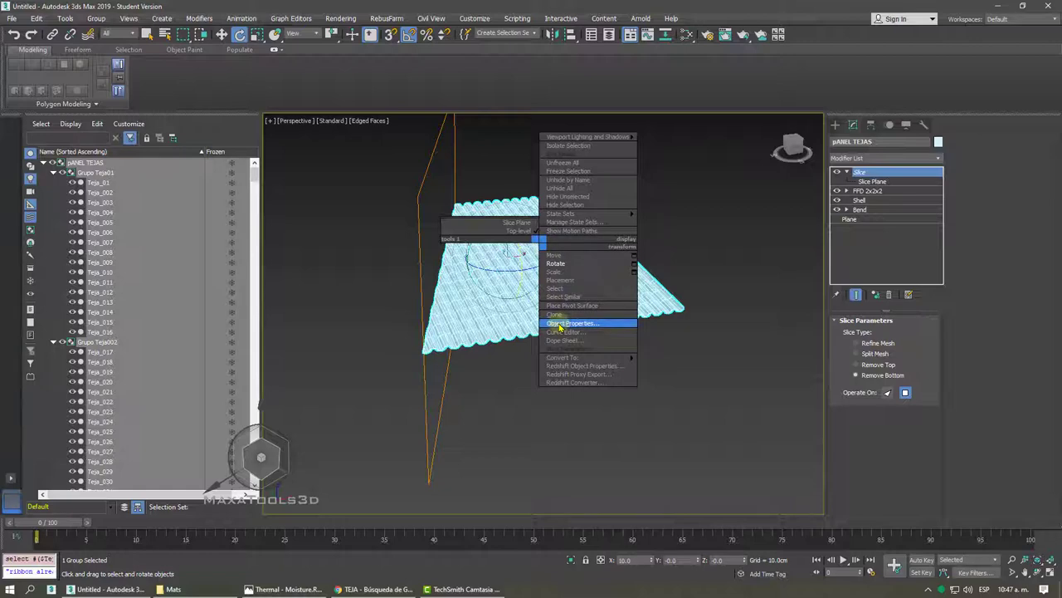
left_click(588, 326)
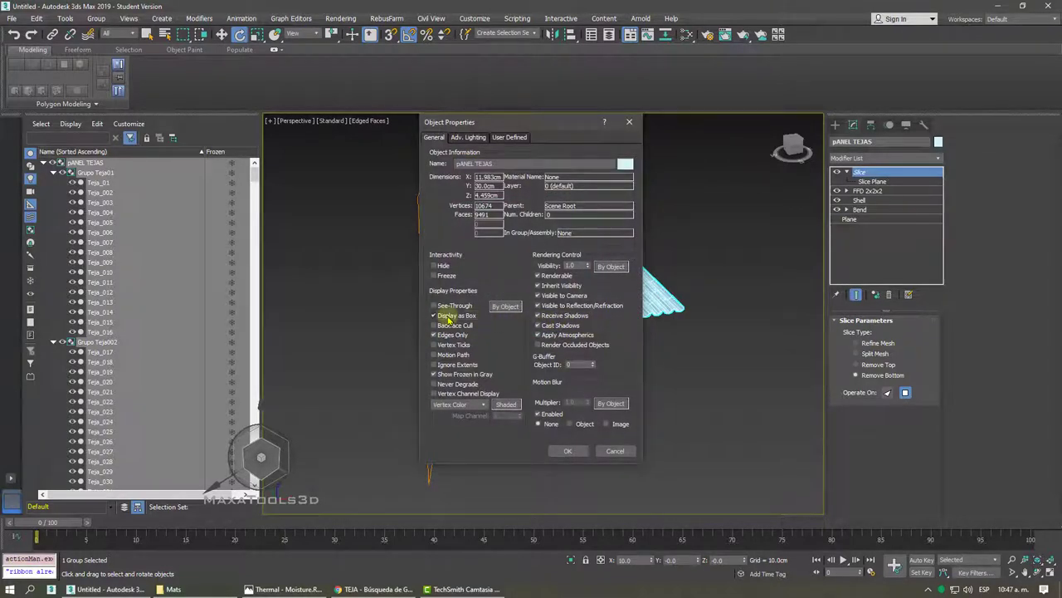
left_click(568, 451)
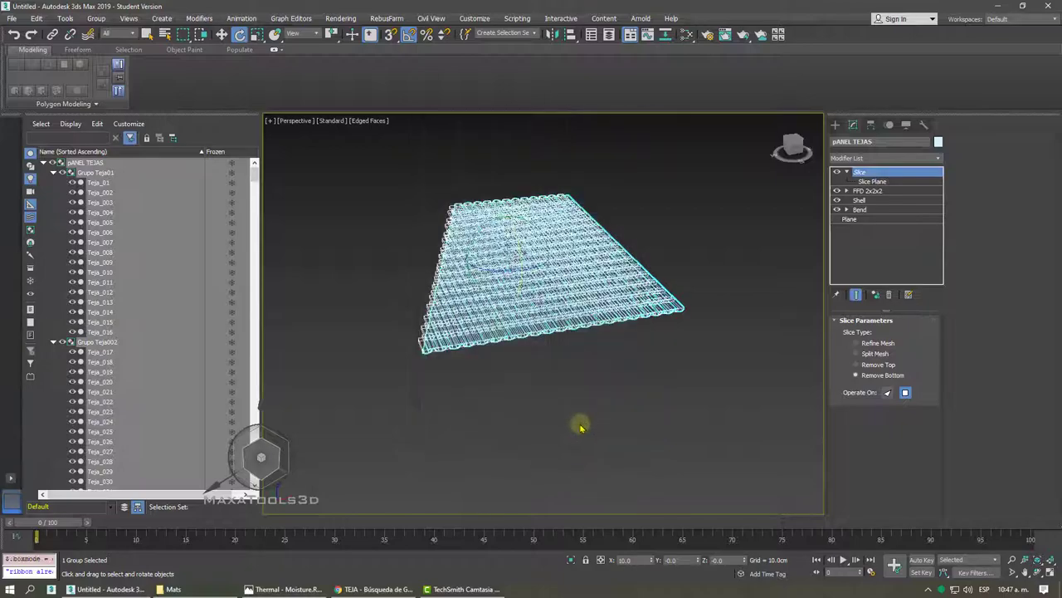
left_click(583, 421)
middle_click_drag(584, 422, 579, 342, "alt")
scroll(580, 342, "up", 3)
Render the Perspective viewport with Shift+Q, then cancel the render after 15 seconds.
key("shift+q")
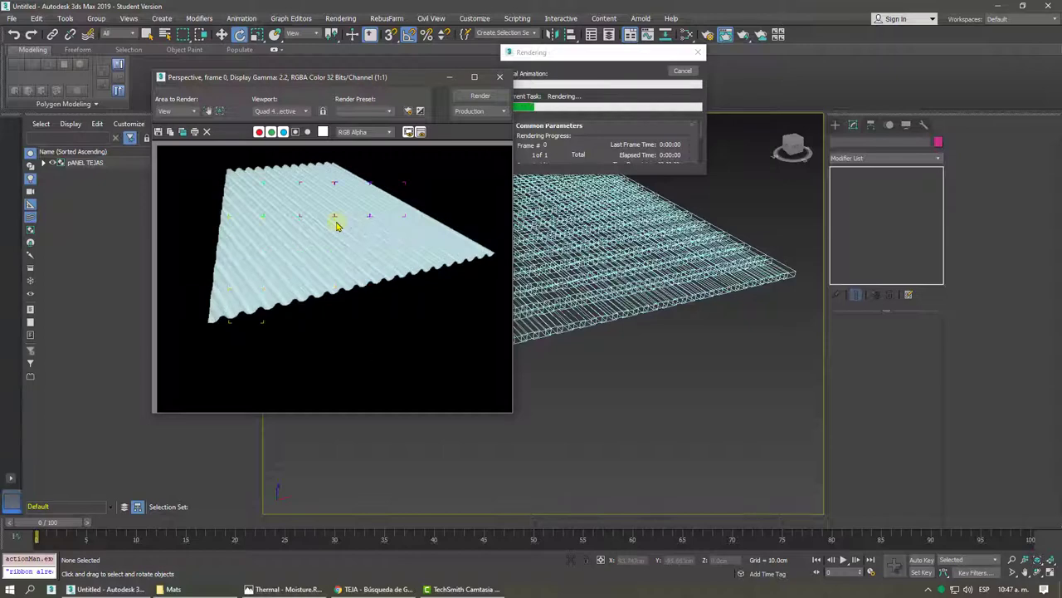
left_click(682, 71)
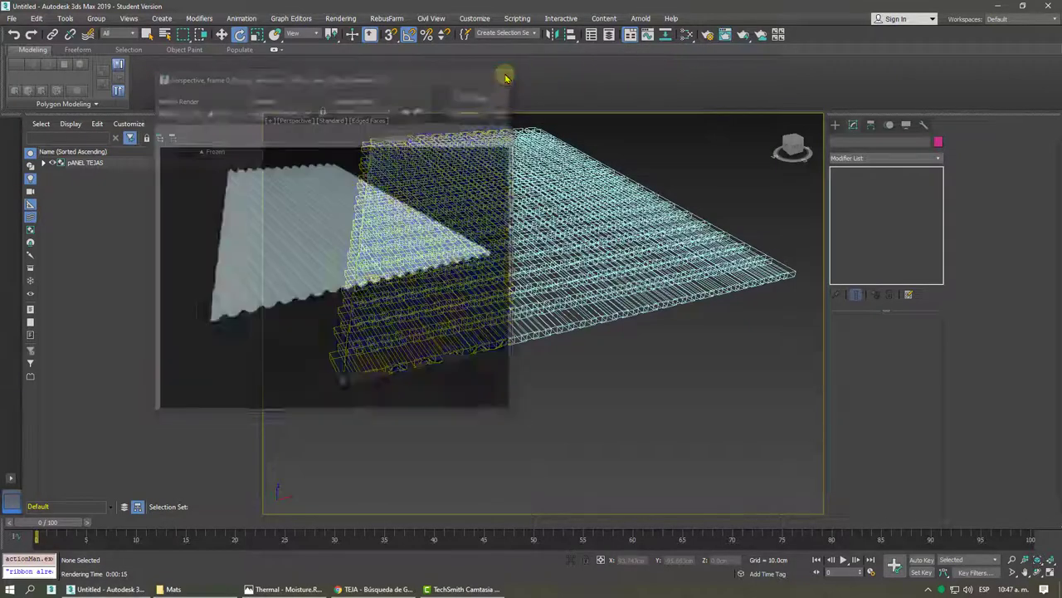